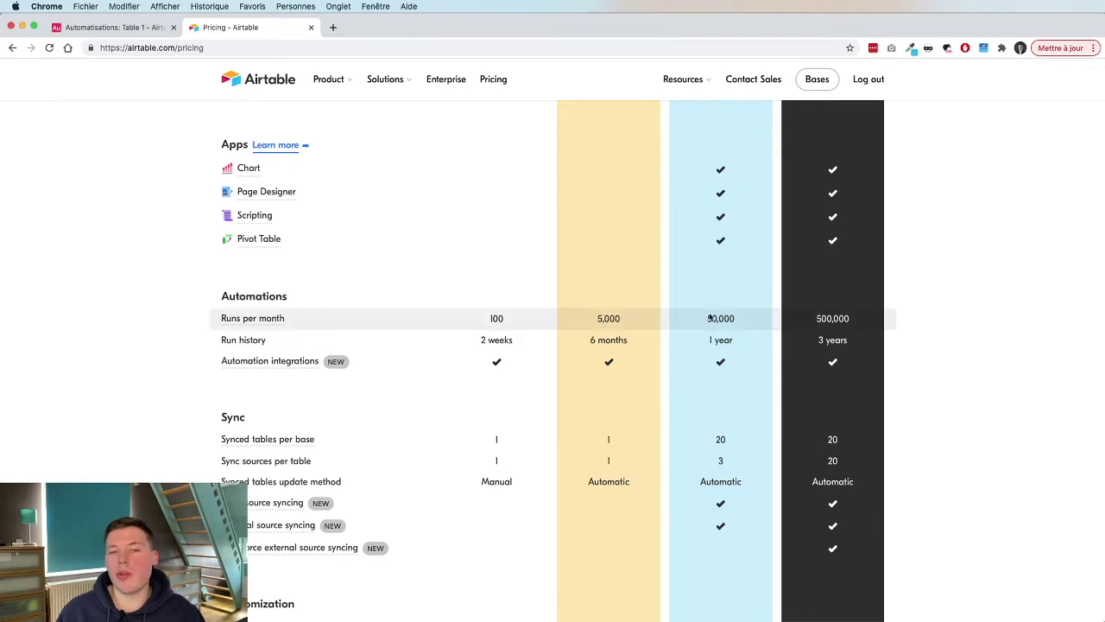
pyautogui.moveTo(688, 320); pyautogui.dragTo(739, 322)
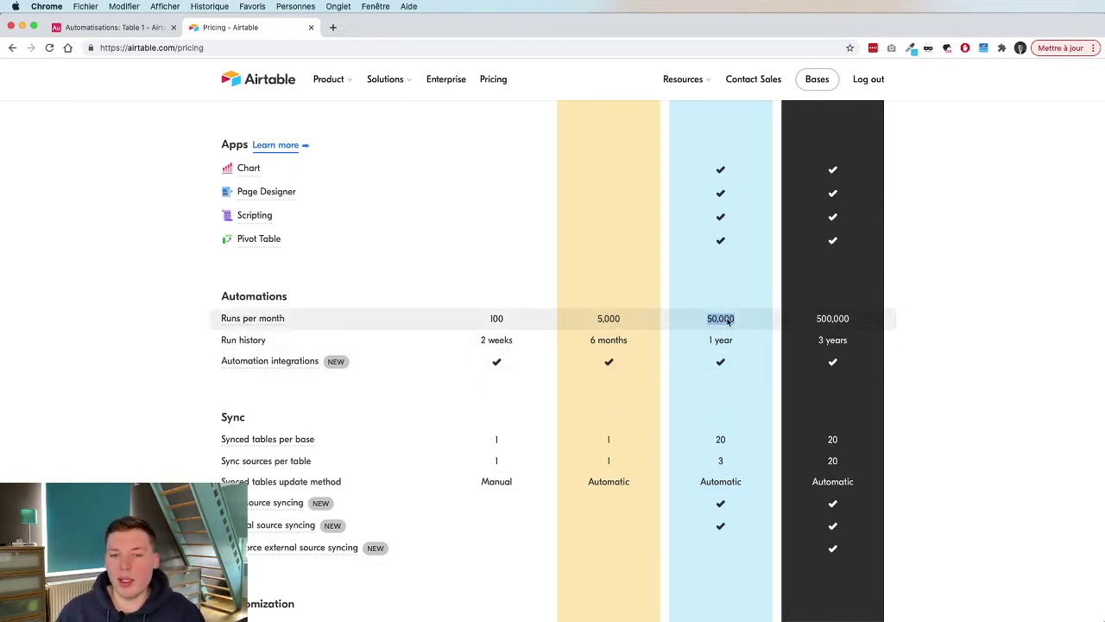
pyautogui.moveTo(709, 341); pyautogui.dragTo(748, 341)
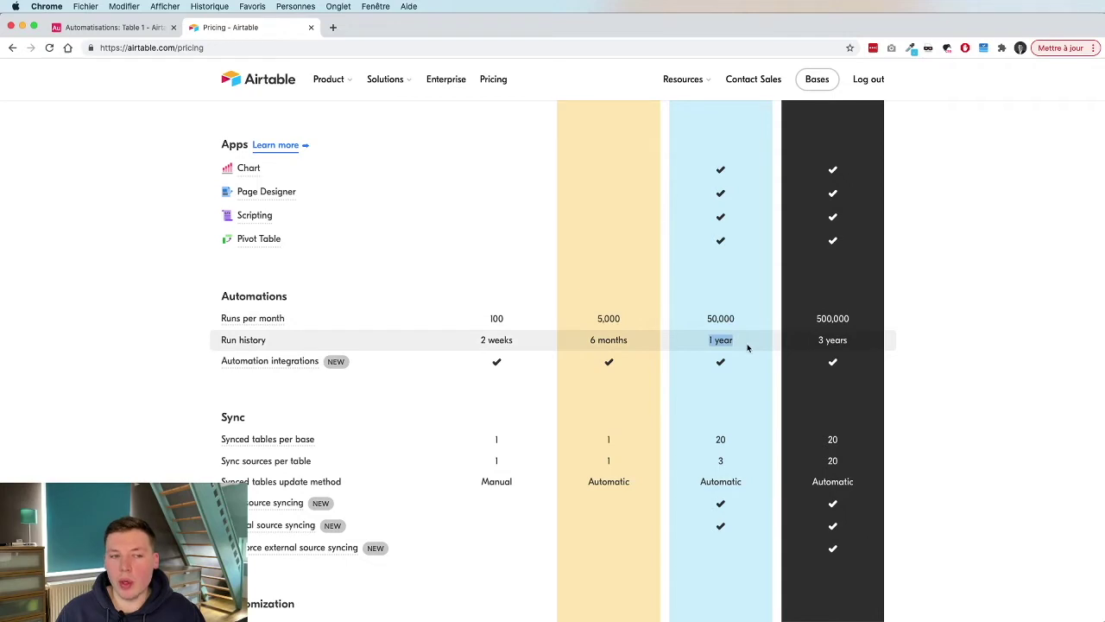
pyautogui.click(746, 356)
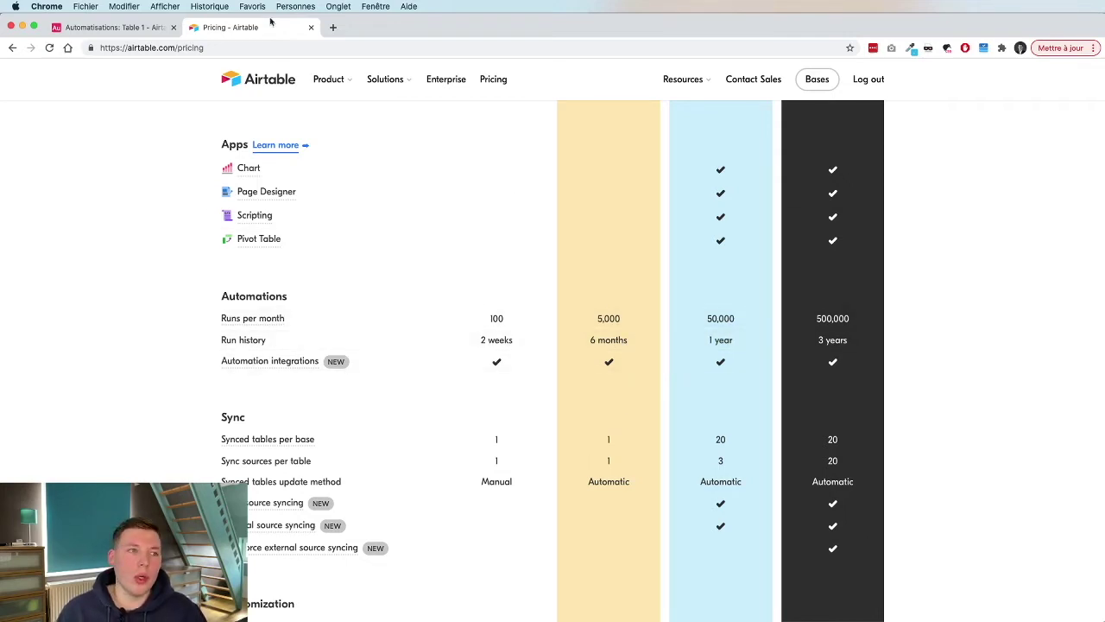
# Switch to the Automatisations base and show its Automations panel with starter templates.
pyautogui.click(115, 28)
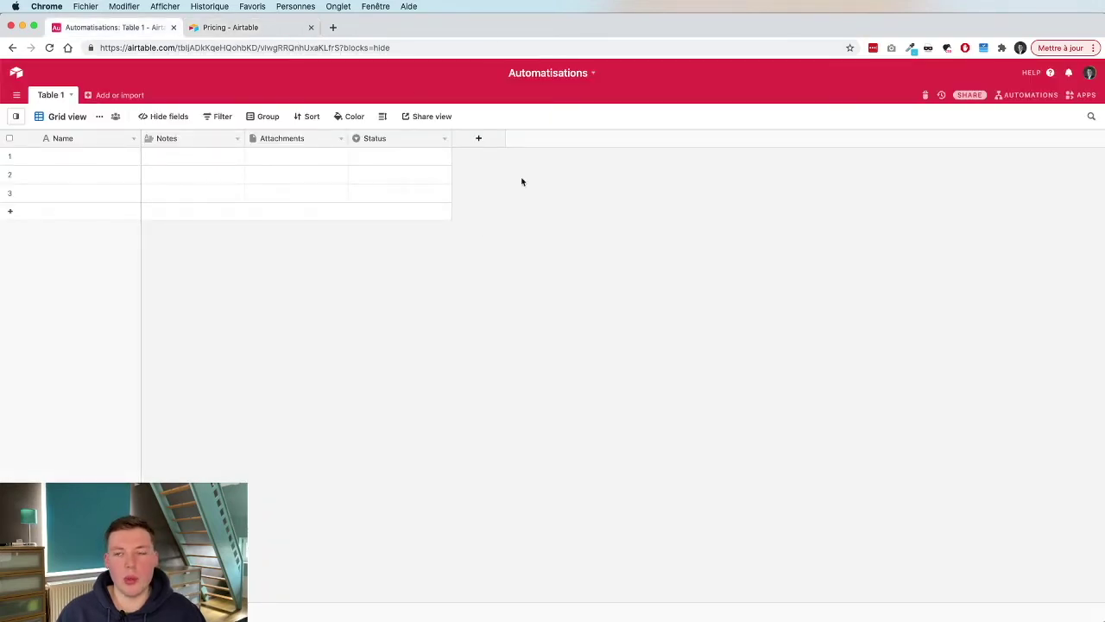
pyautogui.click(1023, 95)
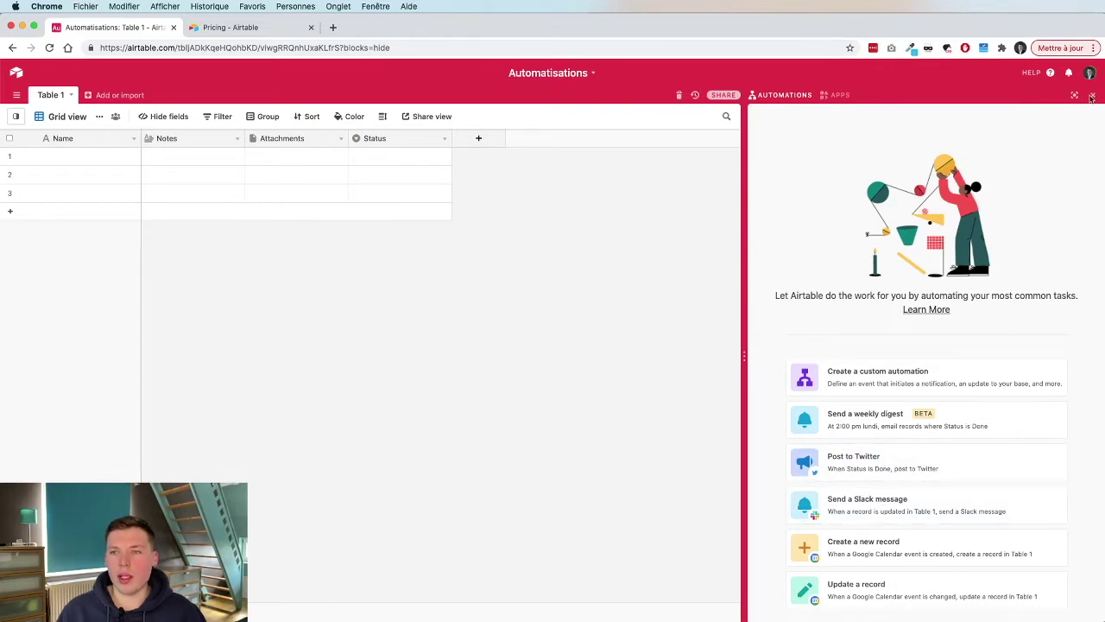
pyautogui.click(1090, 97)
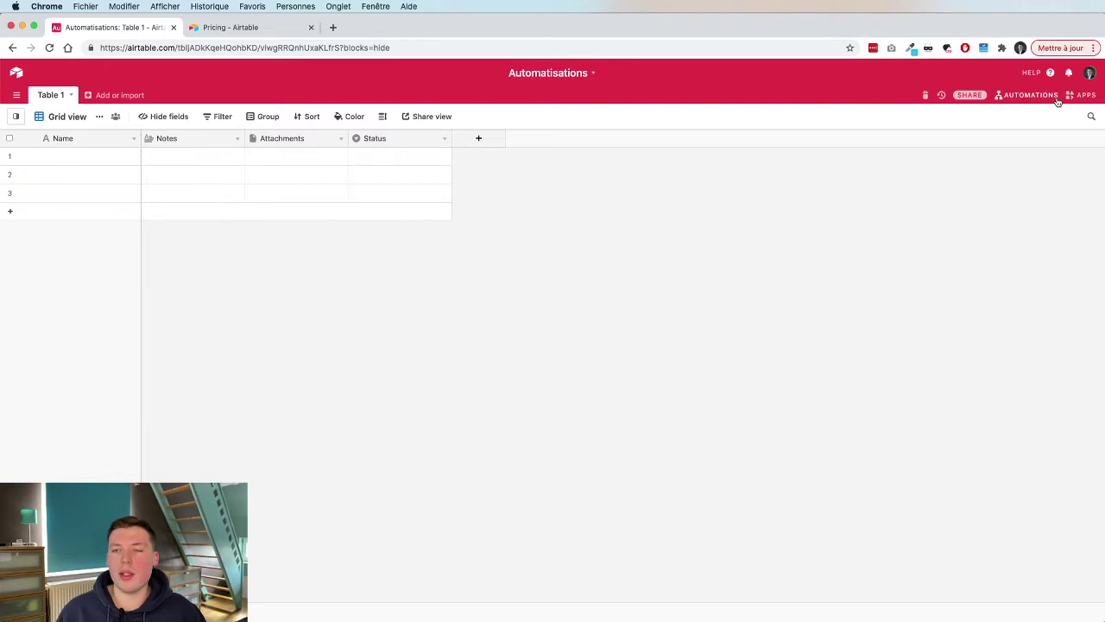
pyautogui.click(1026, 95)
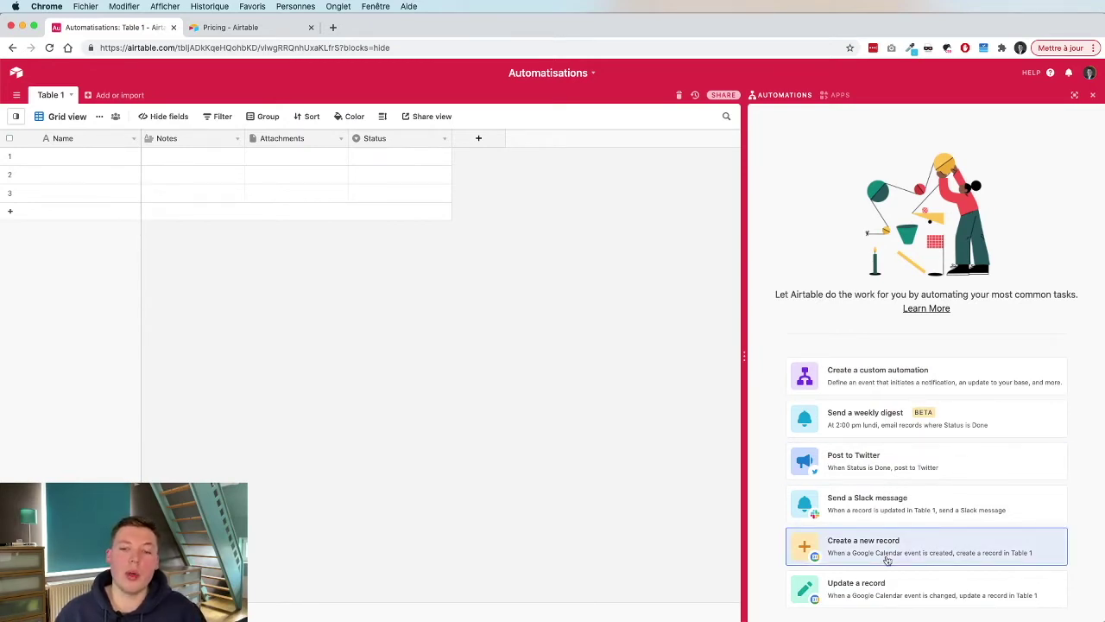
# Create a custom automation, Automation 1, and list its available triggers.
pyautogui.click(920, 380)
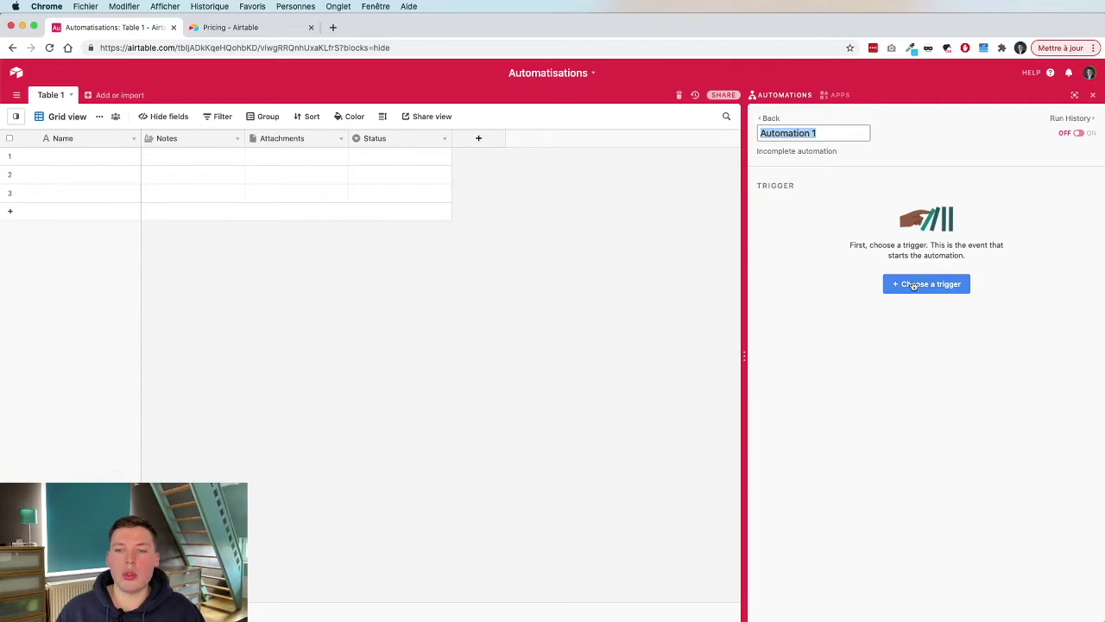
pyautogui.click(913, 286)
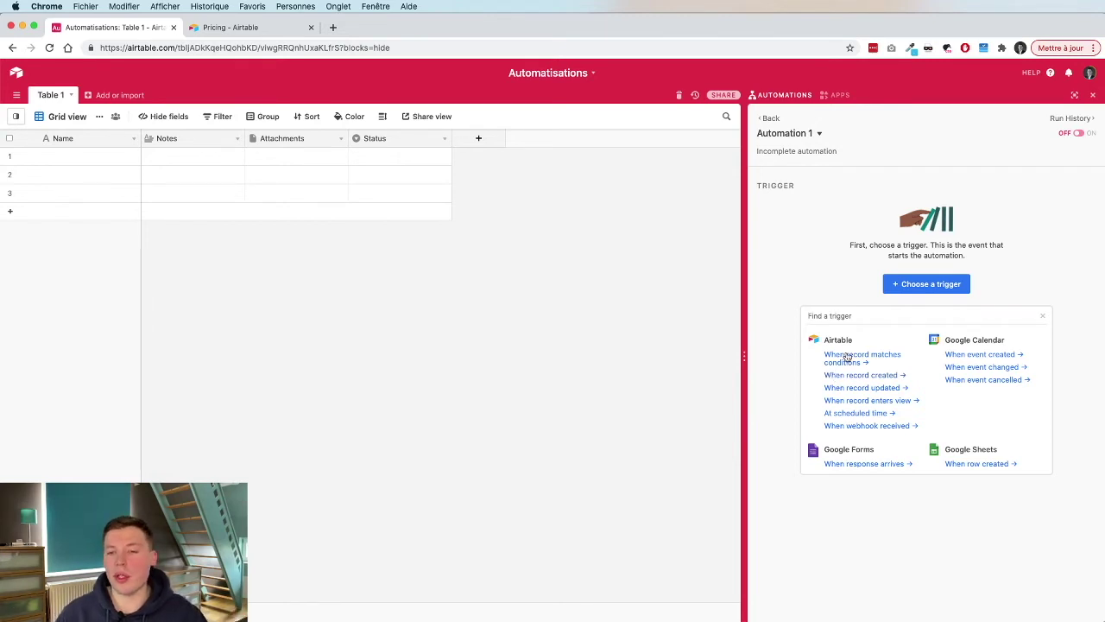
# Use a 'When record matches conditions' trigger on Table 1 with Name is the person's first name.
pyautogui.click(849, 356)
pyautogui.click(786, 282)
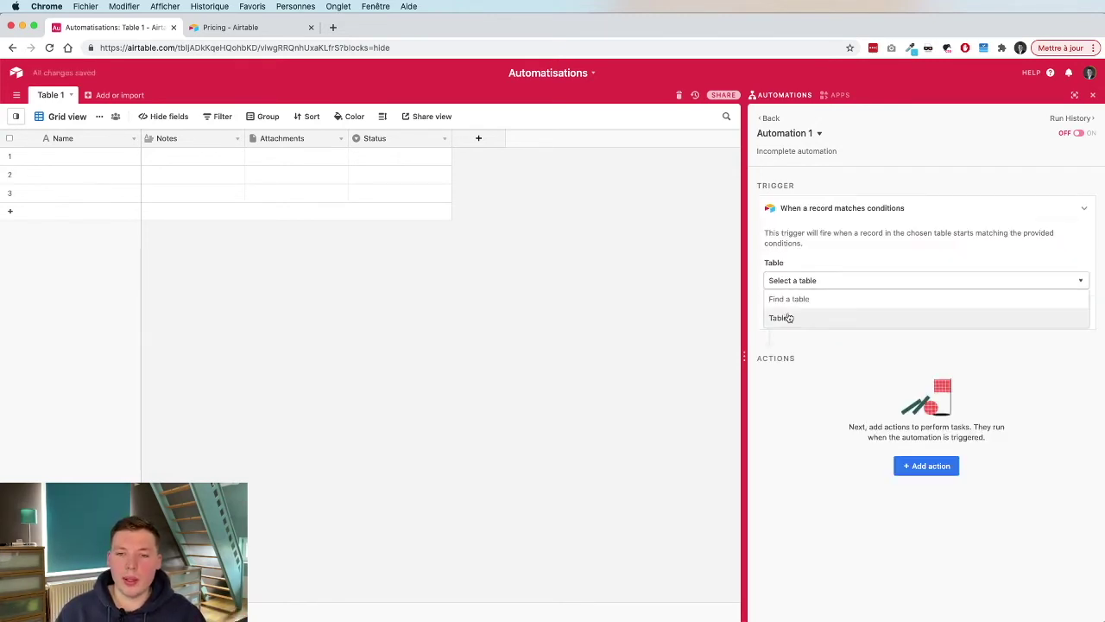
pyautogui.click(784, 318)
pyautogui.click(793, 321)
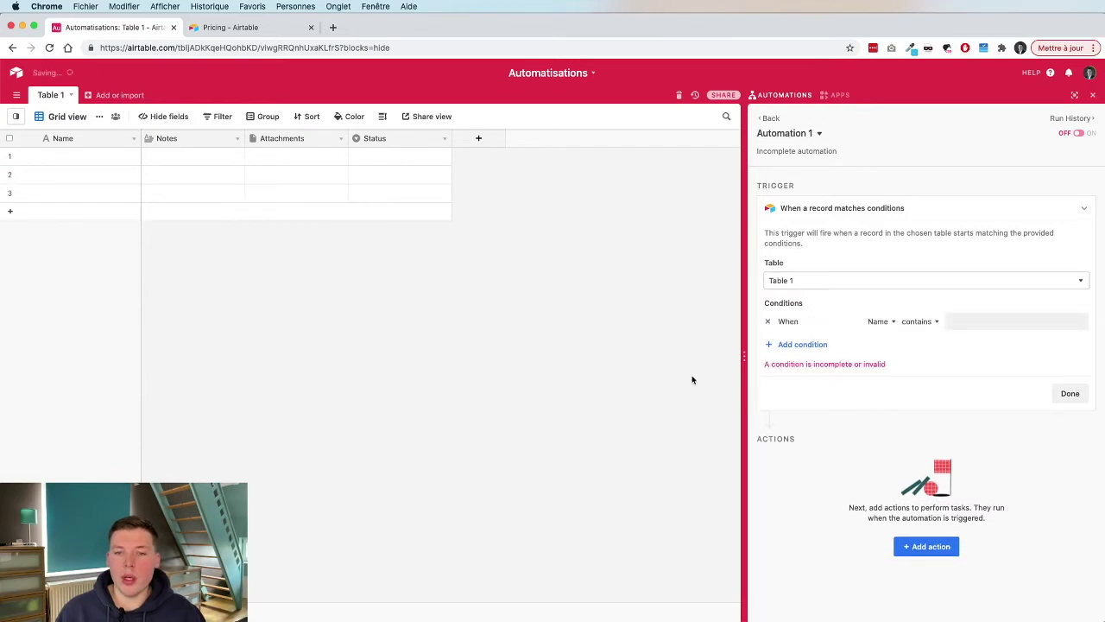
pyautogui.click(877, 325)
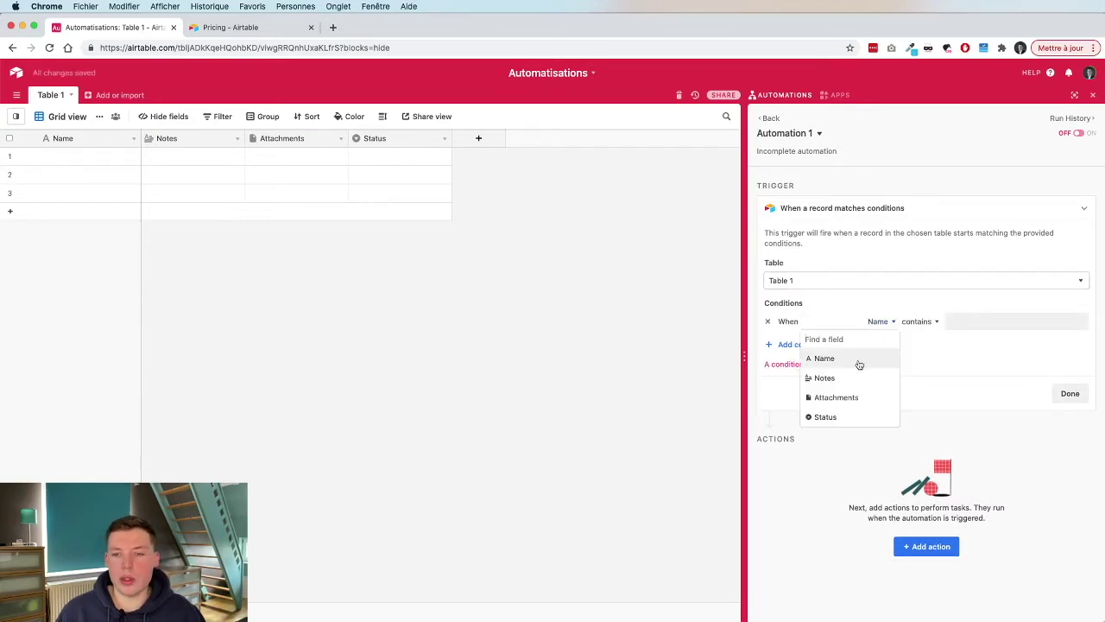
pyautogui.click(856, 361)
pyautogui.click(920, 327)
pyautogui.click(927, 396)
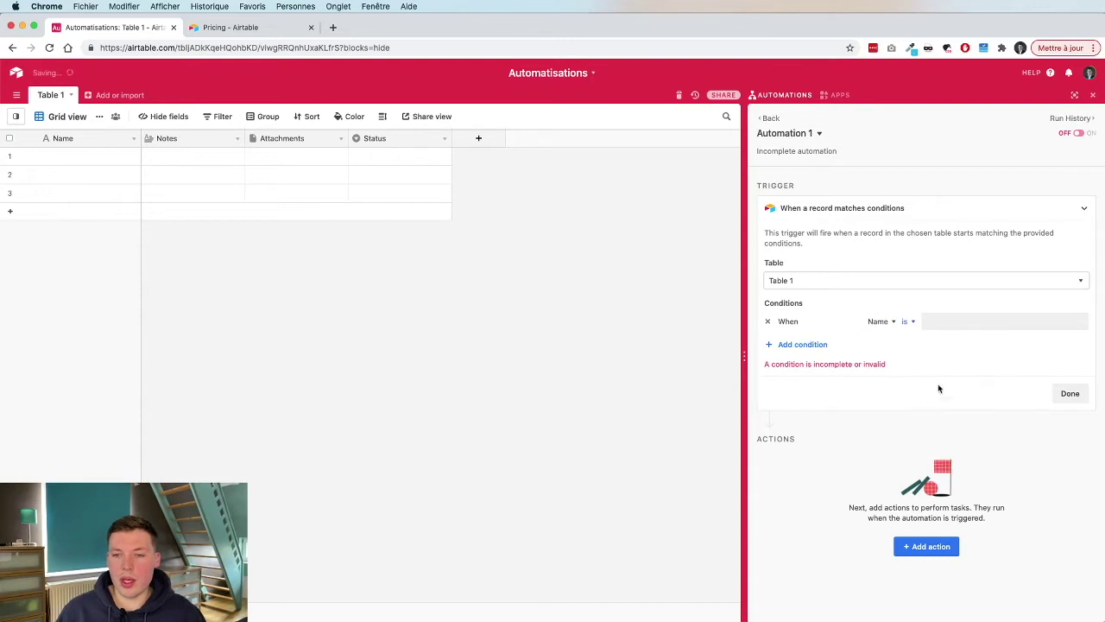
pyautogui.click(953, 322)
pyautogui.write('Florian')
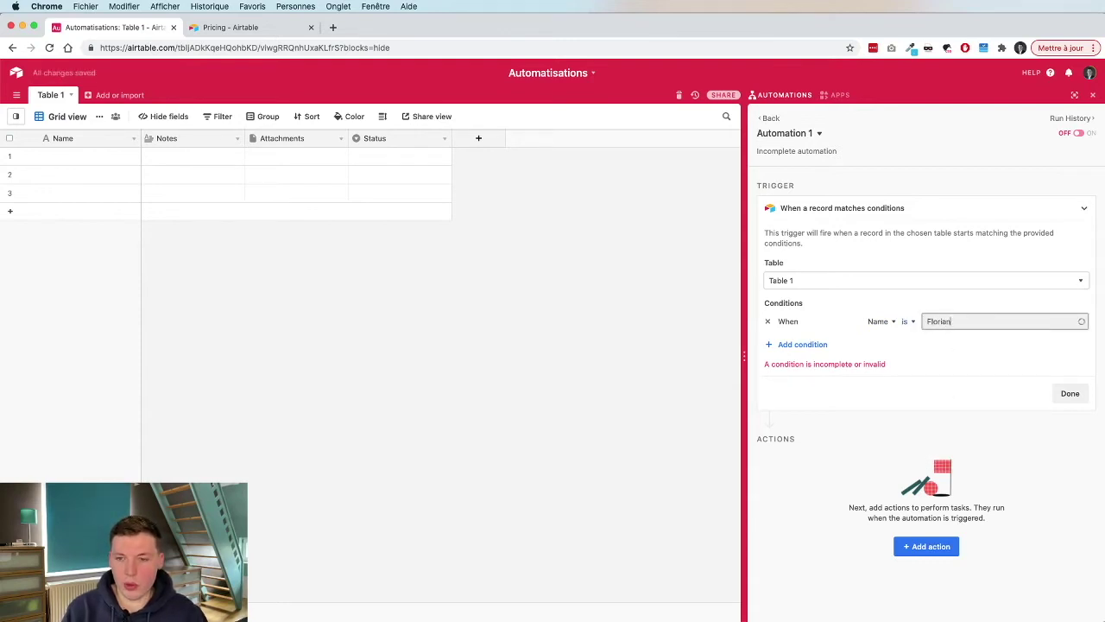
# Add a second required condition: Notes contains TEST.
pyautogui.click(803, 345)
pyautogui.click(789, 349)
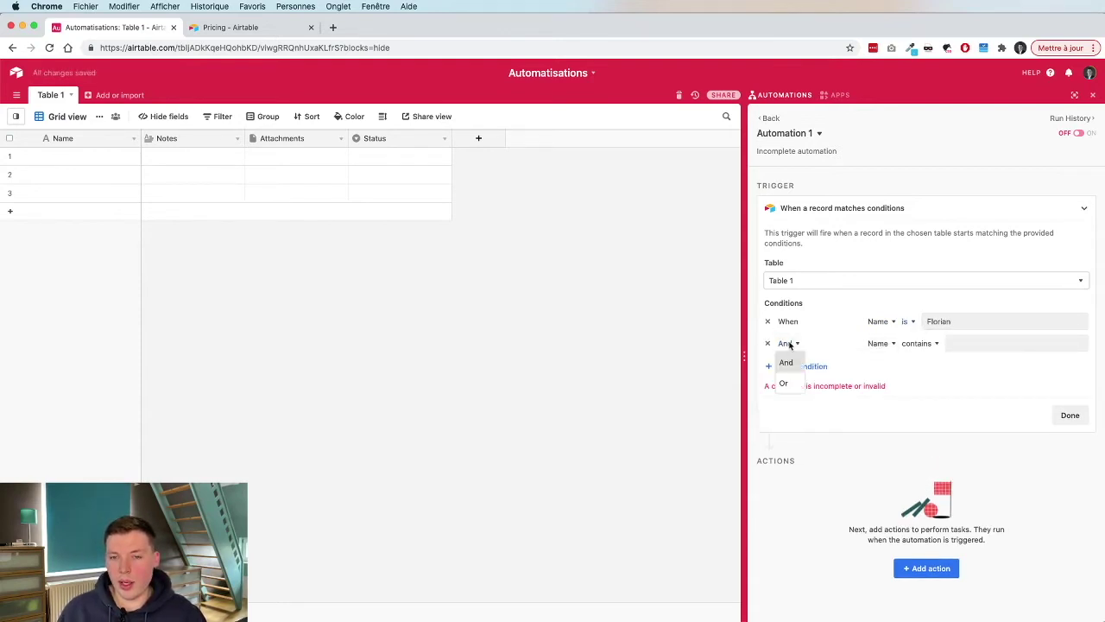
pyautogui.click(790, 364)
pyautogui.click(881, 343)
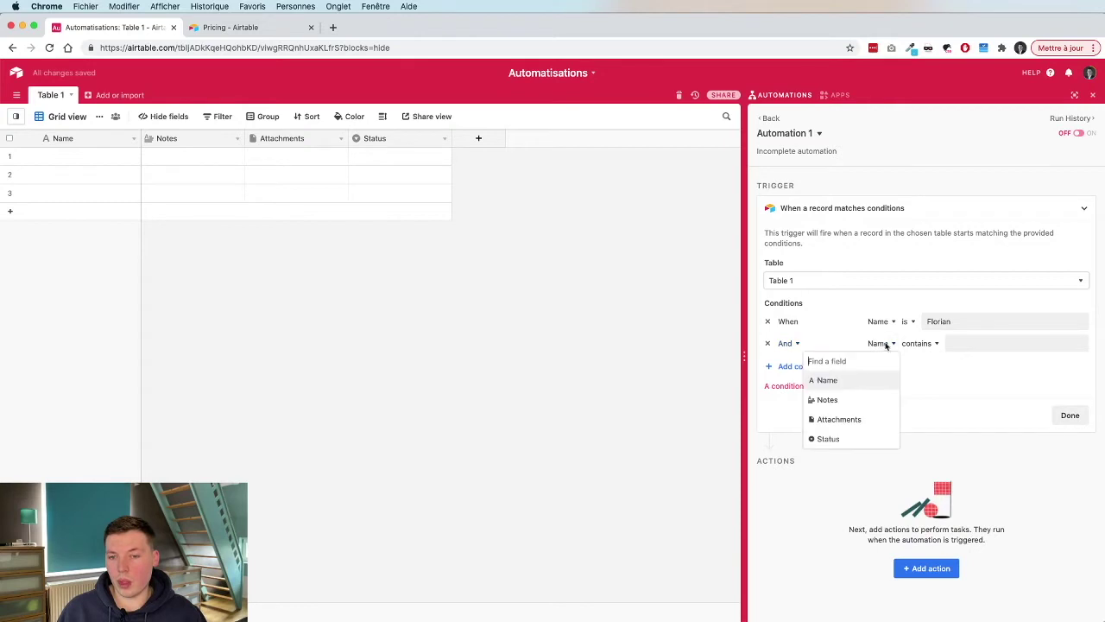
pyautogui.click(863, 401)
pyautogui.click(977, 343)
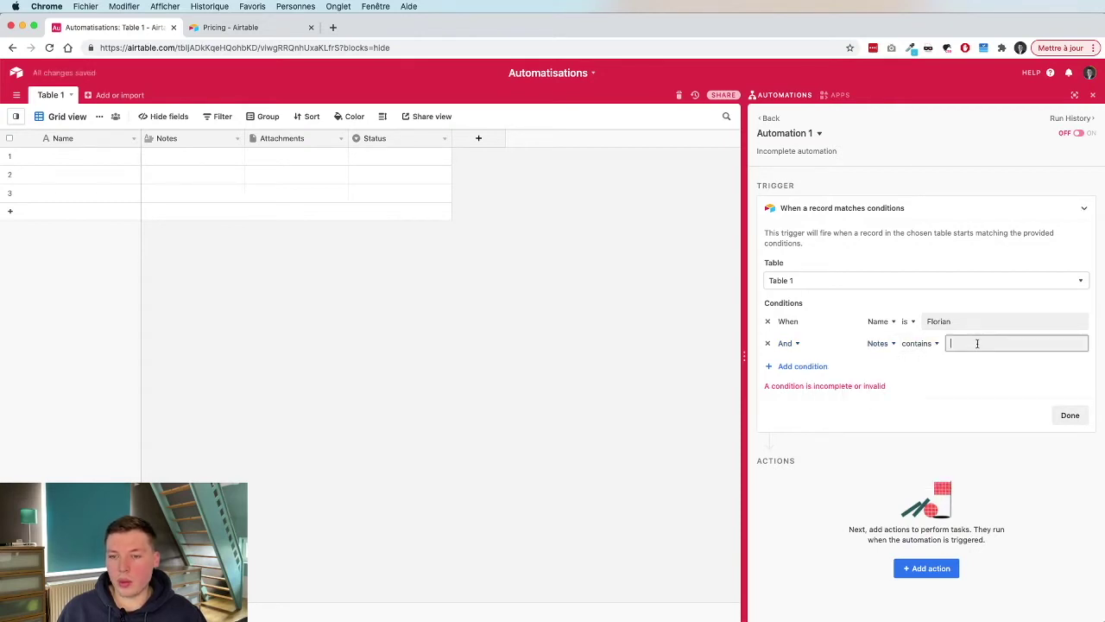
pyautogui.write('TEST')
# Remove the extra third condition row and run the trigger test.
pyautogui.click(949, 367)
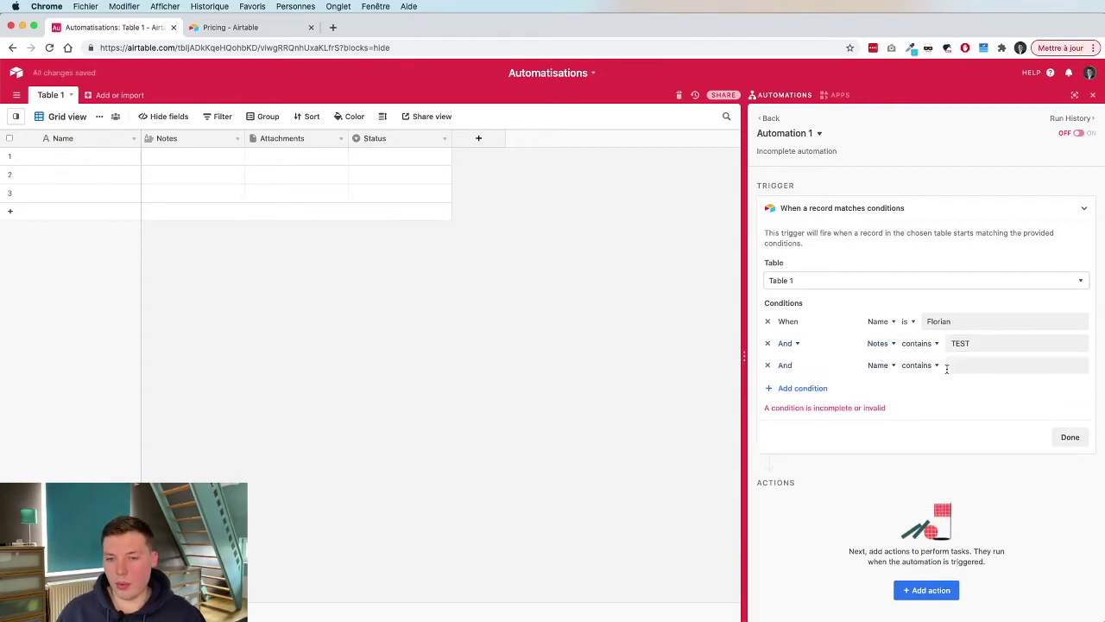
pyautogui.click(768, 365)
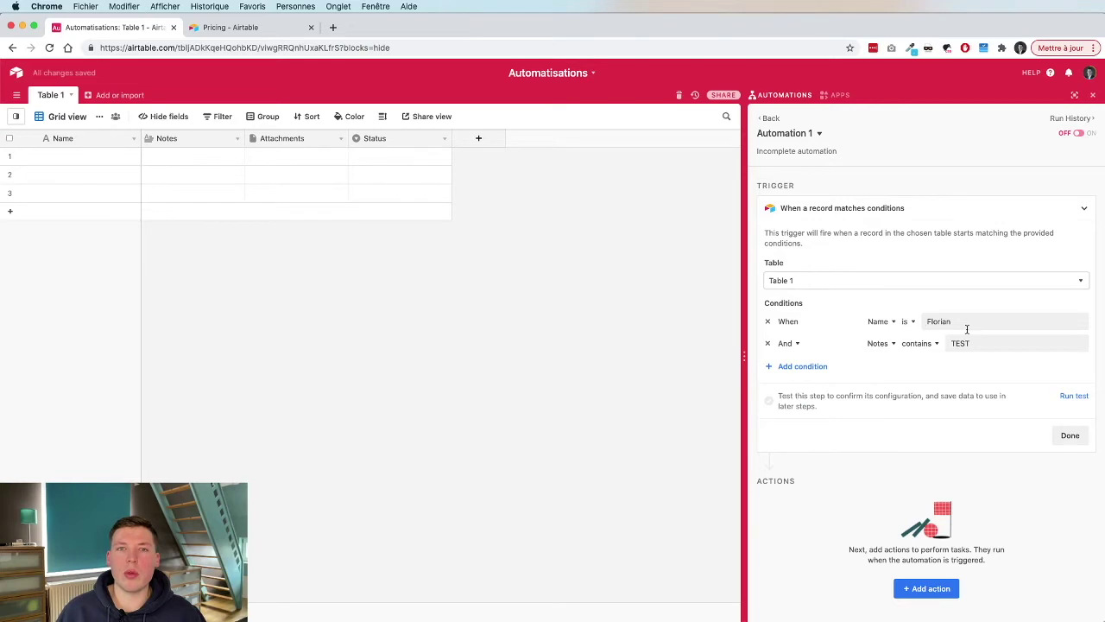
pyautogui.click(1074, 397)
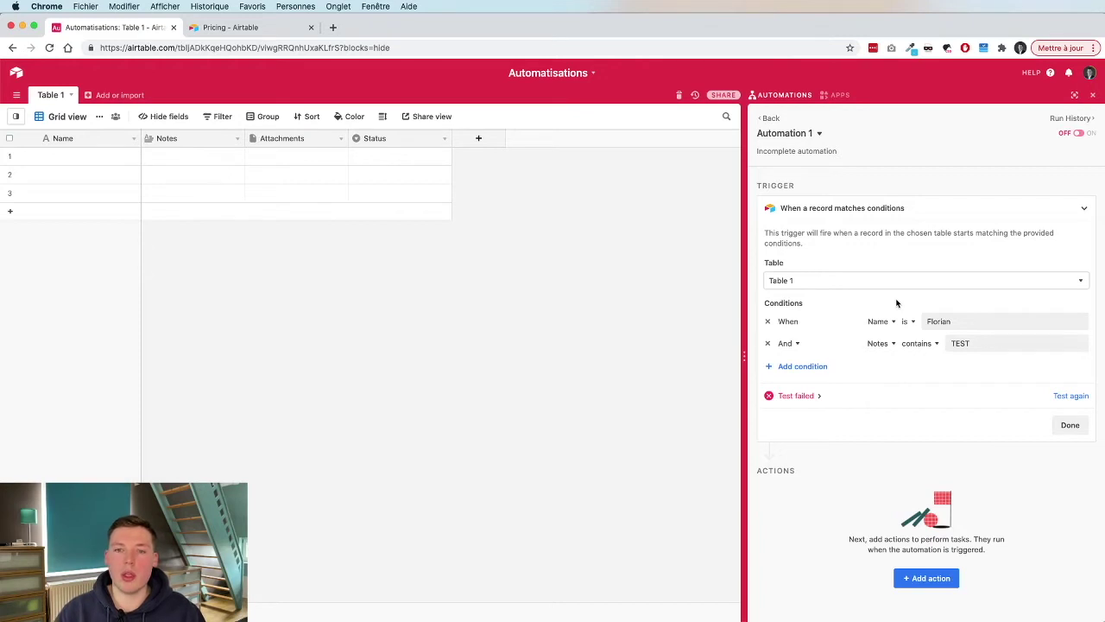
pyautogui.click(107, 163)
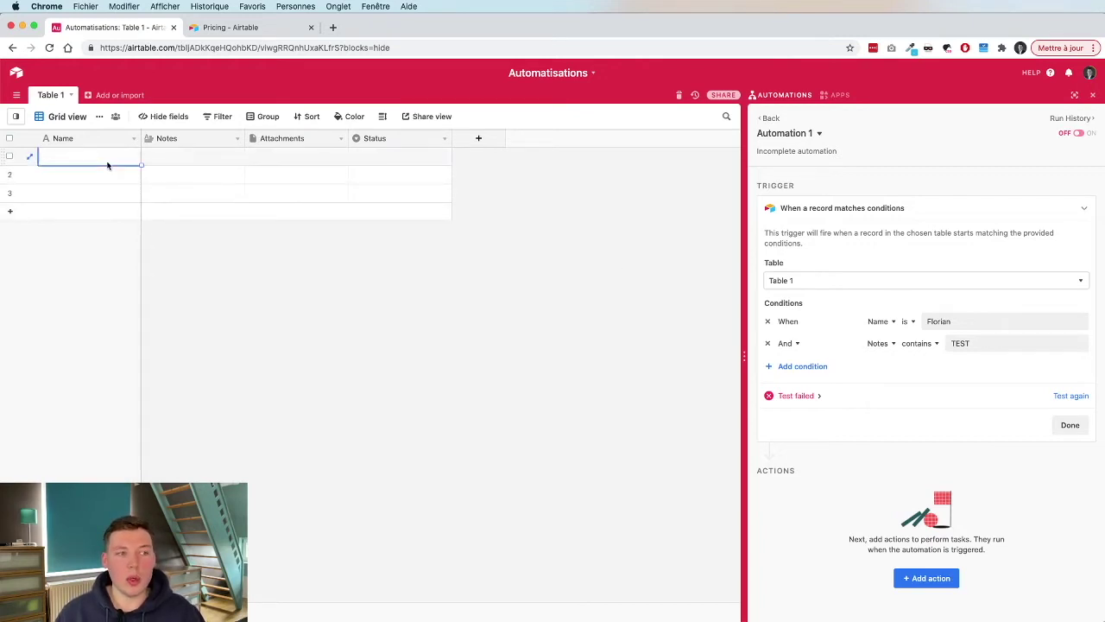
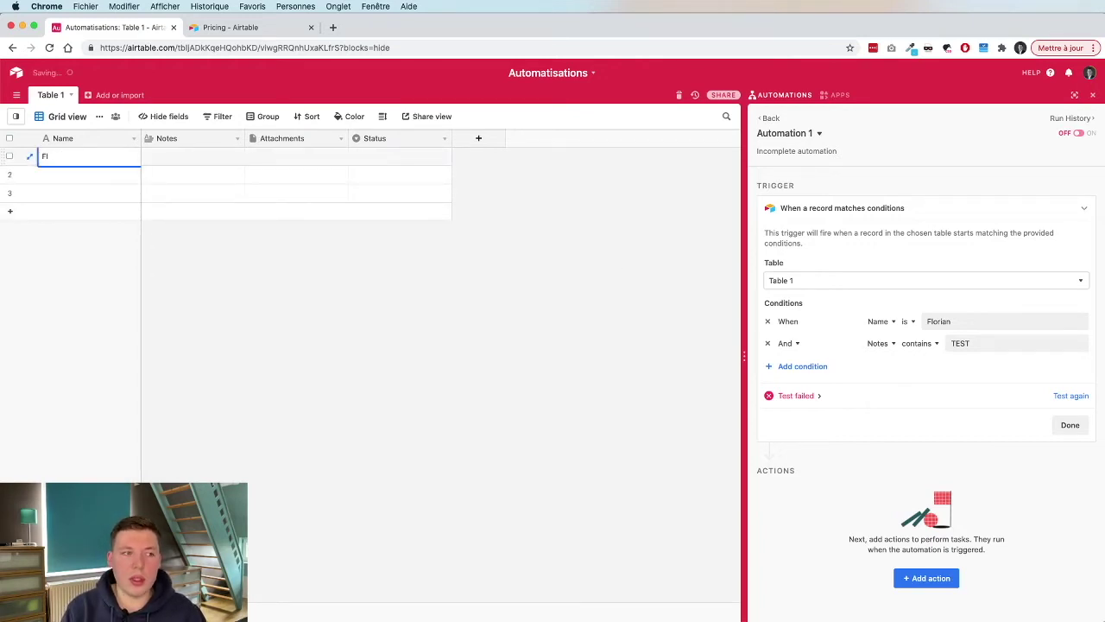
# Fill row 1 with the person's full name and 'TE' in Notes, then rerun the test.
pyautogui.press('Tab')
pyautogui.write('TE')
pyautogui.click(223, 299)
pyautogui.click(1082, 396)
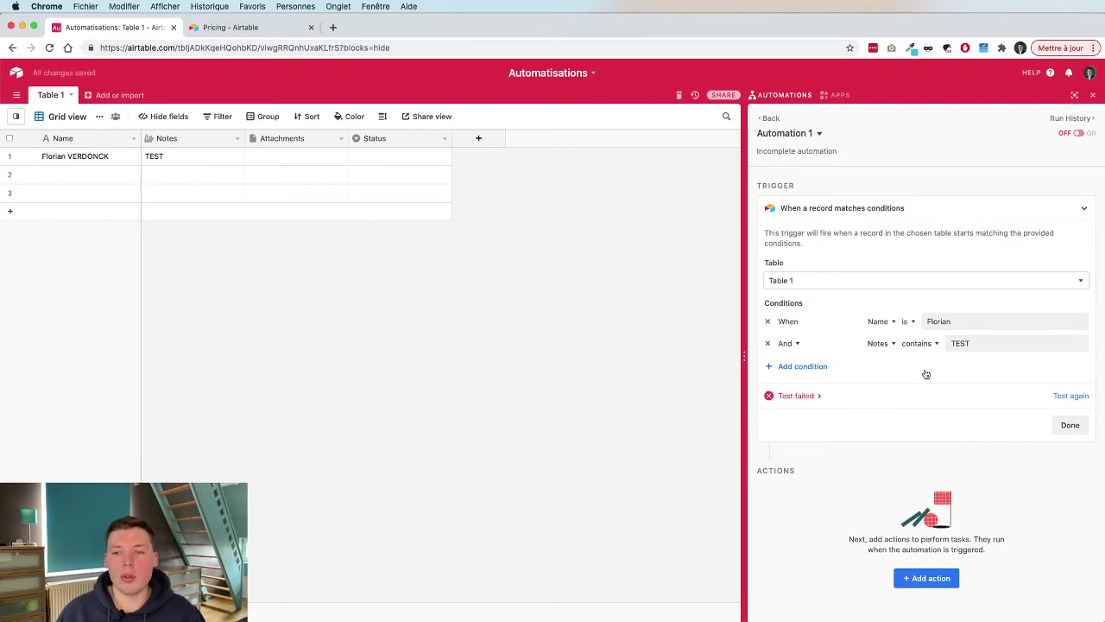
# Shorten row 1's Name to just the first name and rerun the trigger test.
pyautogui.click(908, 321)
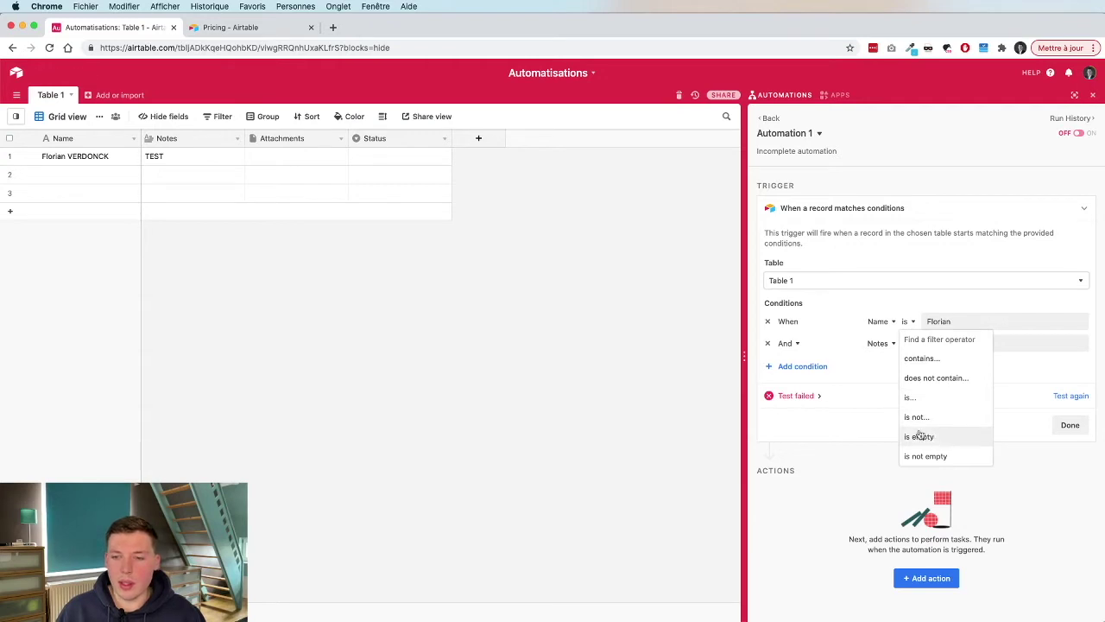
pyautogui.click(879, 296)
pyautogui.doubleClick(90, 156)
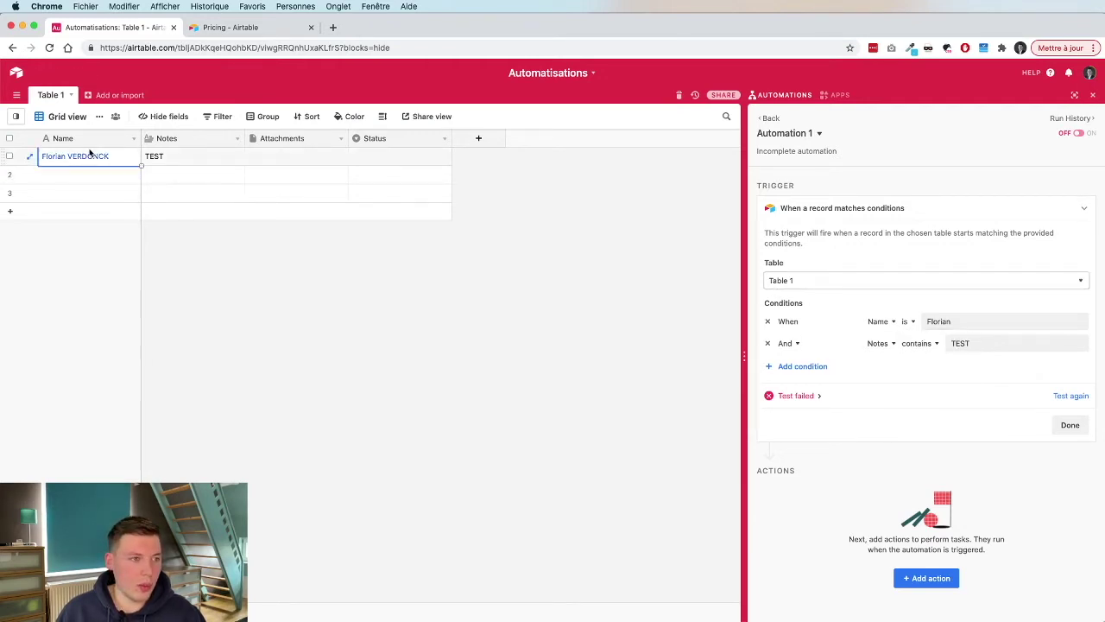
pyautogui.moveTo(65, 157); pyautogui.dragTo(194, 160)
pyautogui.press('BackSpace')
pyautogui.press('Return')
pyautogui.click(615, 323)
pyautogui.click(1057, 396)
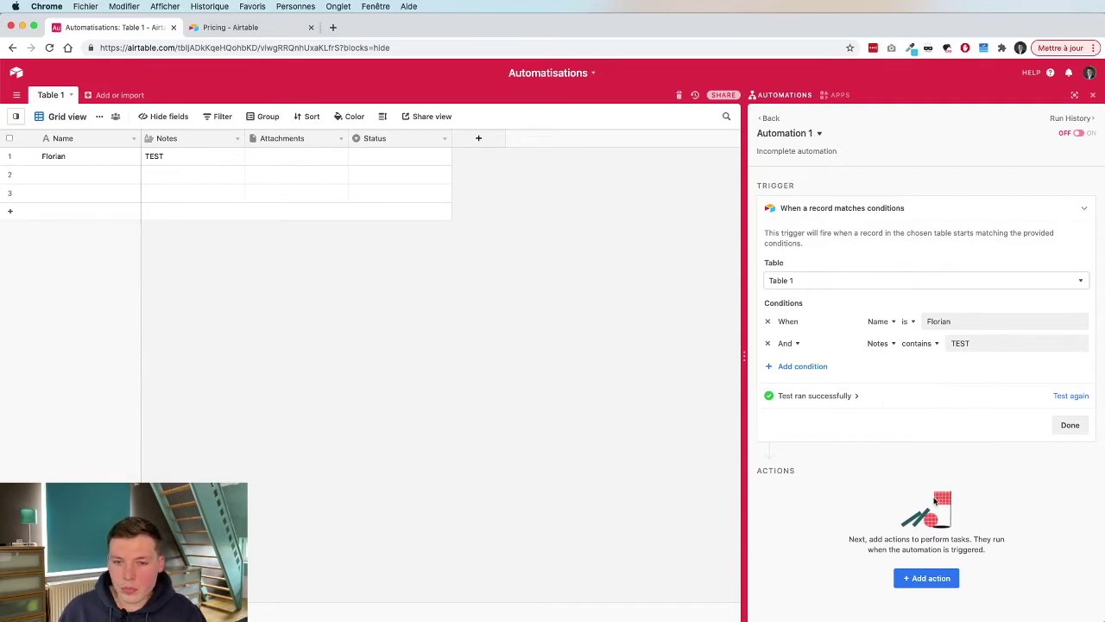
# Browse the Find an action list (Airtable, Slack, Gmail, Google, Outlook) and close it unchosen.
pyautogui.click(926, 583)
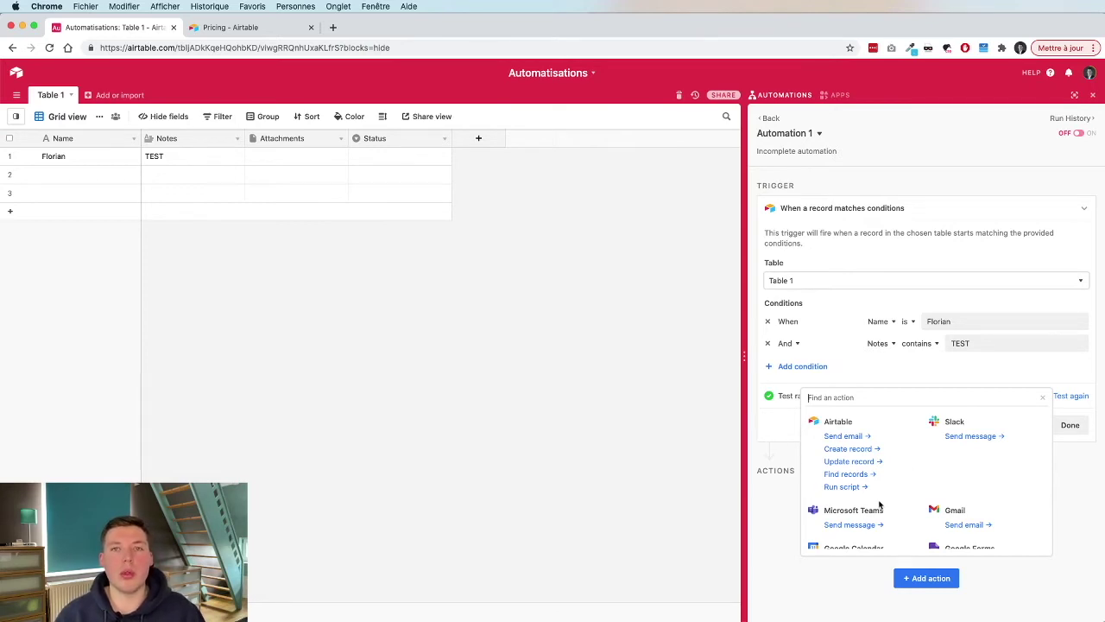
pyautogui.scroll(-2, 877, 502)
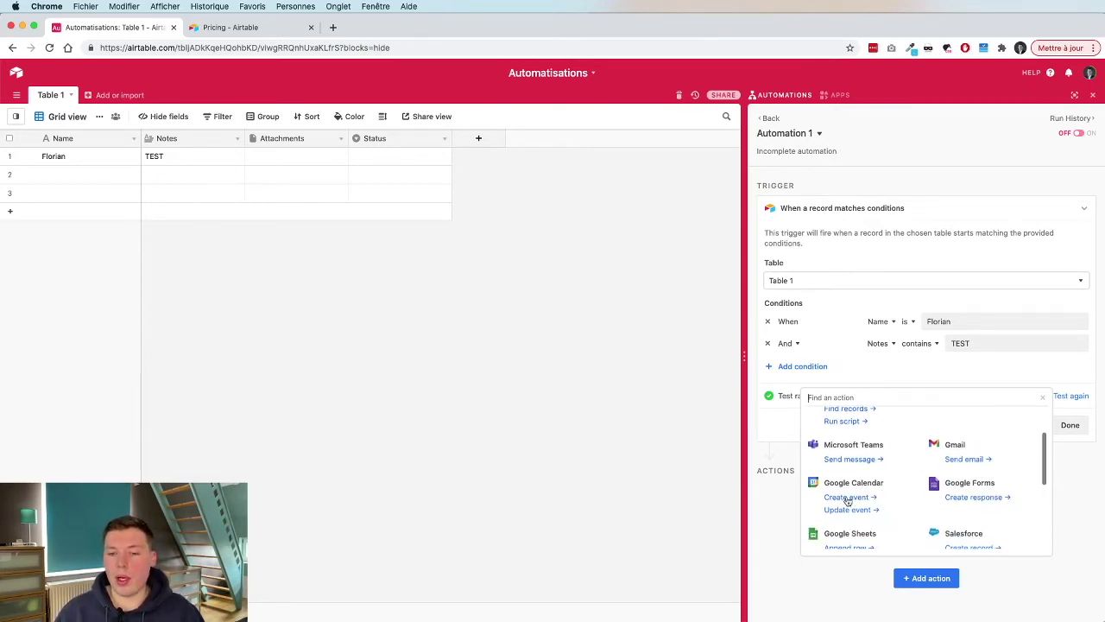
pyautogui.scroll(2, 851, 501)
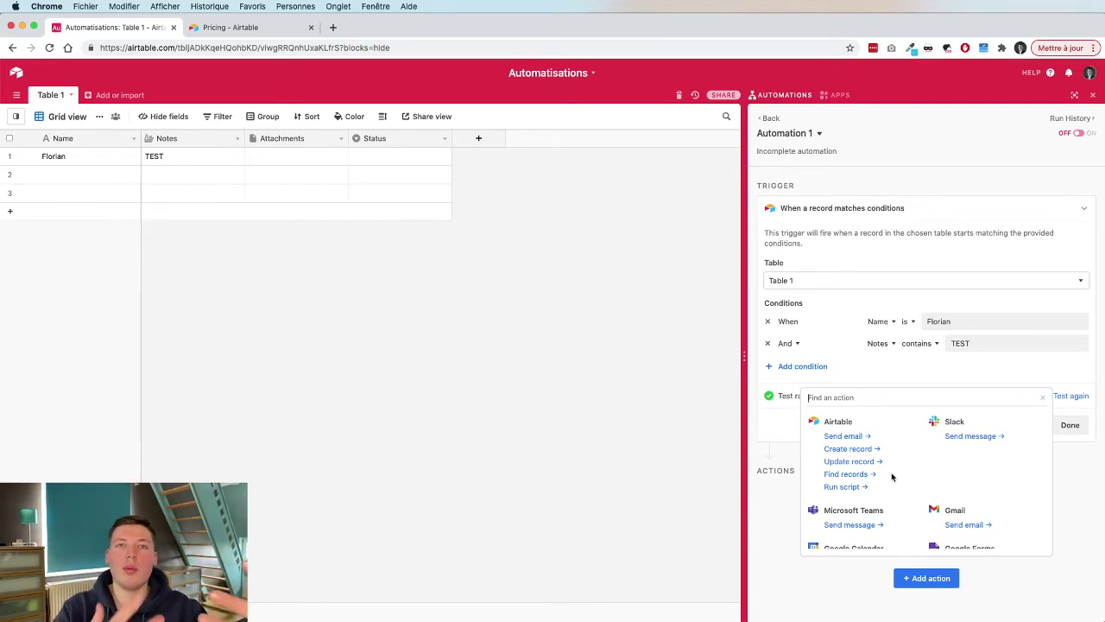
pyautogui.scroll(-1, 892, 466)
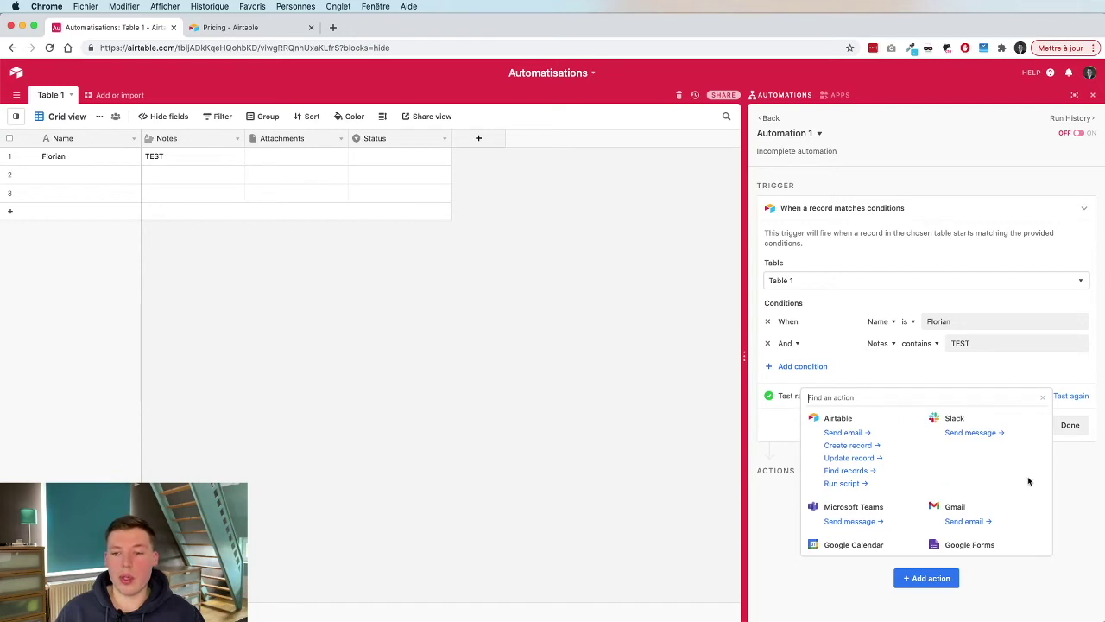
pyautogui.scroll(-2, 949, 476)
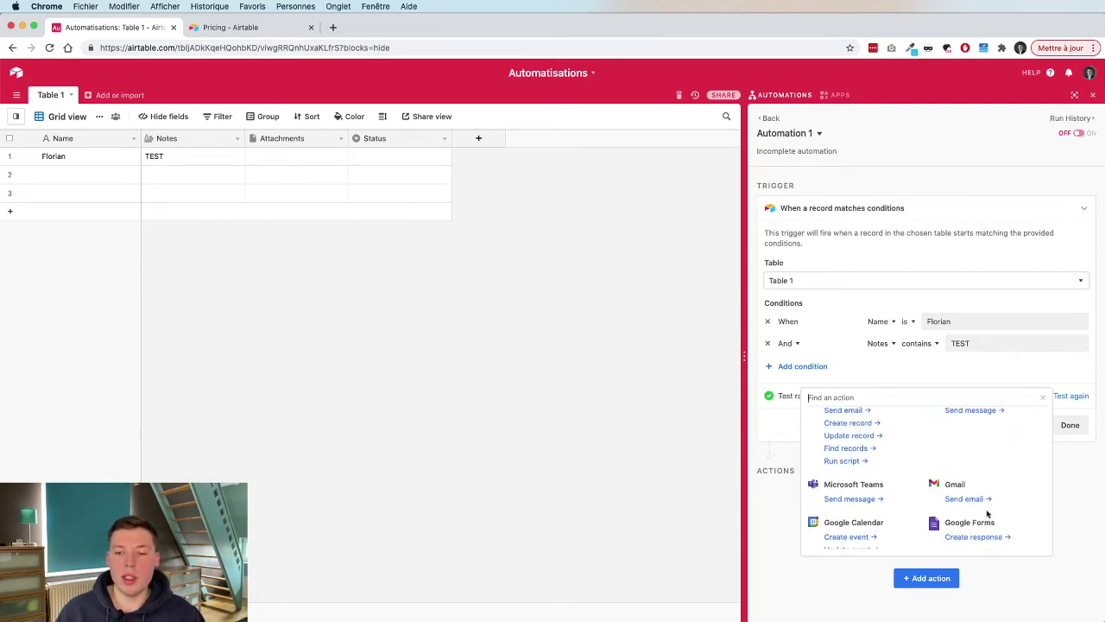
pyautogui.scroll(-5, 953, 524)
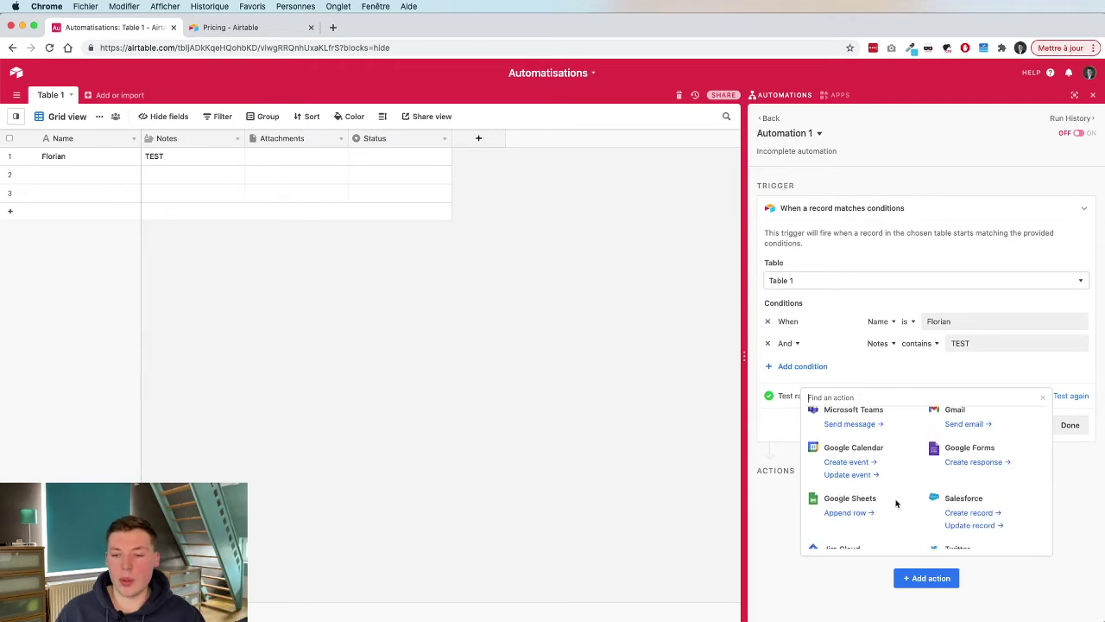
pyautogui.scroll(-3, 932, 518)
pyautogui.scroll(-2, 872, 439)
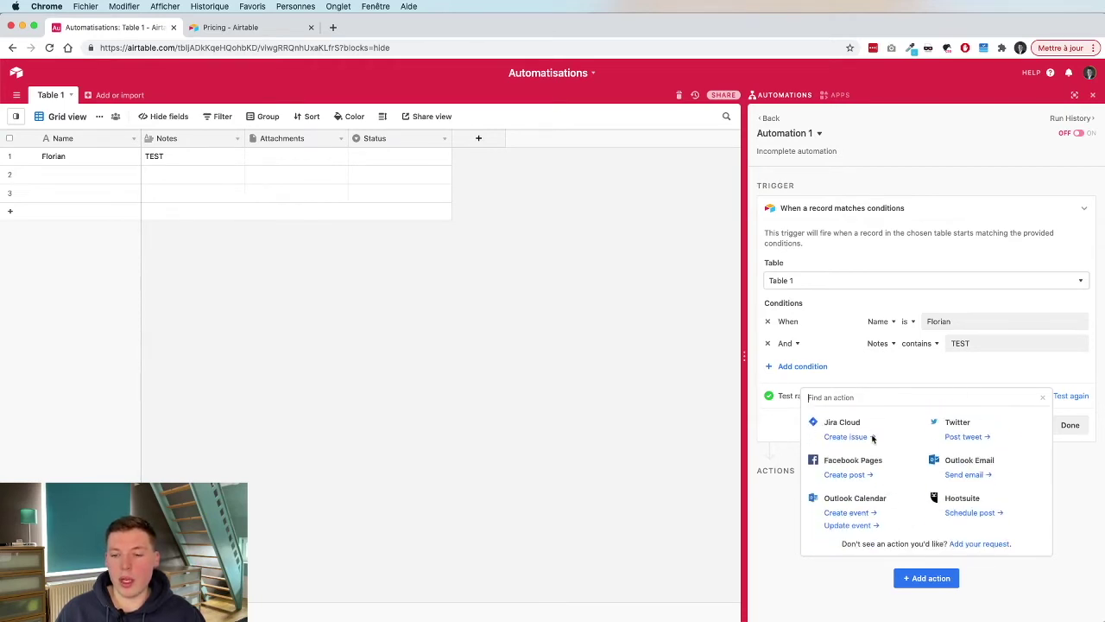
pyautogui.scroll(5, 944, 460)
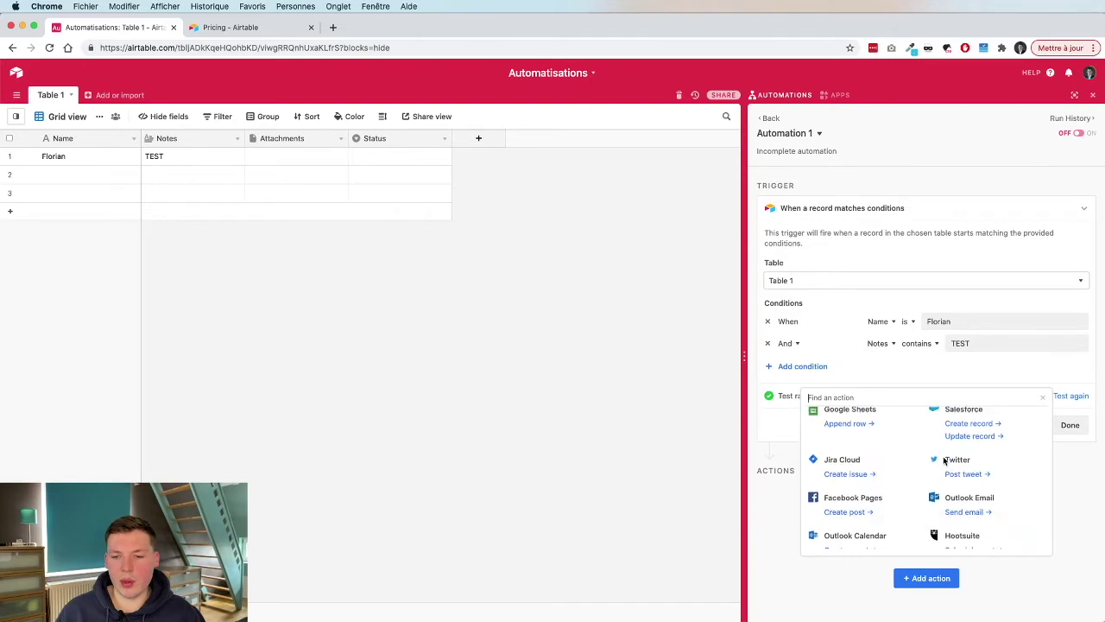
pyautogui.scroll(4, 944, 460)
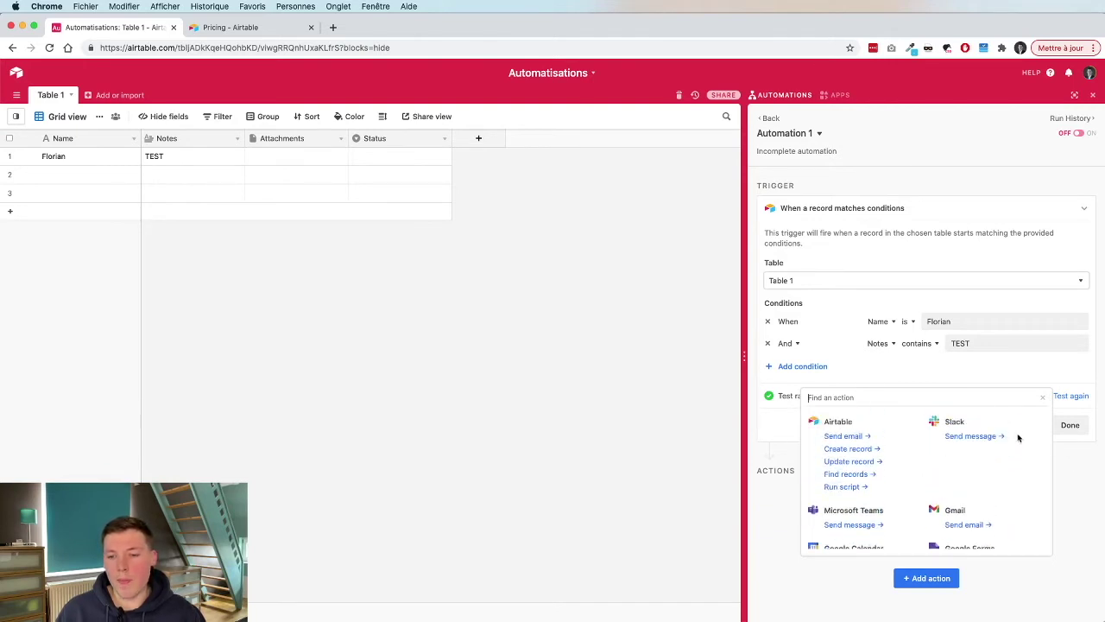
pyautogui.scroll(-5, 929, 499)
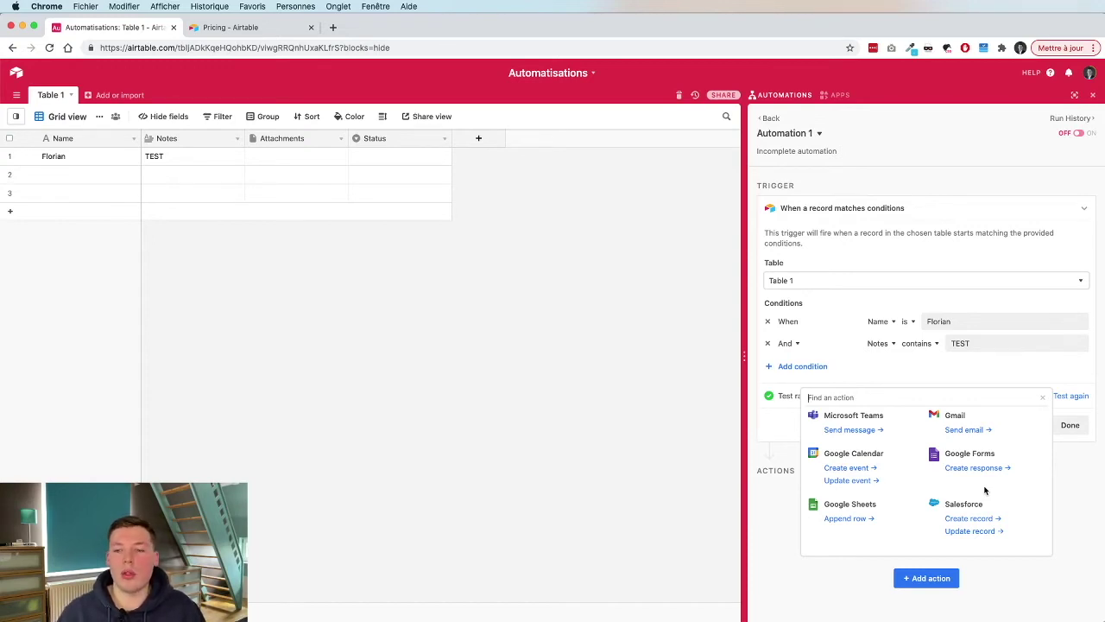
pyautogui.click(1086, 496)
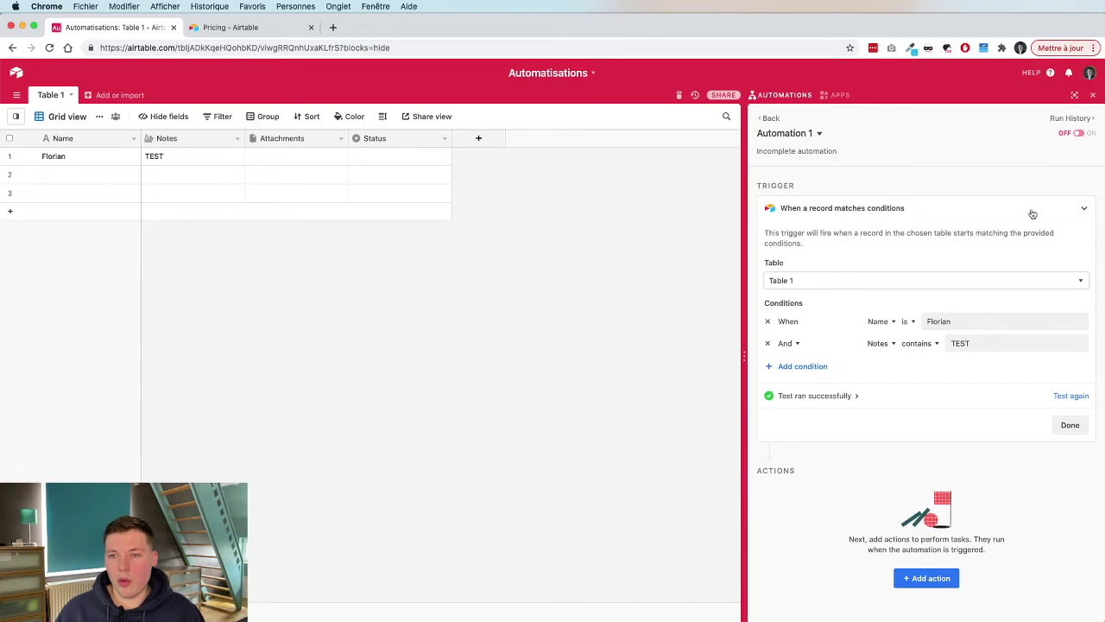
# Collapse the trigger card to its title and show Automation 1's options menu.
pyautogui.click(1085, 211)
pyautogui.click(1085, 211)
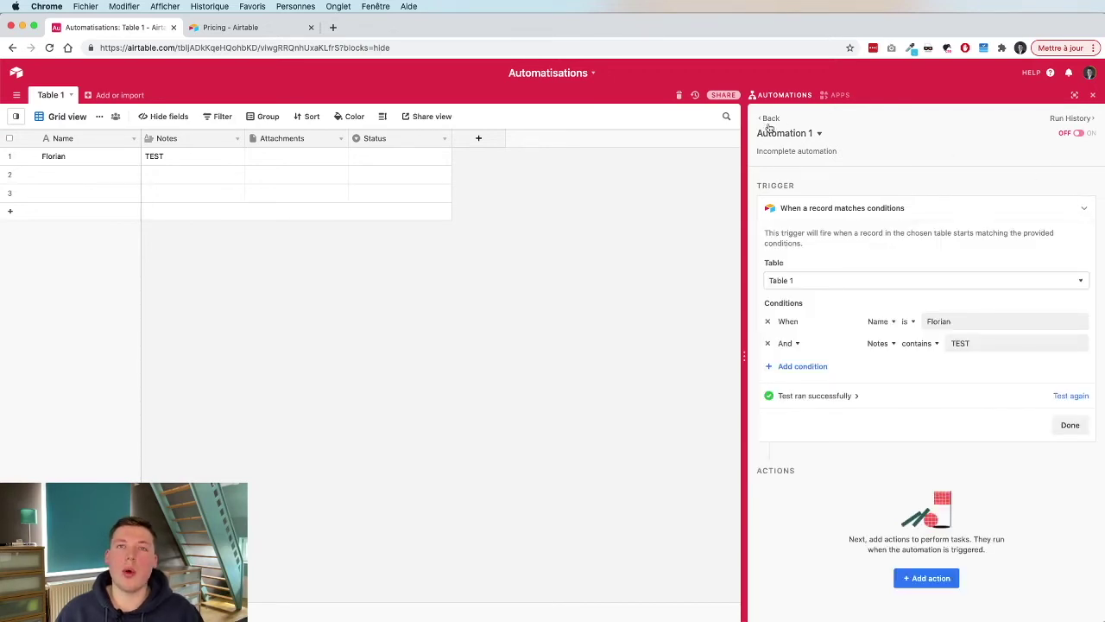
pyautogui.click(817, 134)
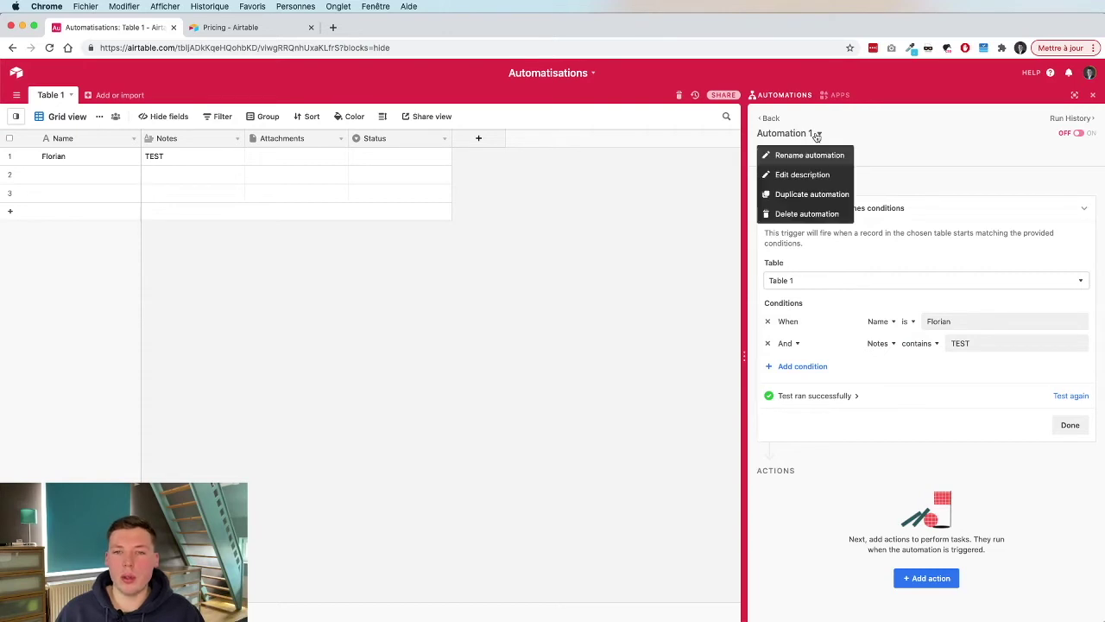
pyautogui.click(883, 150)
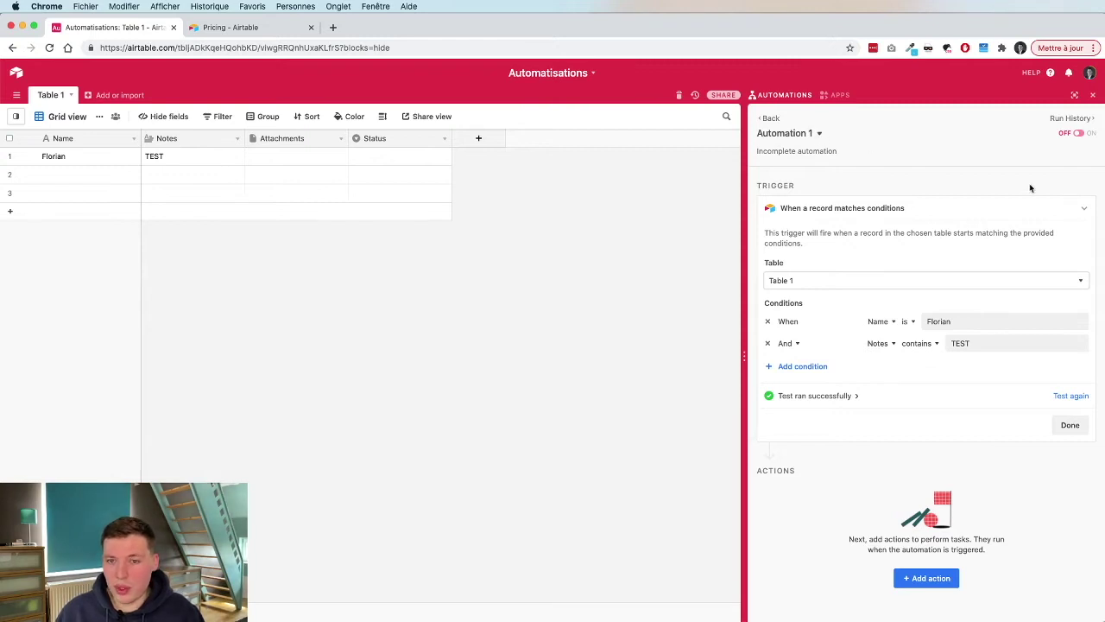
pyautogui.click(1084, 208)
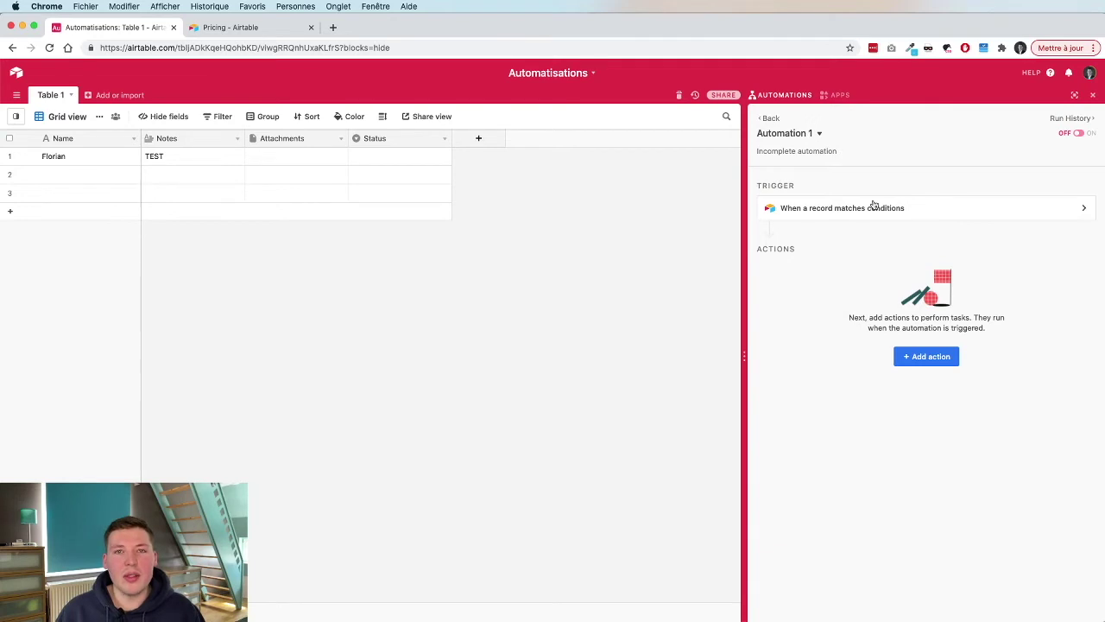
pyautogui.click(818, 134)
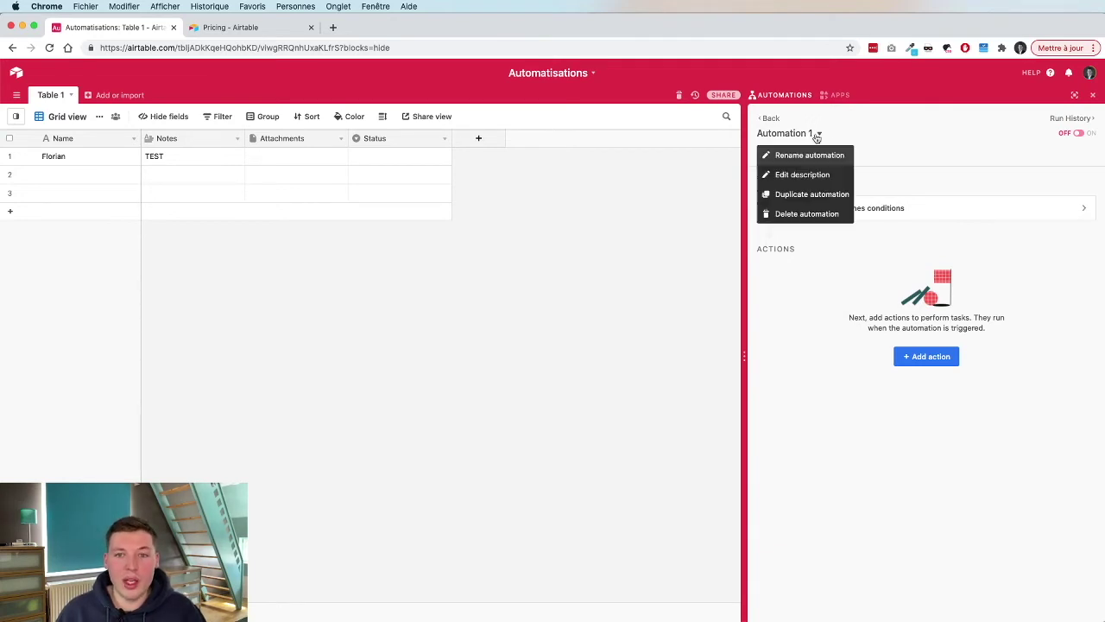
# Create Automation 2 from the automations list with the 'When record updated' trigger.
pyautogui.click(810, 173)
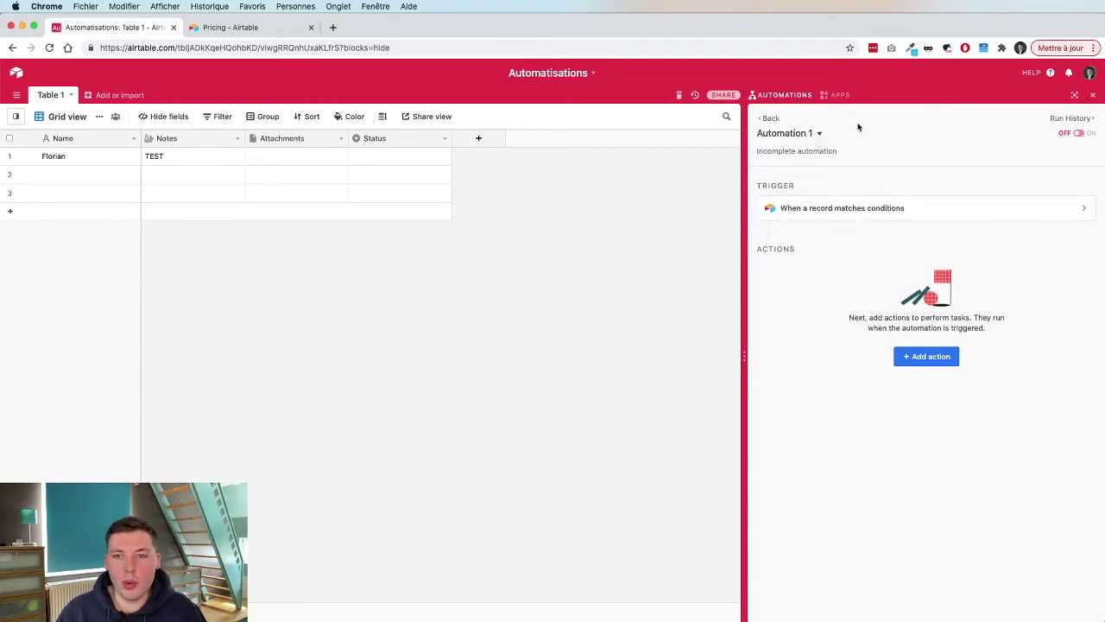
pyautogui.click(765, 118)
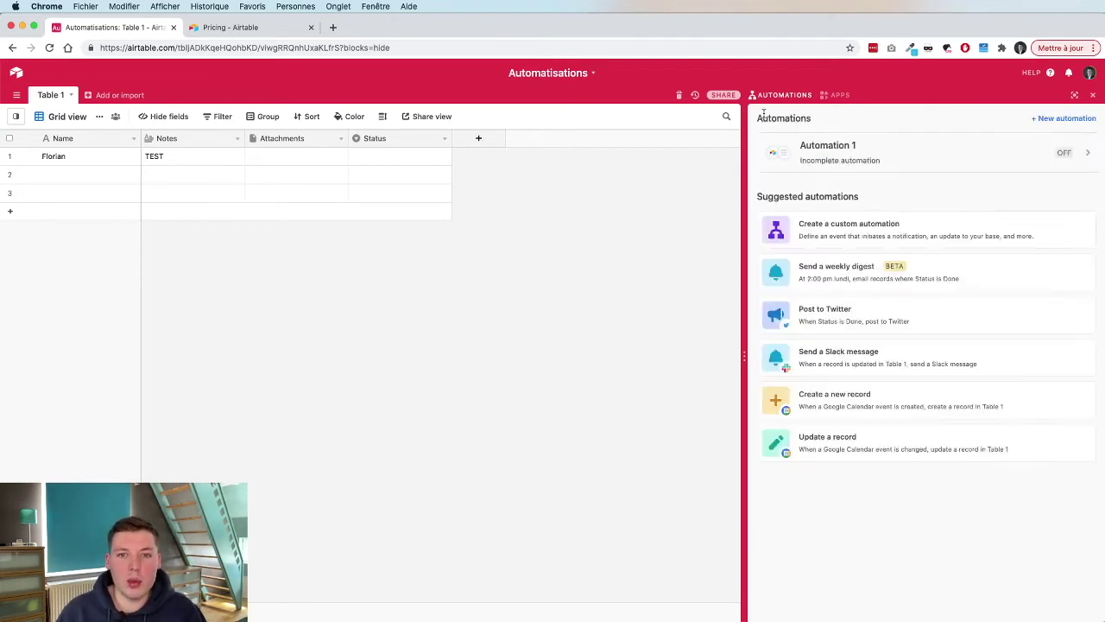
pyautogui.click(1055, 118)
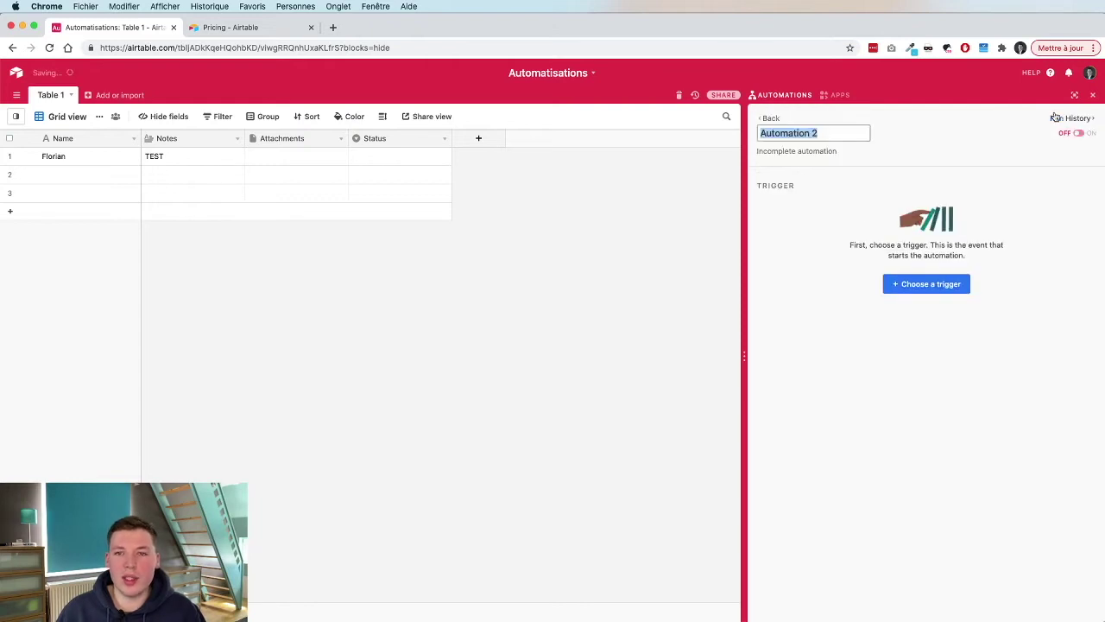
pyautogui.click(954, 285)
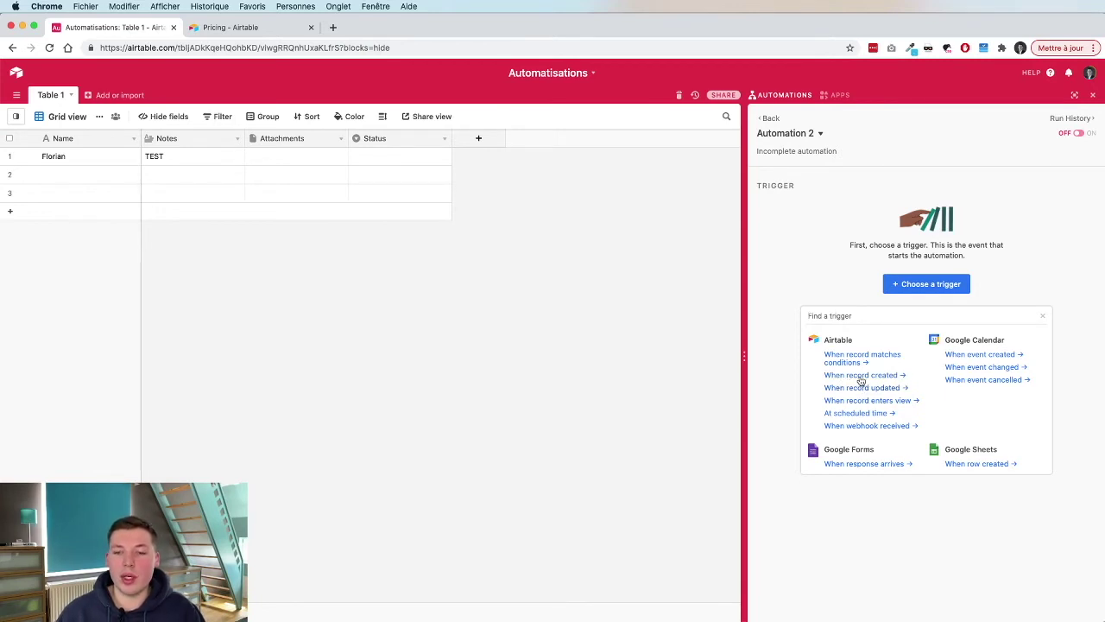
pyautogui.click(874, 389)
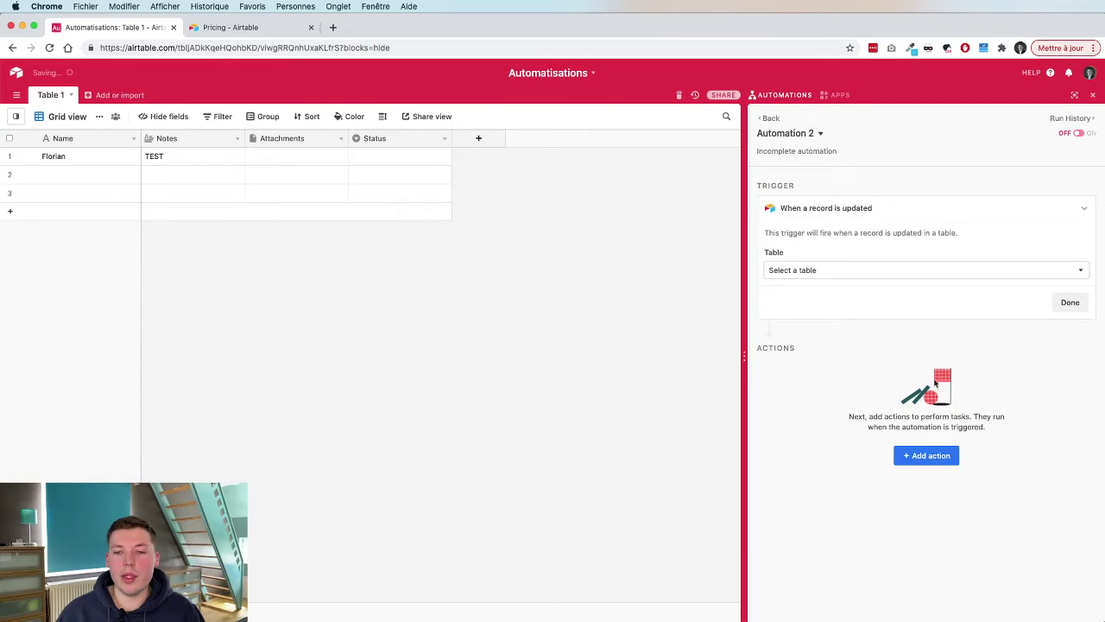
# Point Automation 2's trigger at Table 1, watching only the Status field.
pyautogui.click(799, 274)
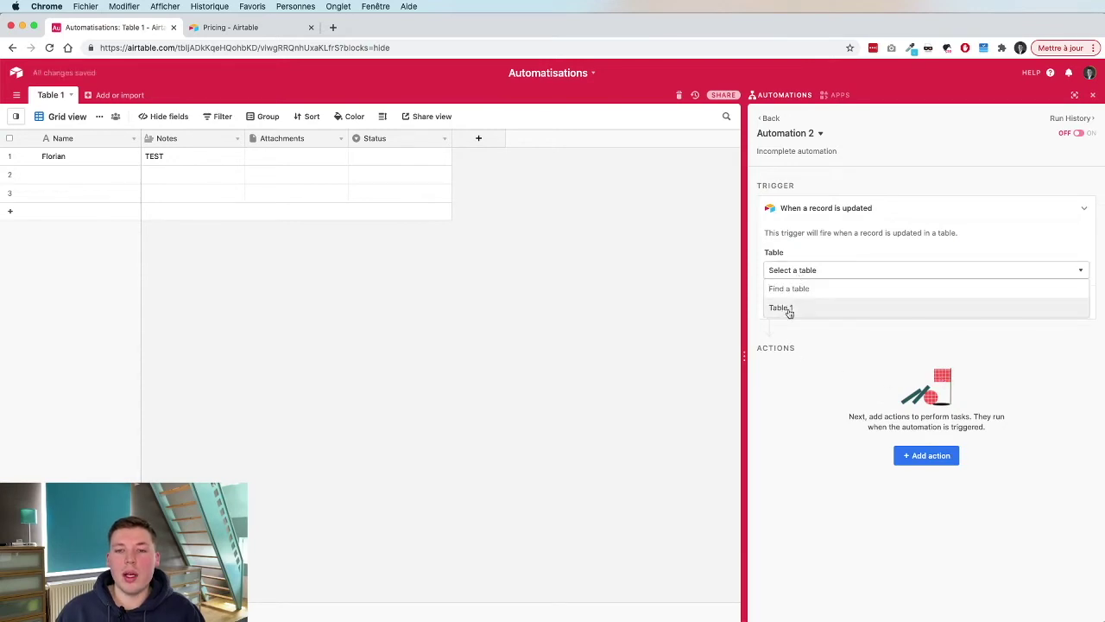
pyautogui.click(788, 309)
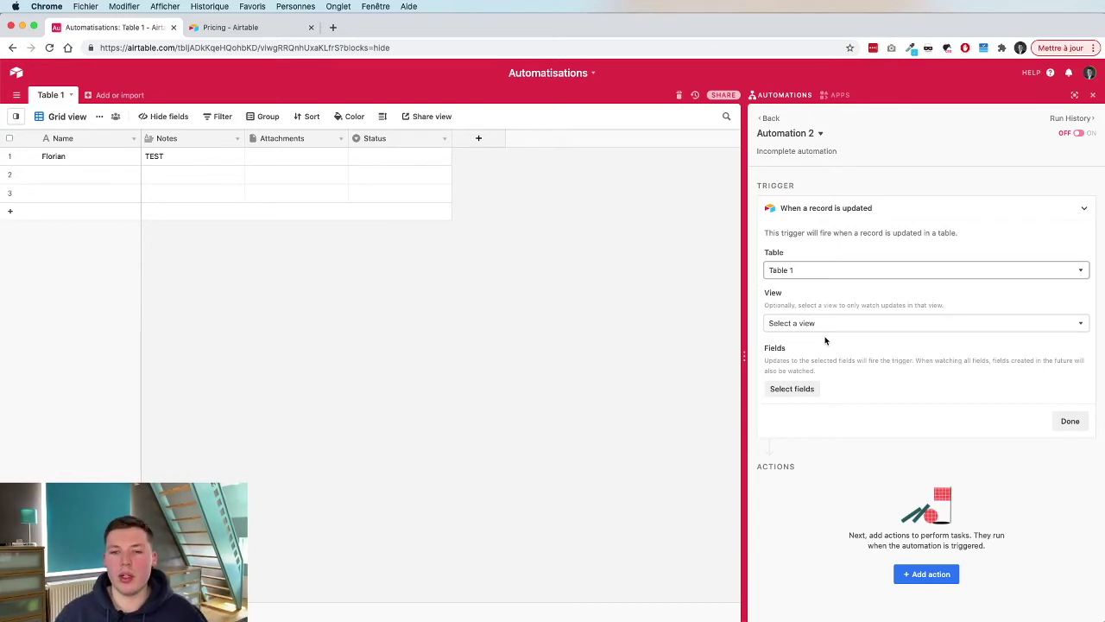
pyautogui.click(790, 388)
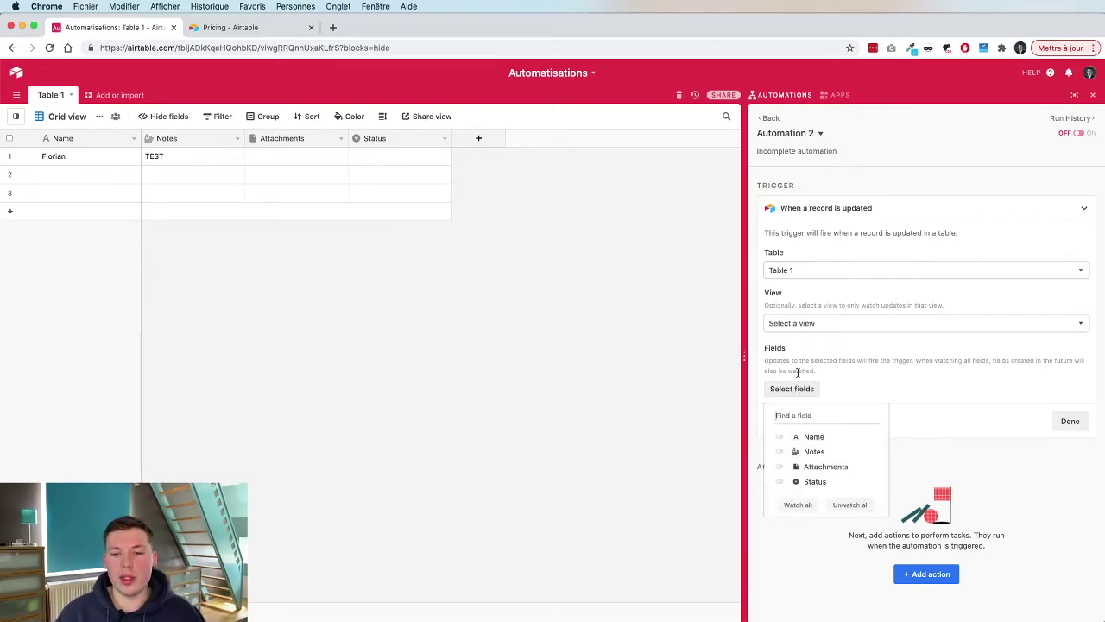
pyautogui.click(783, 437)
pyautogui.click(781, 507)
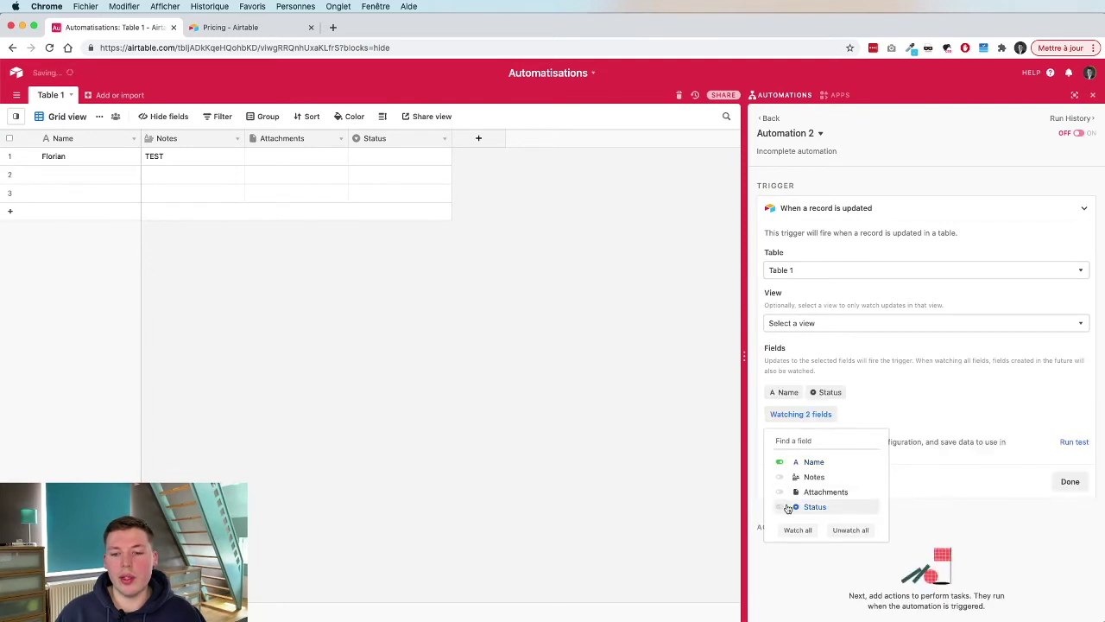
pyautogui.click(782, 462)
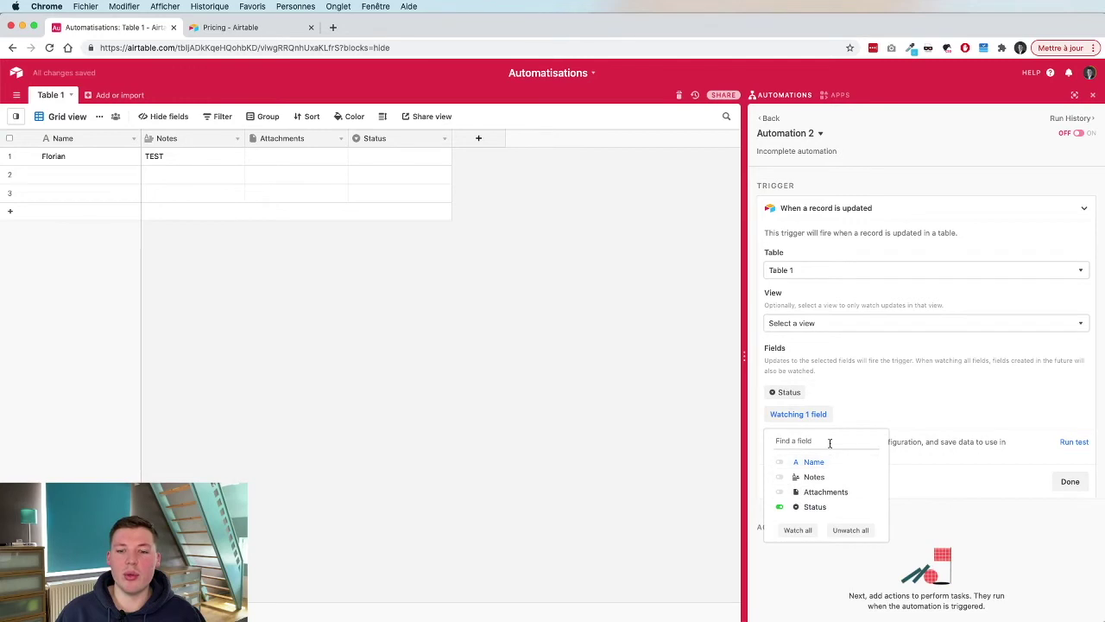
pyautogui.click(907, 385)
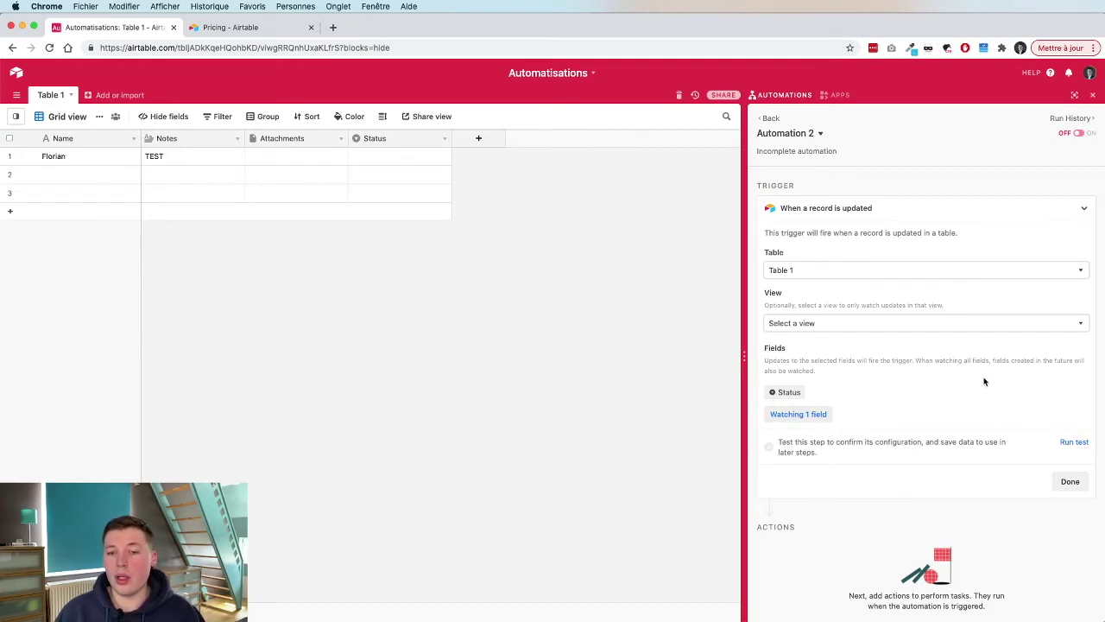
# Create Automation 3, list its triggers, and open Table 1's views sidebar.
pyautogui.click(768, 118)
pyautogui.click(1036, 119)
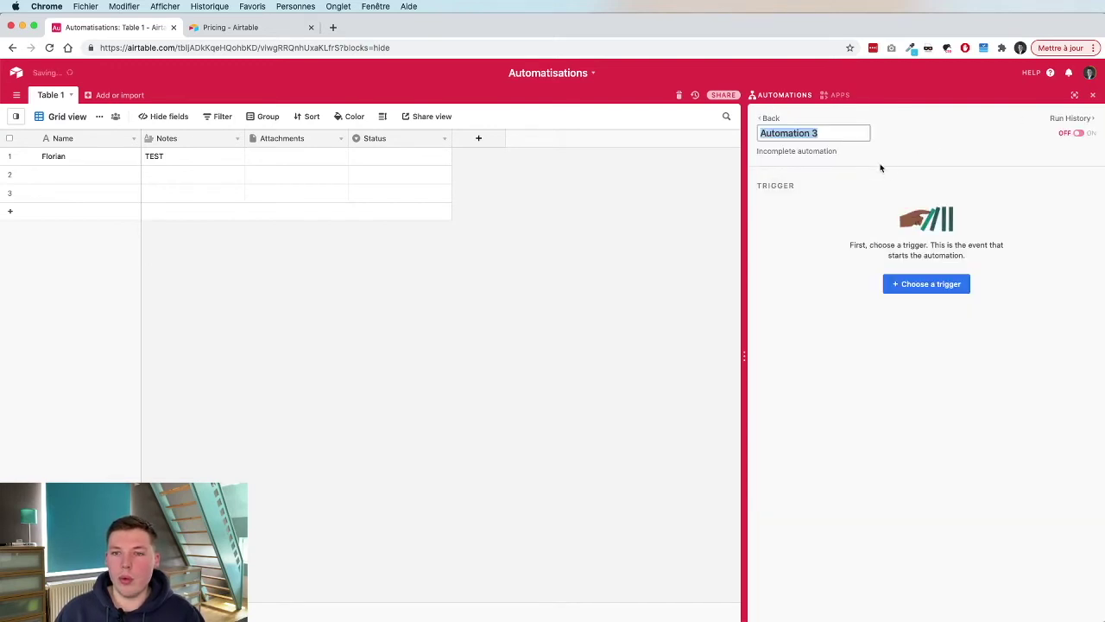
pyautogui.click(912, 286)
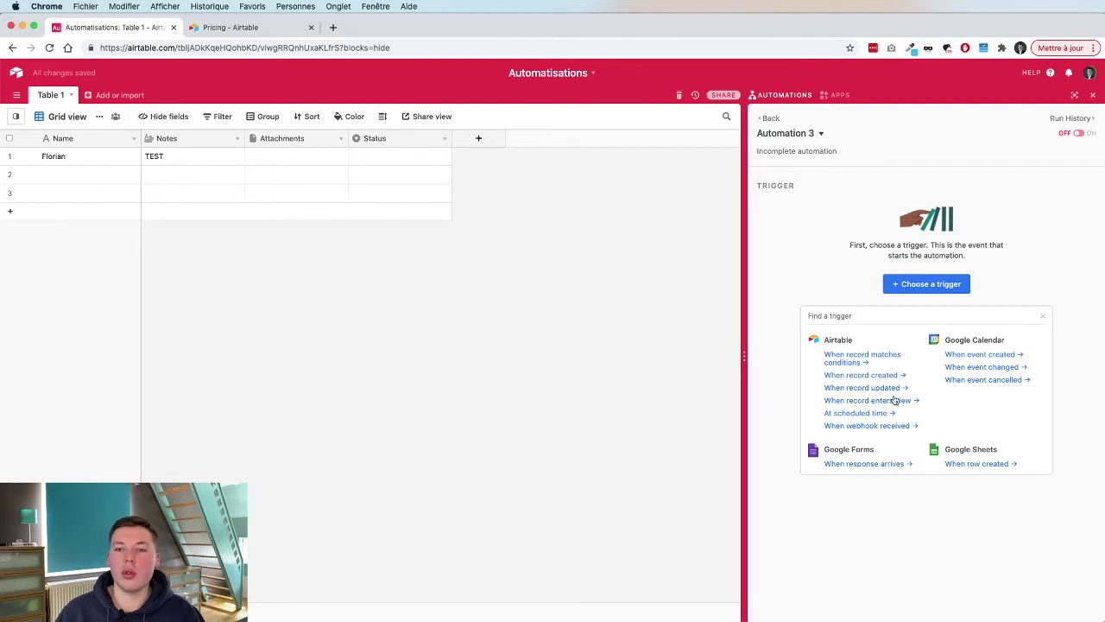
pyautogui.click(16, 117)
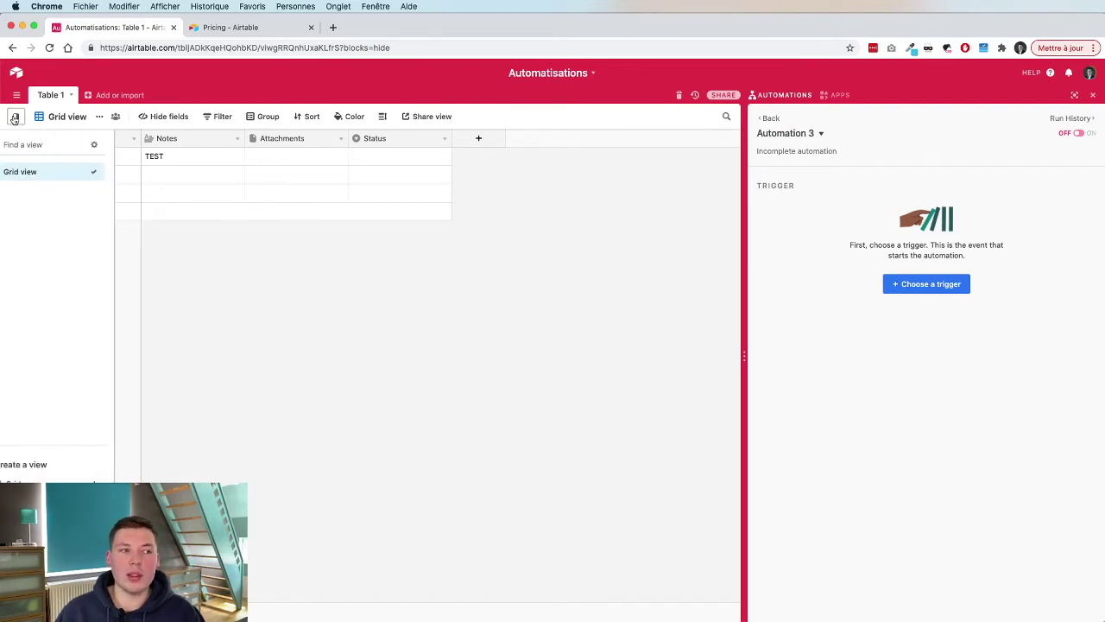
# Add a new grid view named 'Factures à créer', then return to Grid view.
pyautogui.click(39, 482)
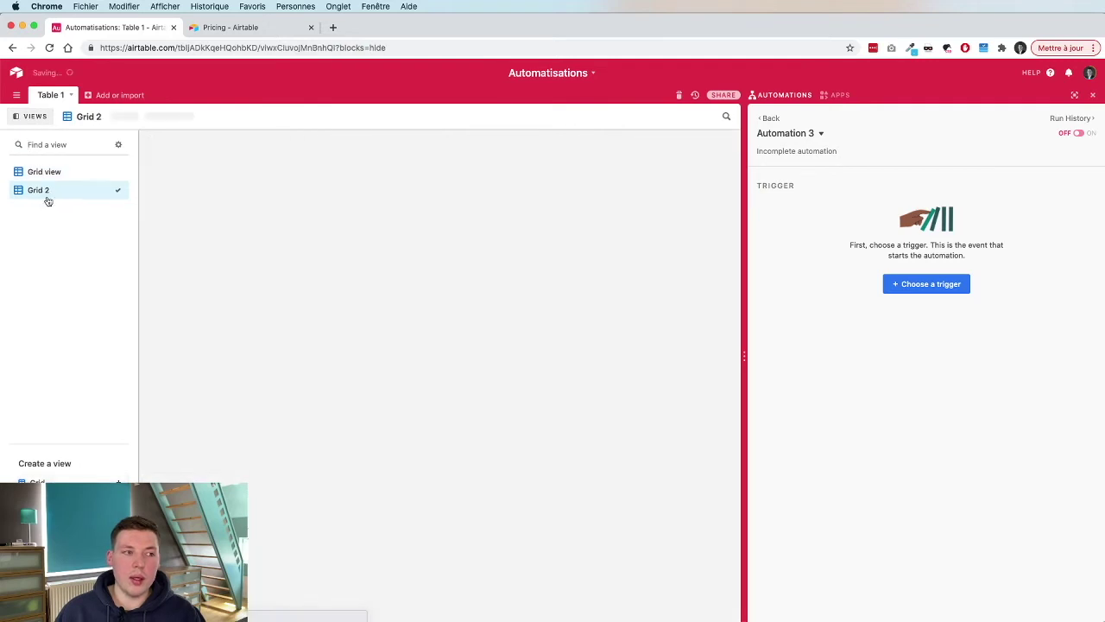
pyautogui.doubleClick(38, 201)
pyautogui.write('FAC')
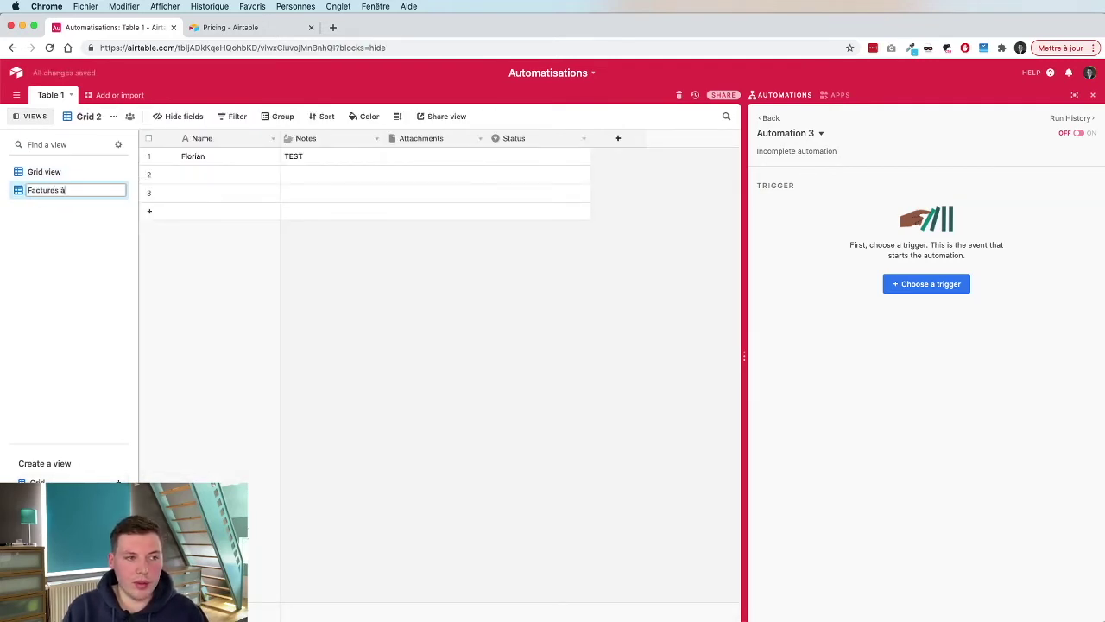
pyautogui.press('Return')
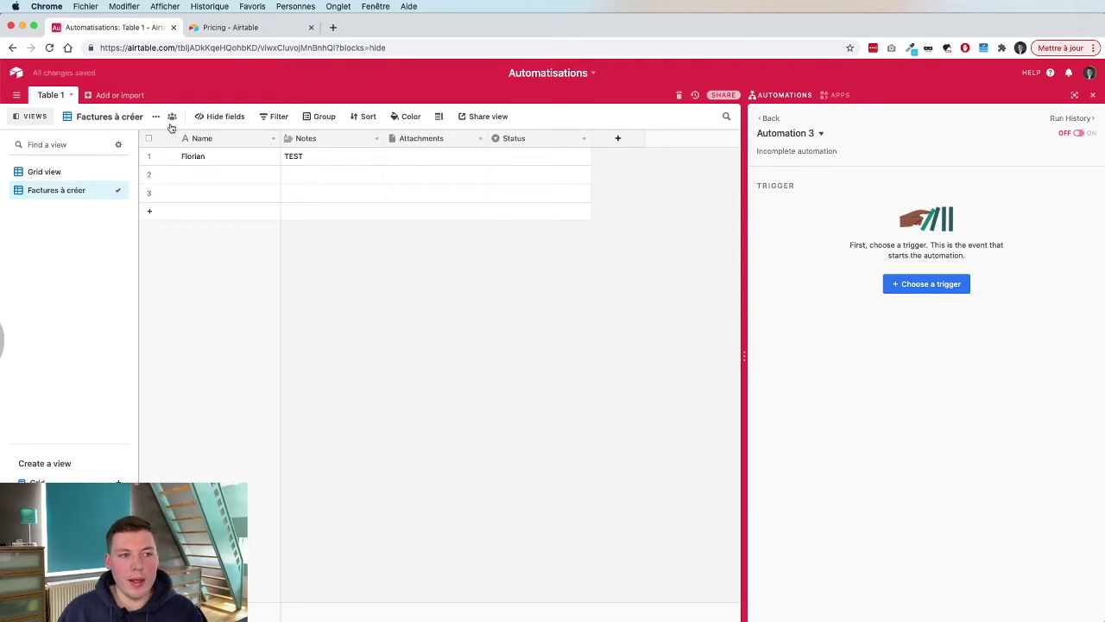
pyautogui.click(60, 171)
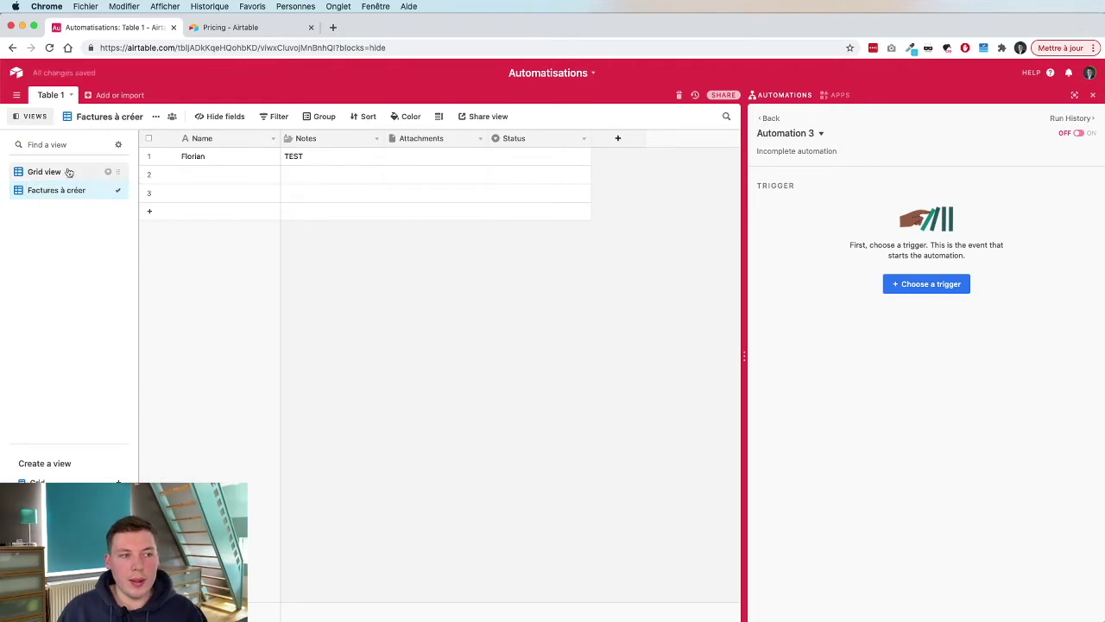
# Add a Checkbox field named 'Créer facture' to Table 1.
pyautogui.click(637, 140)
pyautogui.write('F')
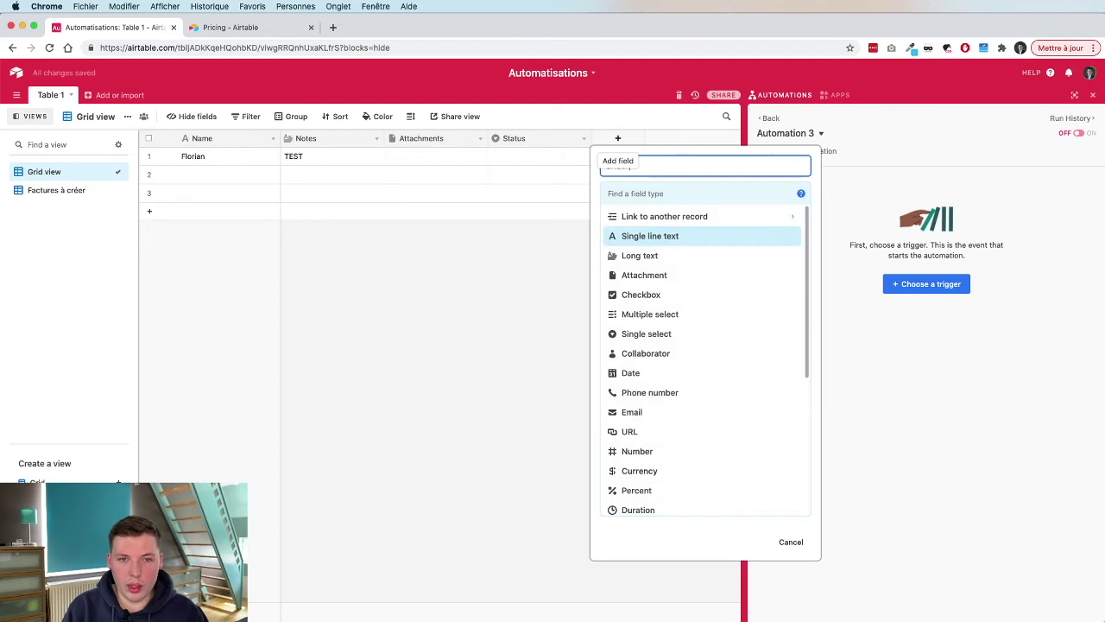
pyautogui.write('réer facture')
pyautogui.press('Tab')
pyautogui.write('che')
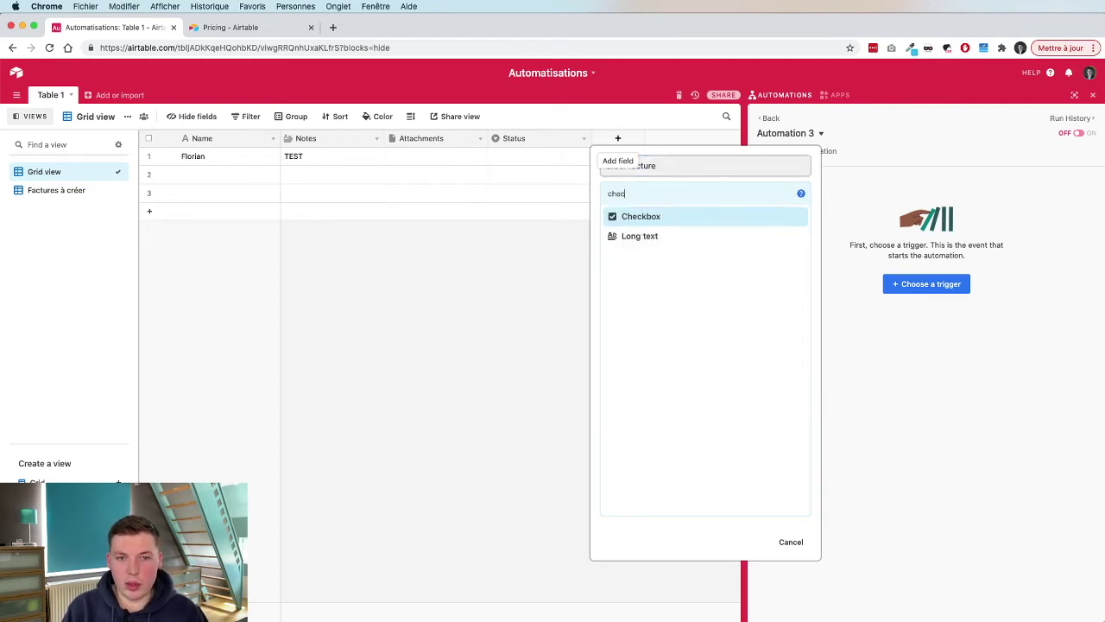
pyautogui.press('Return')
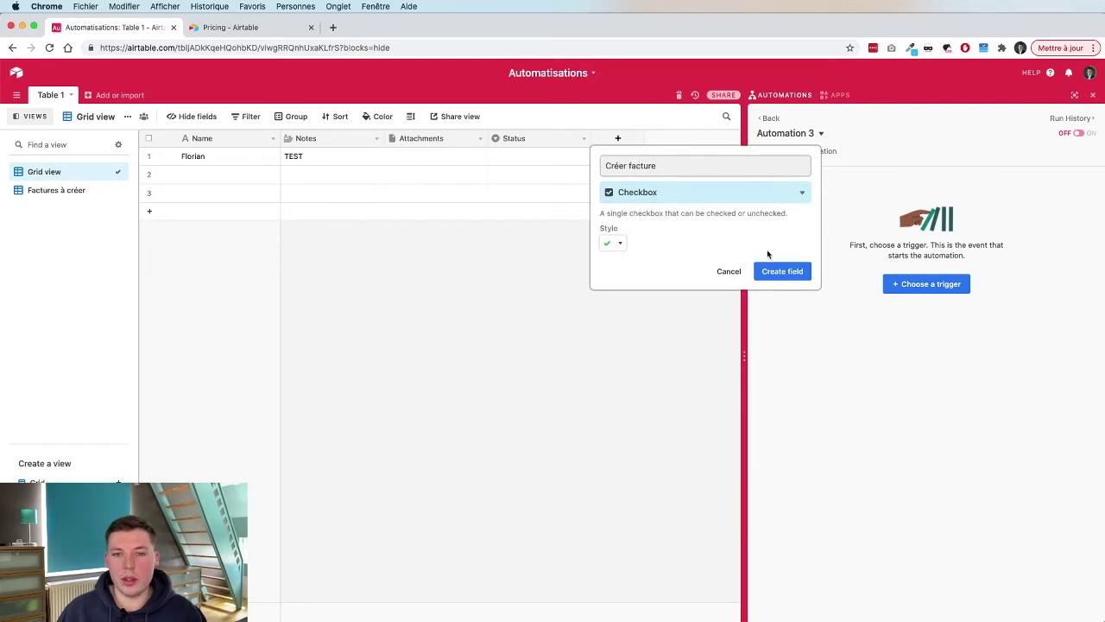
pyautogui.click(779, 273)
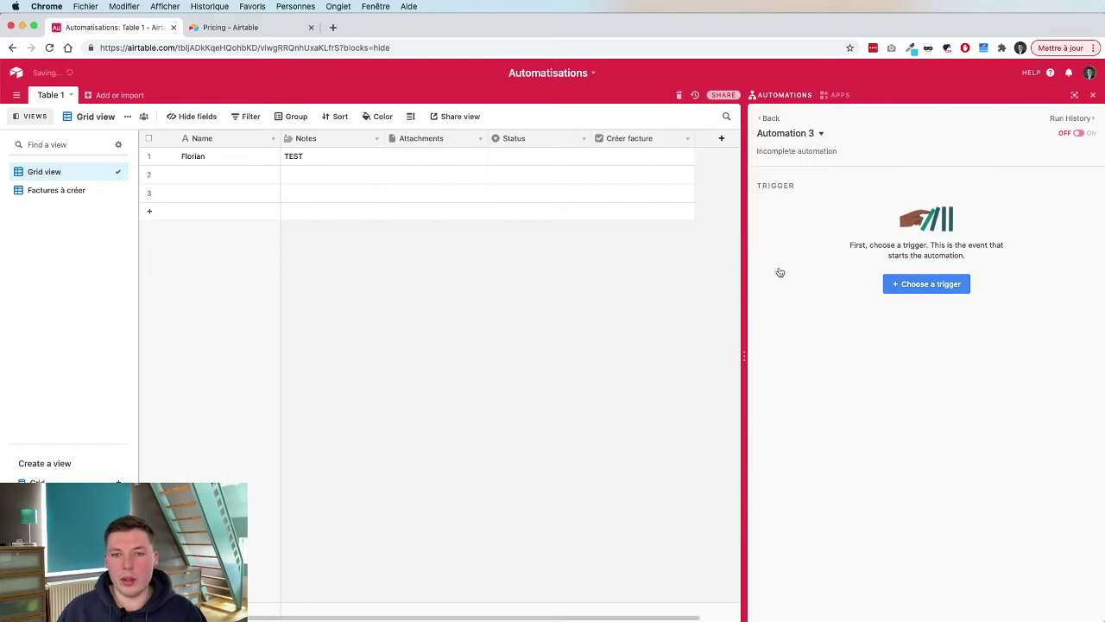
# Filter the 'Factures à créer' view to records where Créer facture is checked.
pyautogui.click(74, 190)
pyautogui.click(273, 115)
pyautogui.click(289, 167)
pyautogui.click(337, 143)
pyautogui.write('Fac')
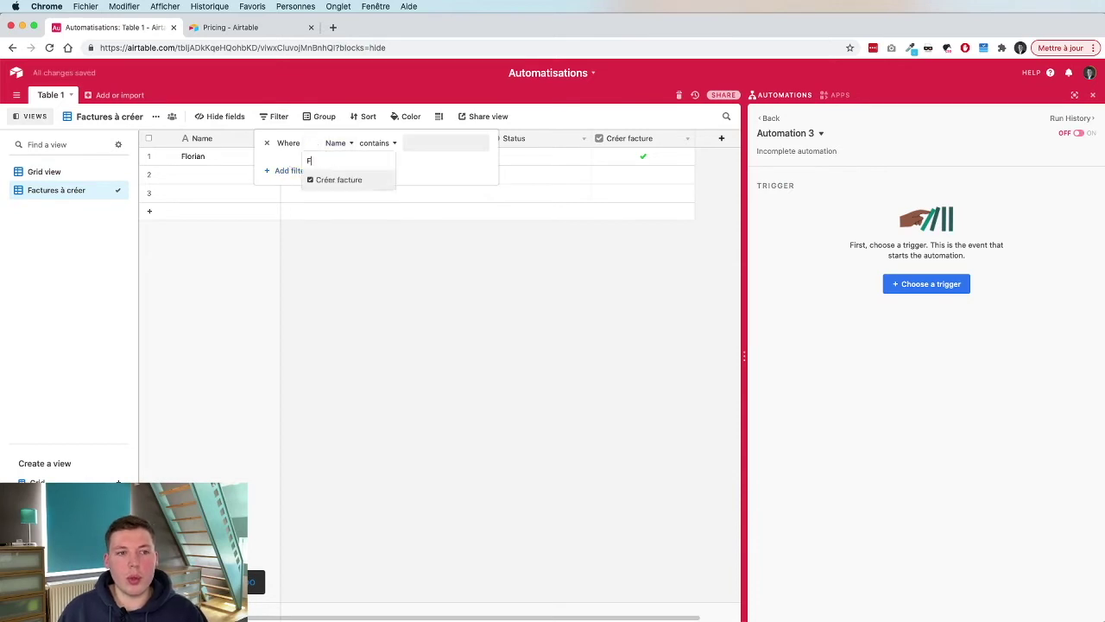
pyautogui.click(339, 180)
pyautogui.click(385, 145)
pyautogui.click(424, 247)
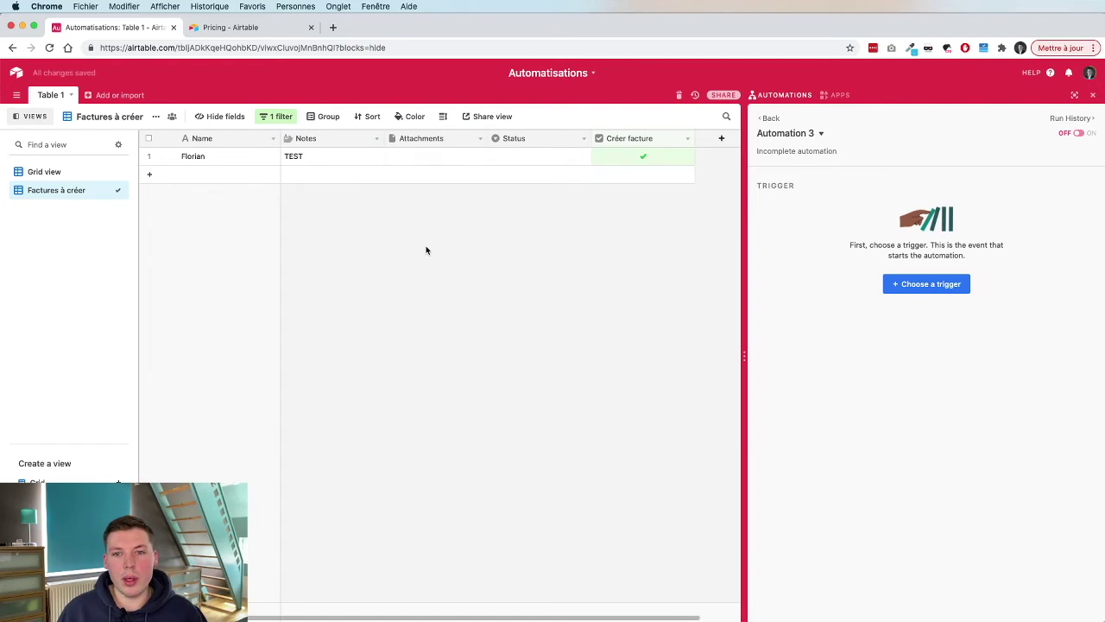
pyautogui.click(920, 277)
# Trigger Automation 3 when a Table 1 record enters the Factures à créer view, and test it.
pyautogui.click(877, 402)
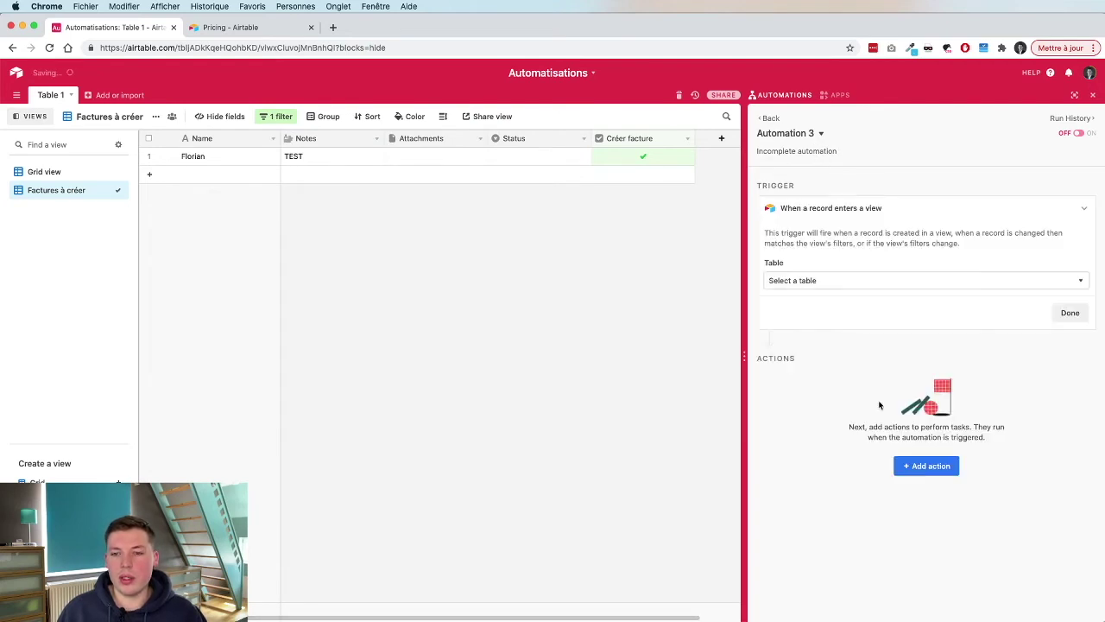
pyautogui.click(806, 281)
pyautogui.click(806, 320)
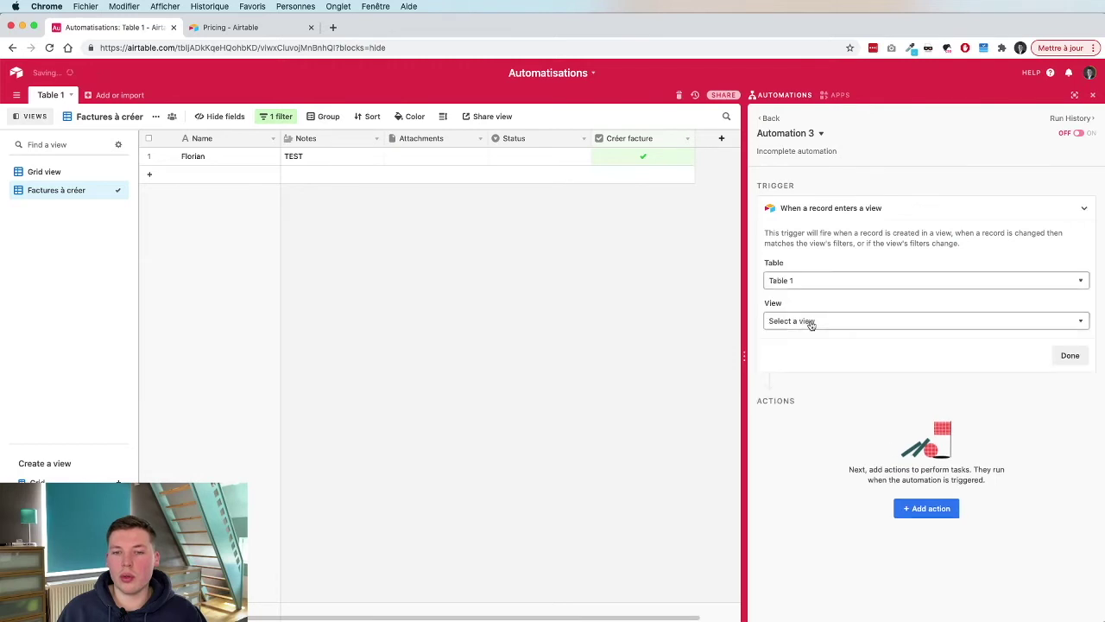
pyautogui.click(823, 322)
pyautogui.click(825, 377)
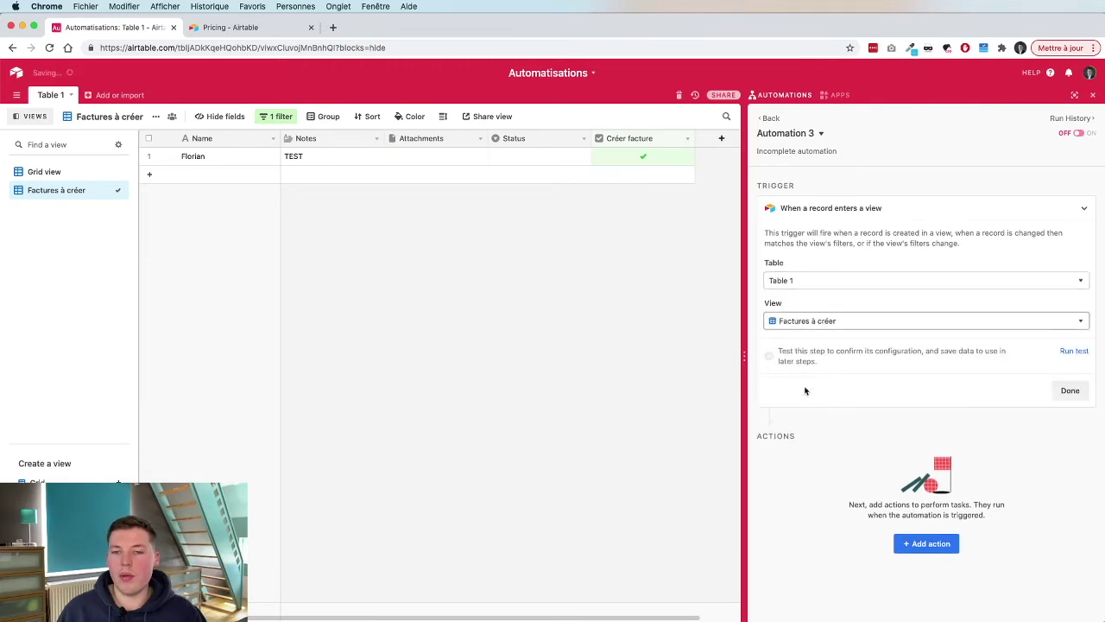
pyautogui.click(1073, 353)
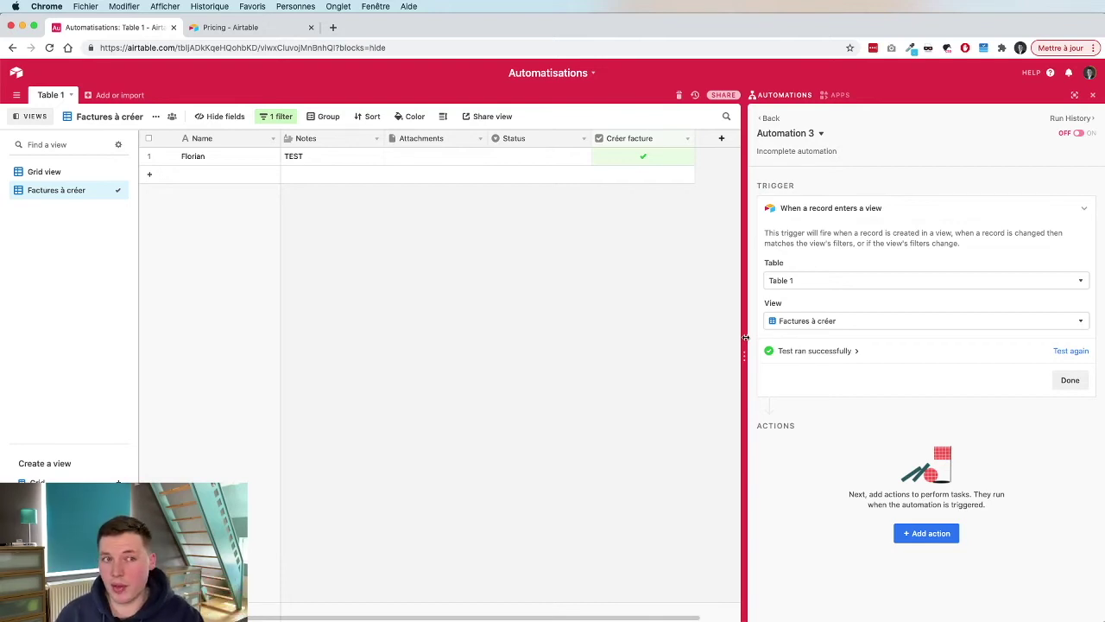
pyautogui.click(284, 117)
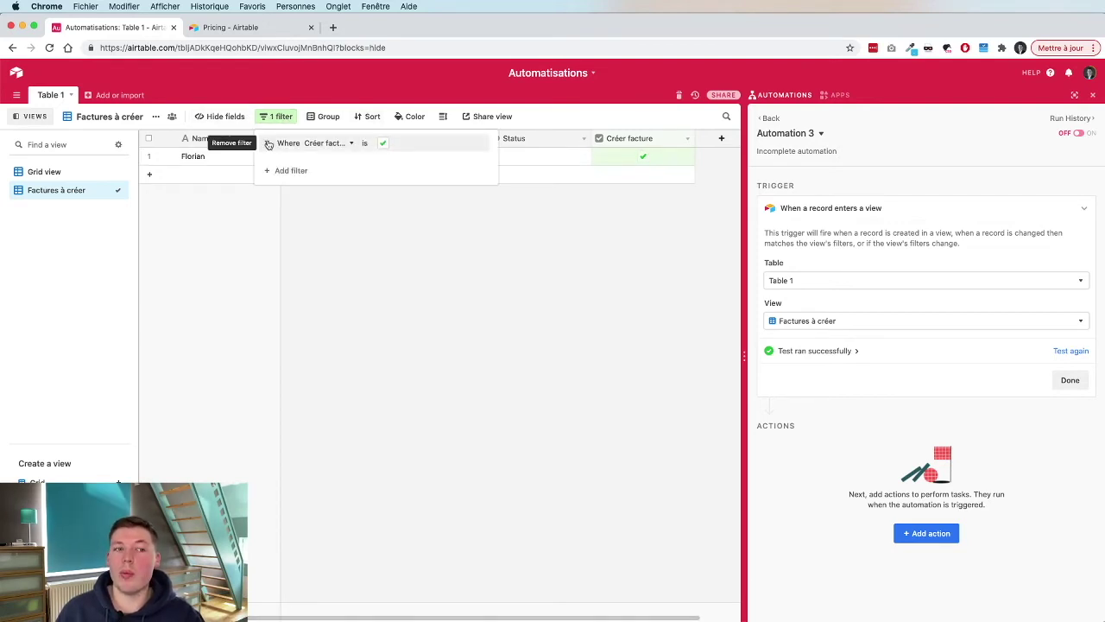
pyautogui.click(321, 144)
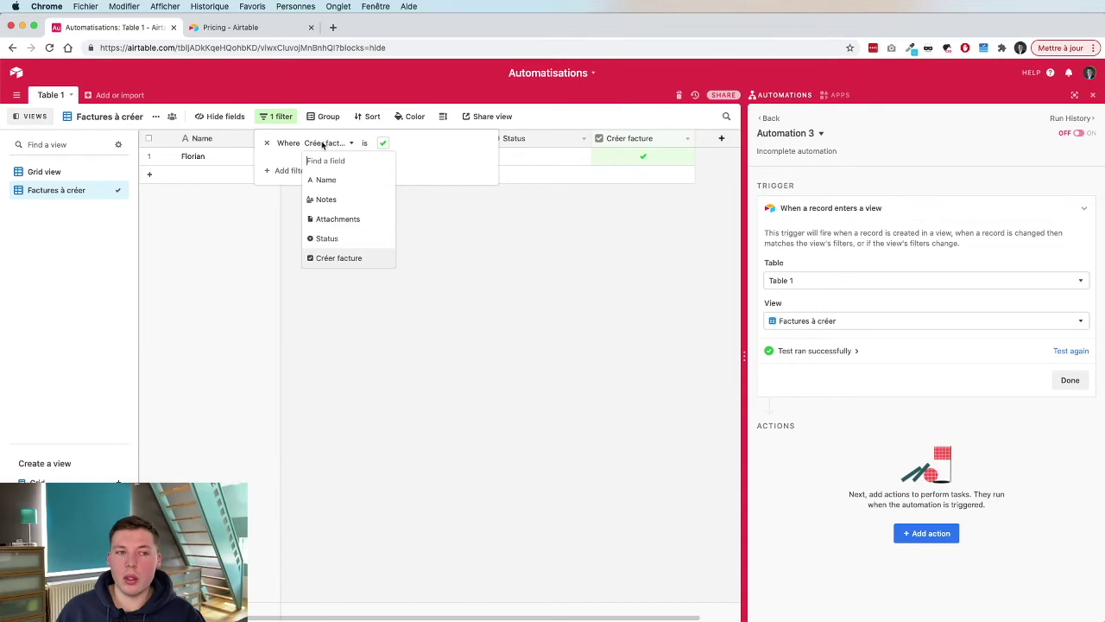
pyautogui.click(335, 180)
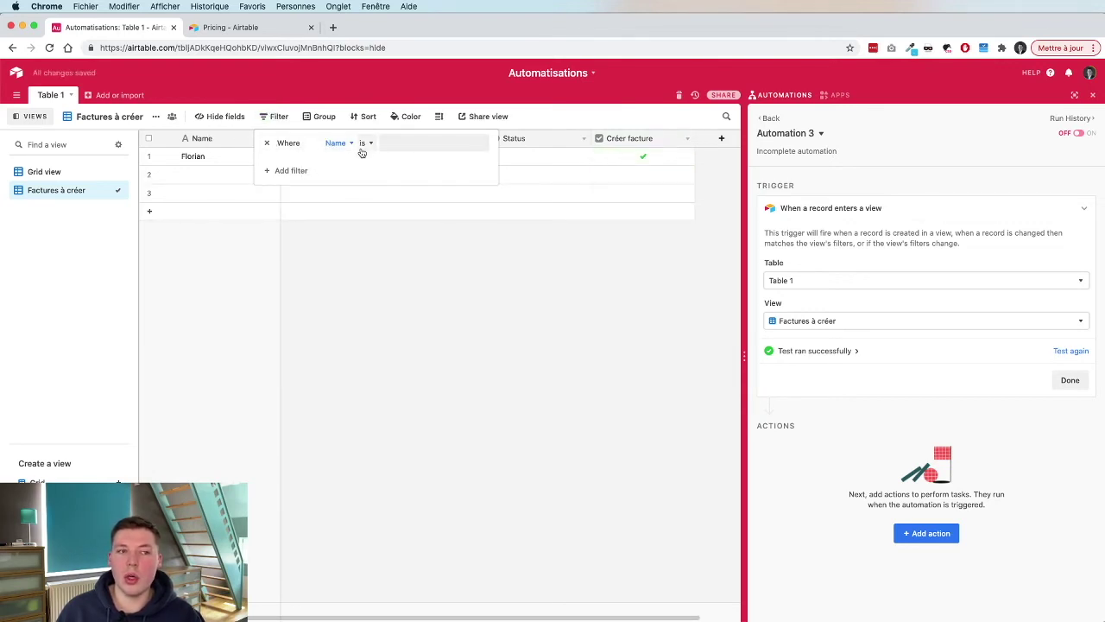
pyautogui.click(337, 143)
pyautogui.click(336, 183)
pyautogui.click(403, 143)
pyautogui.write('XXXX')
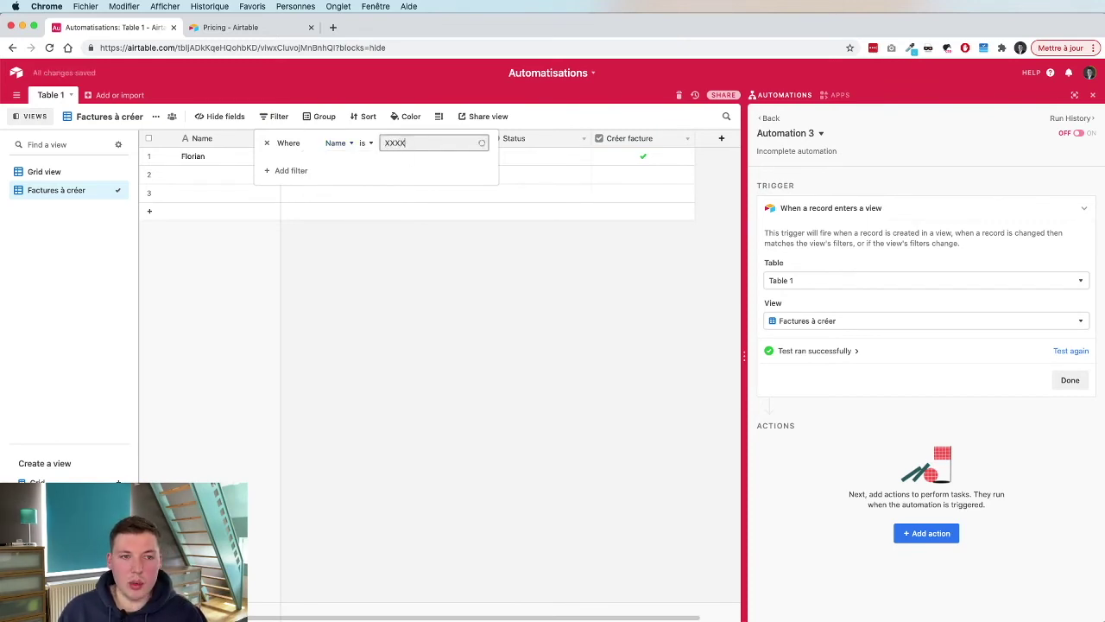
pyautogui.write('XXXXXXXXX')
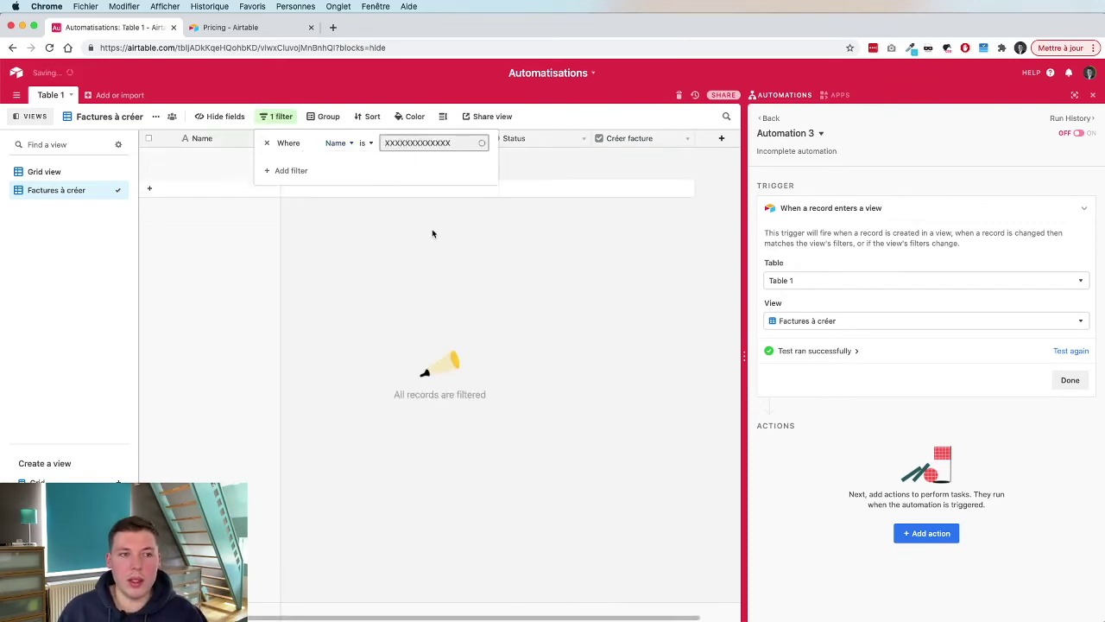
pyautogui.click(333, 144)
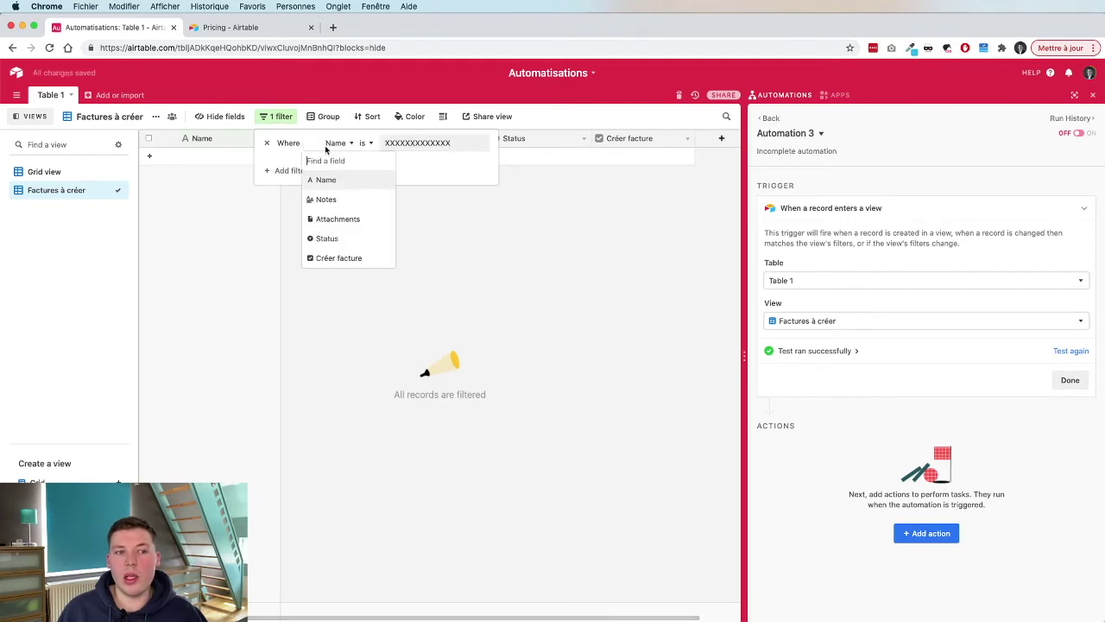
pyautogui.click(361, 257)
pyautogui.click(383, 144)
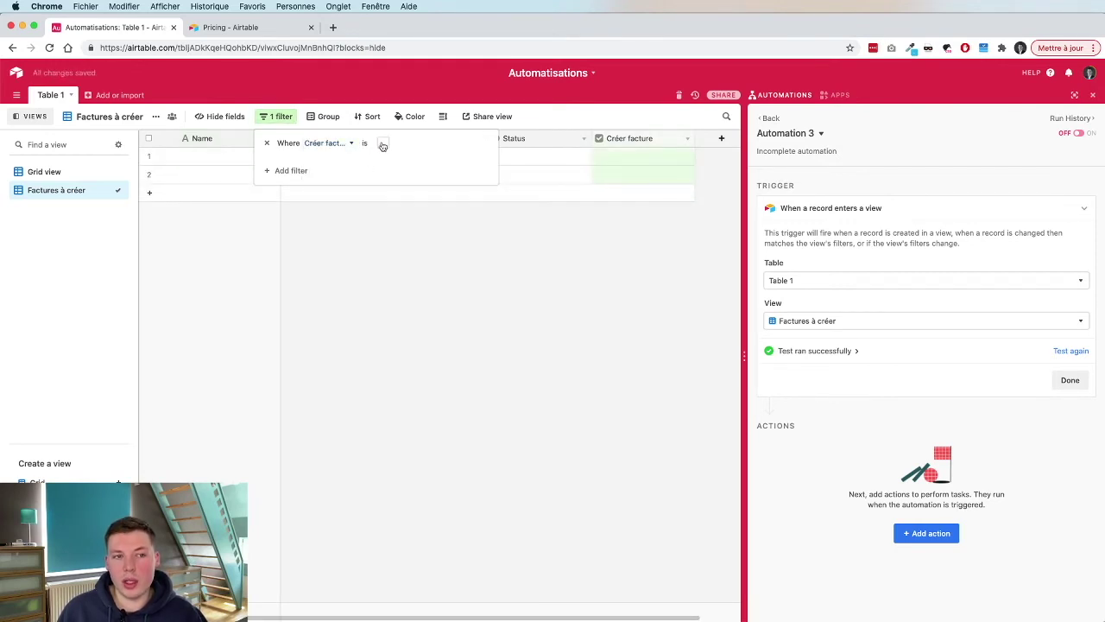
pyautogui.click(419, 294)
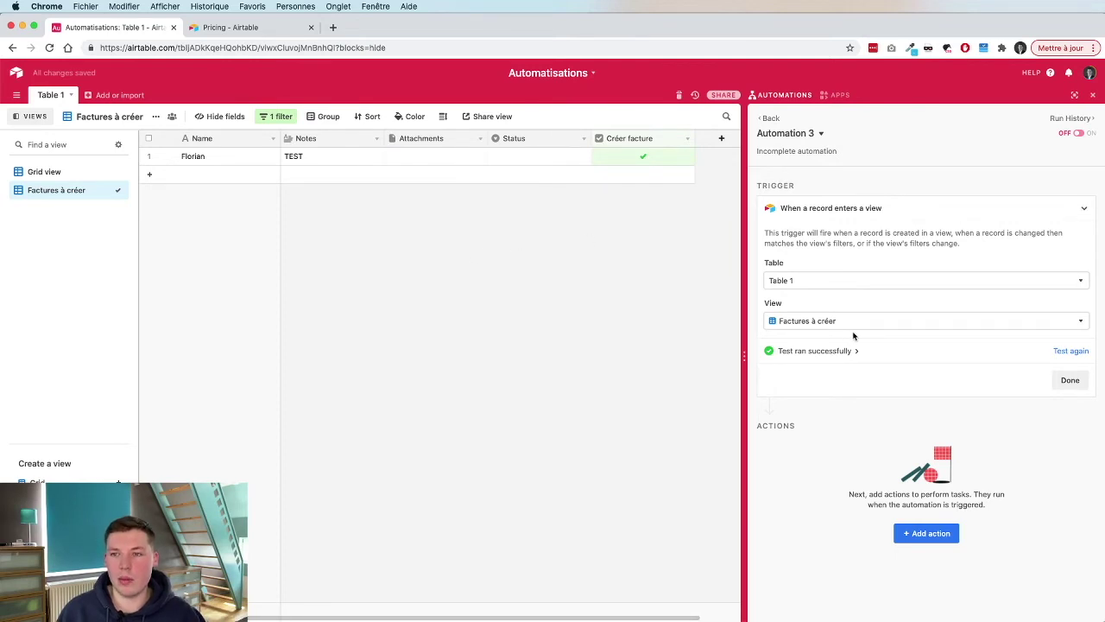
# Go back from Automation 3 to the Automations list.
pyautogui.click(766, 118)
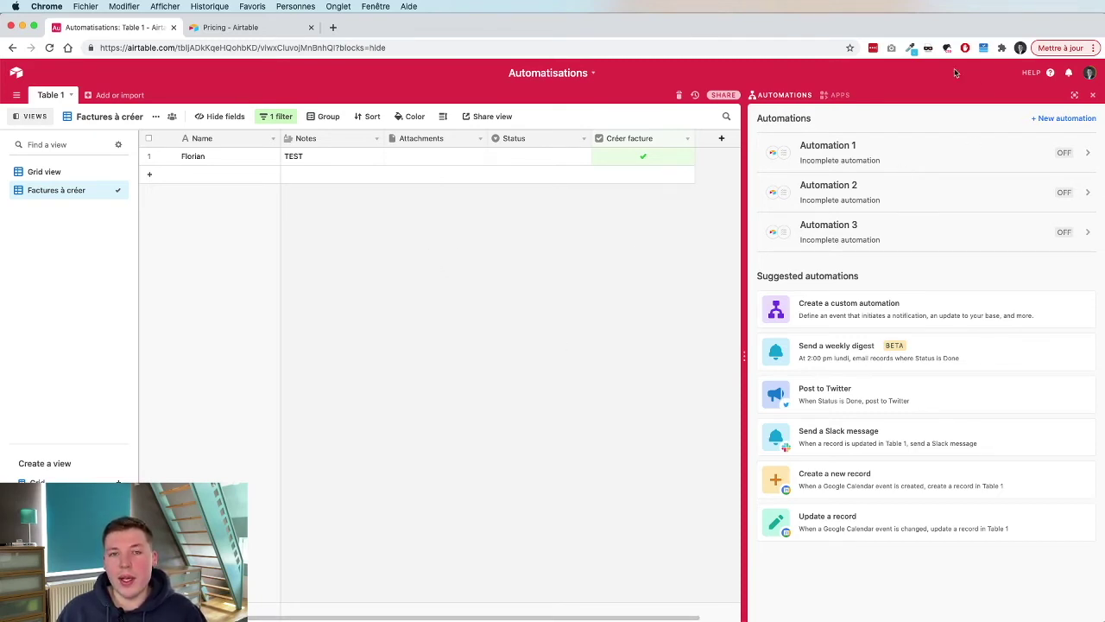
# Rename the Factures à créer view so it begins with a ⚙️ gear emoji.
pyautogui.doubleClick(65, 192)
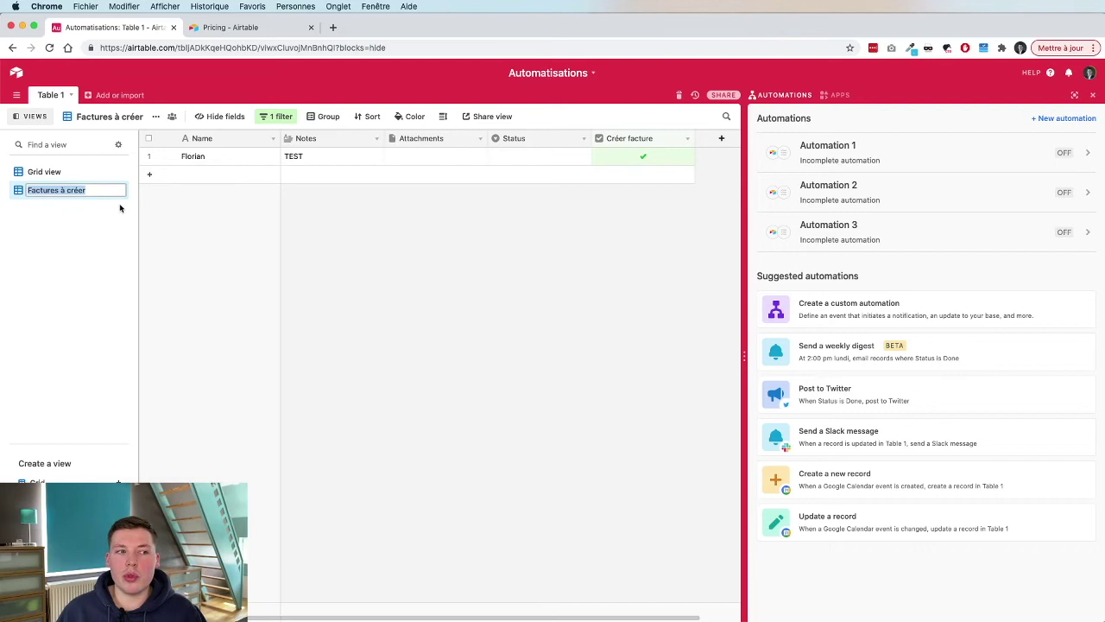
pyautogui.press('Left')
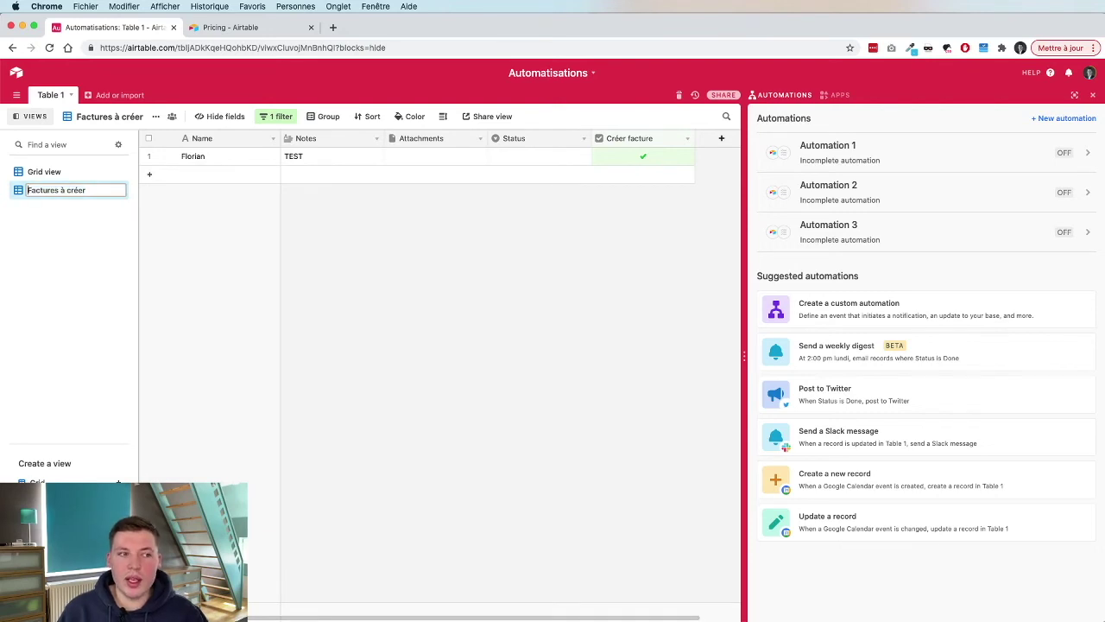
pyautogui.press('ctrl+super+space')
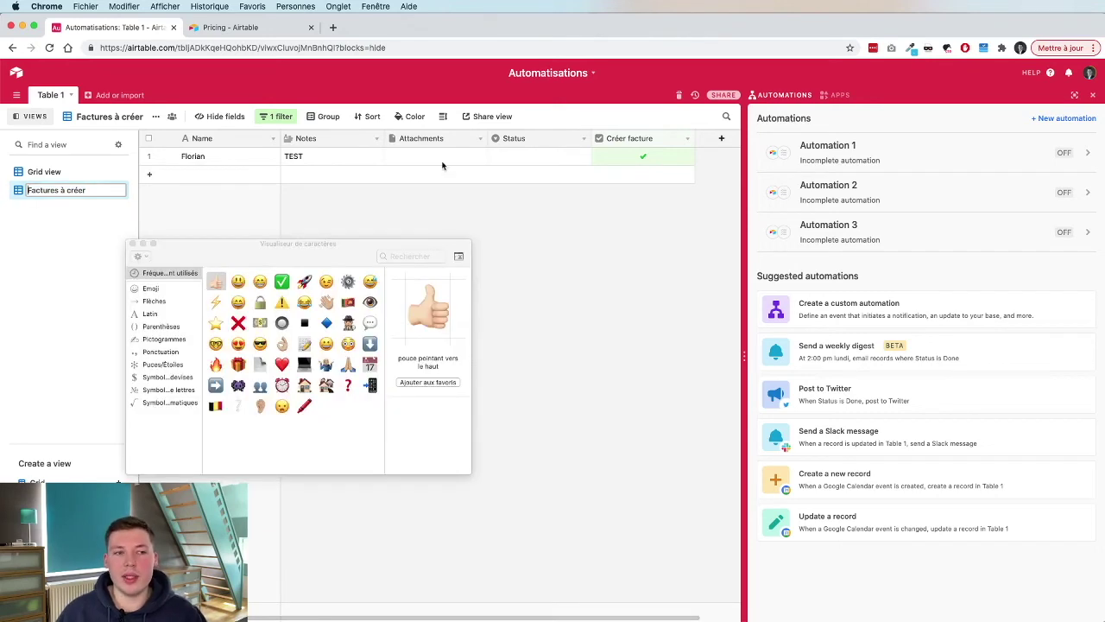
pyautogui.click(347, 283)
pyautogui.doubleClick(347, 283)
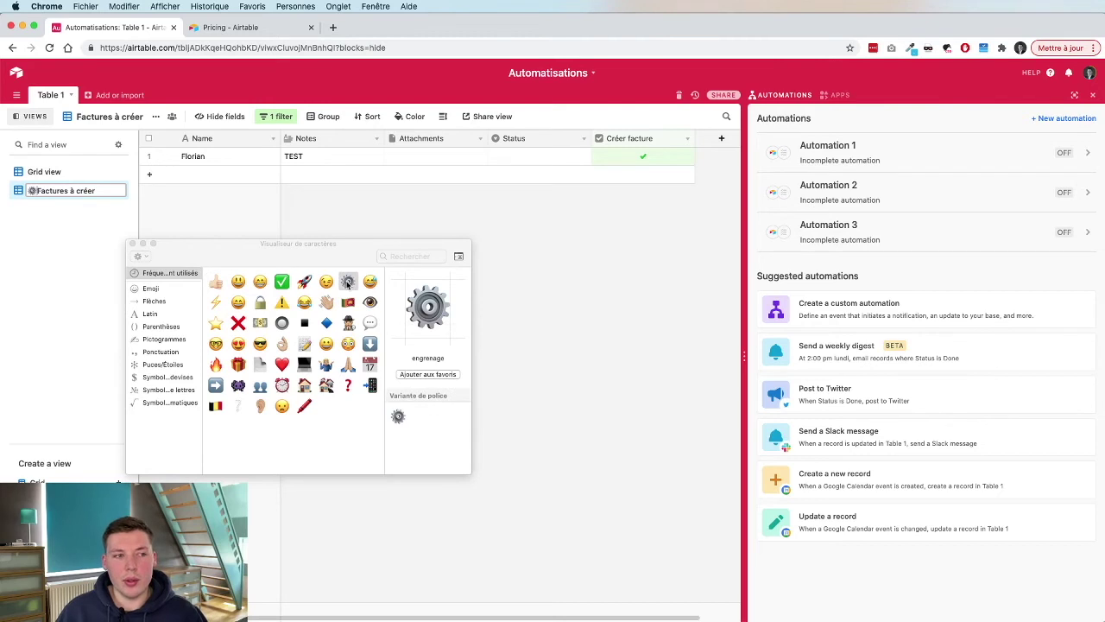
pyautogui.click(132, 244)
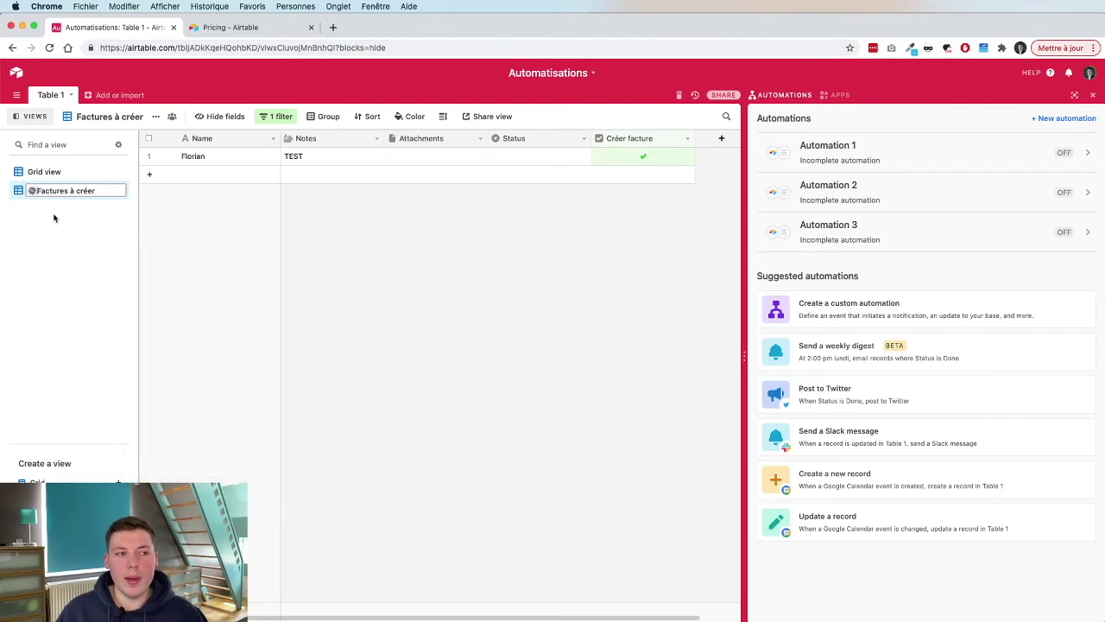
pyautogui.click(57, 219)
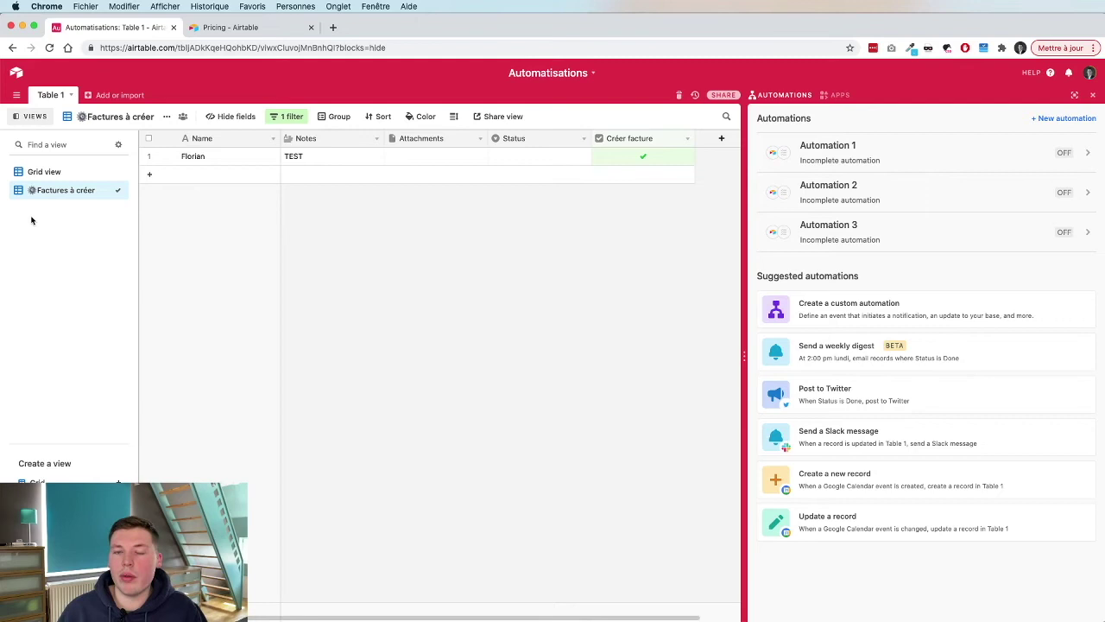
# Create a new automation with an At scheduled time trigger.
pyautogui.click(1047, 119)
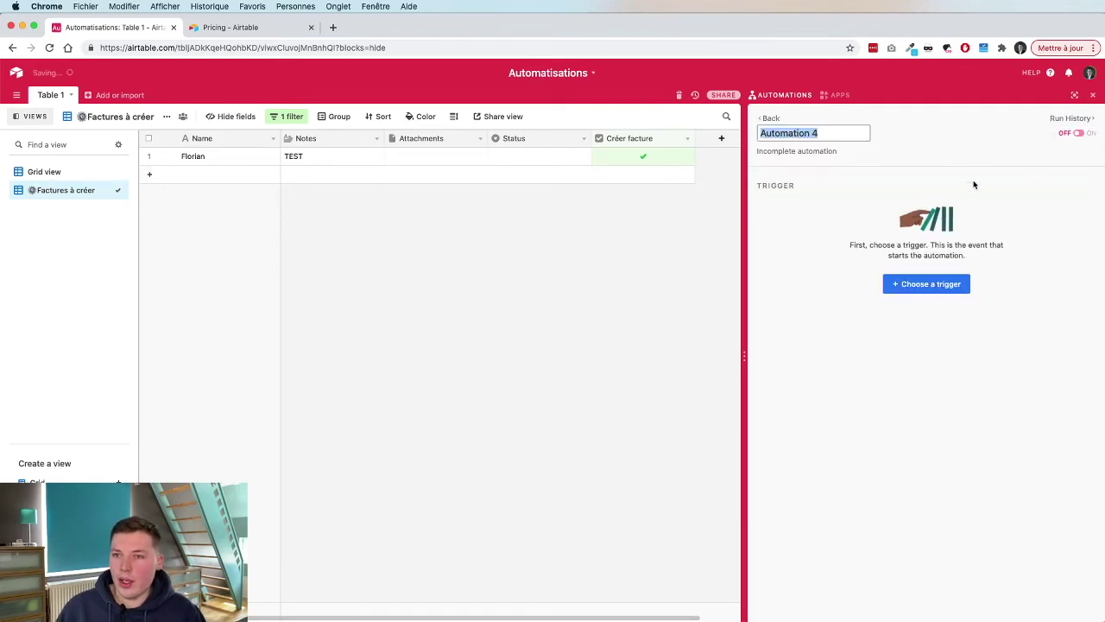
pyautogui.click(924, 284)
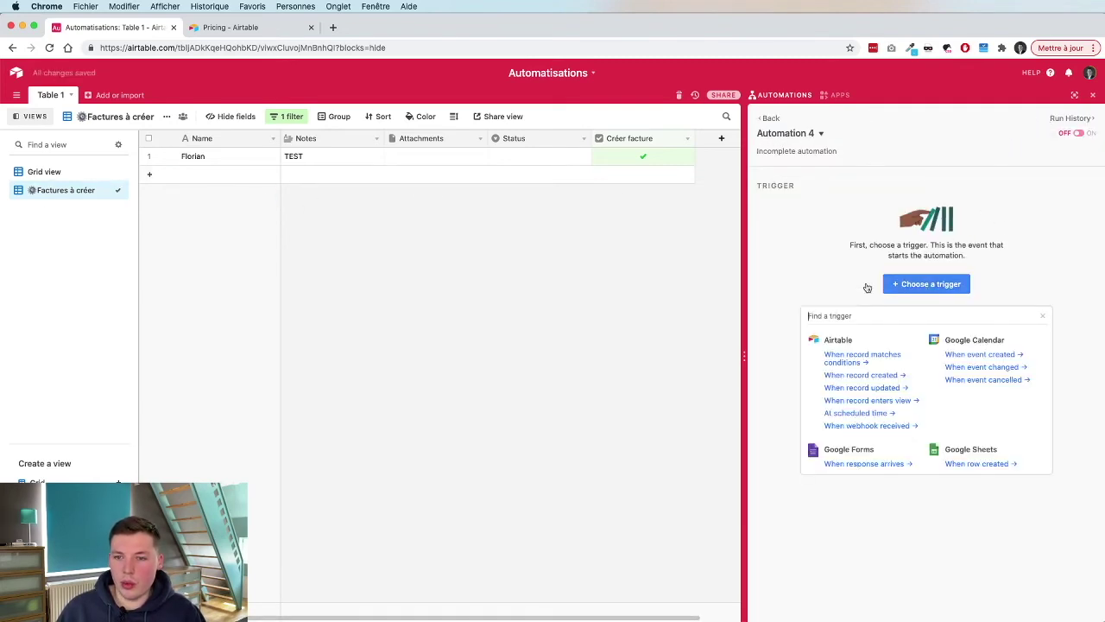
pyautogui.scroll(-1, 939, 379)
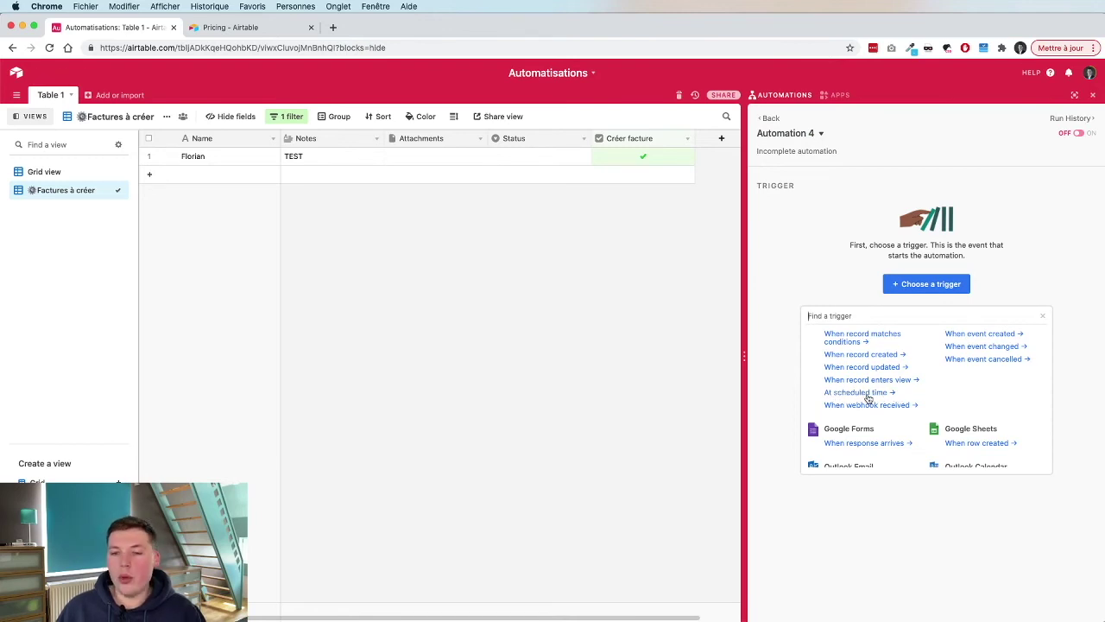
pyautogui.click(860, 392)
# Try the interval and weekly schedule options, setting a weekly run time of 7:15am.
pyautogui.click(846, 274)
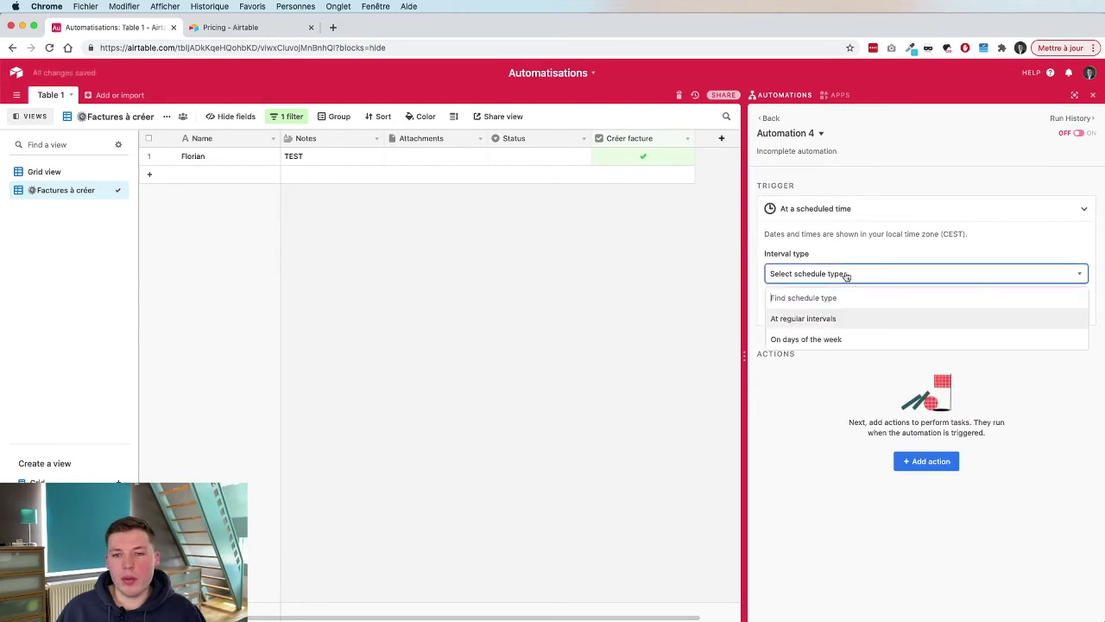
pyautogui.click(821, 319)
pyautogui.click(798, 347)
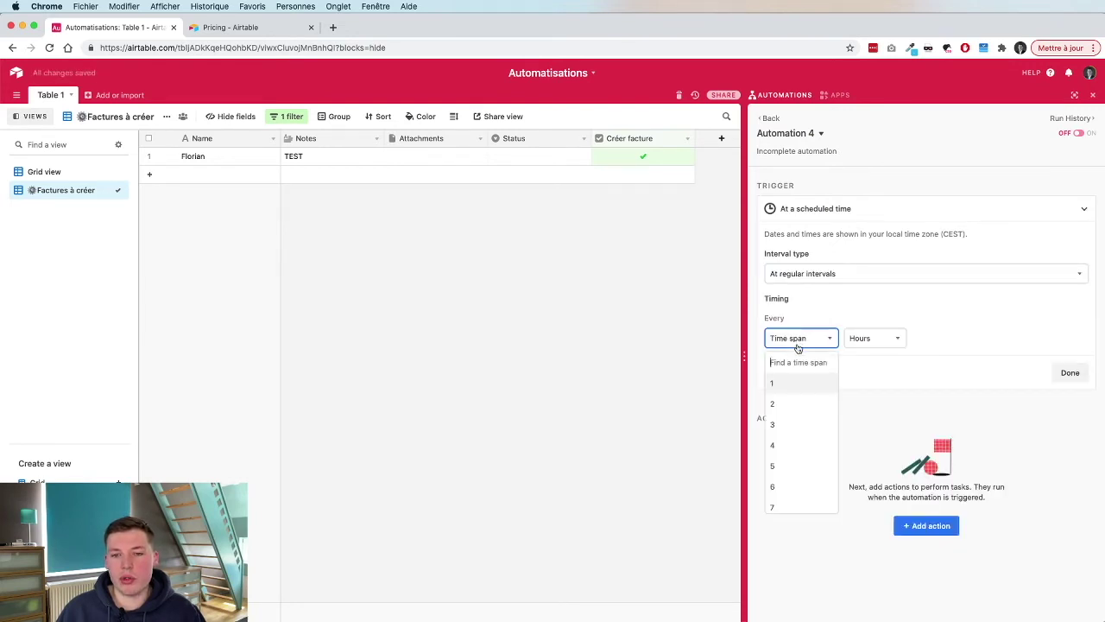
pyautogui.click(798, 403)
pyautogui.click(872, 337)
pyautogui.click(830, 274)
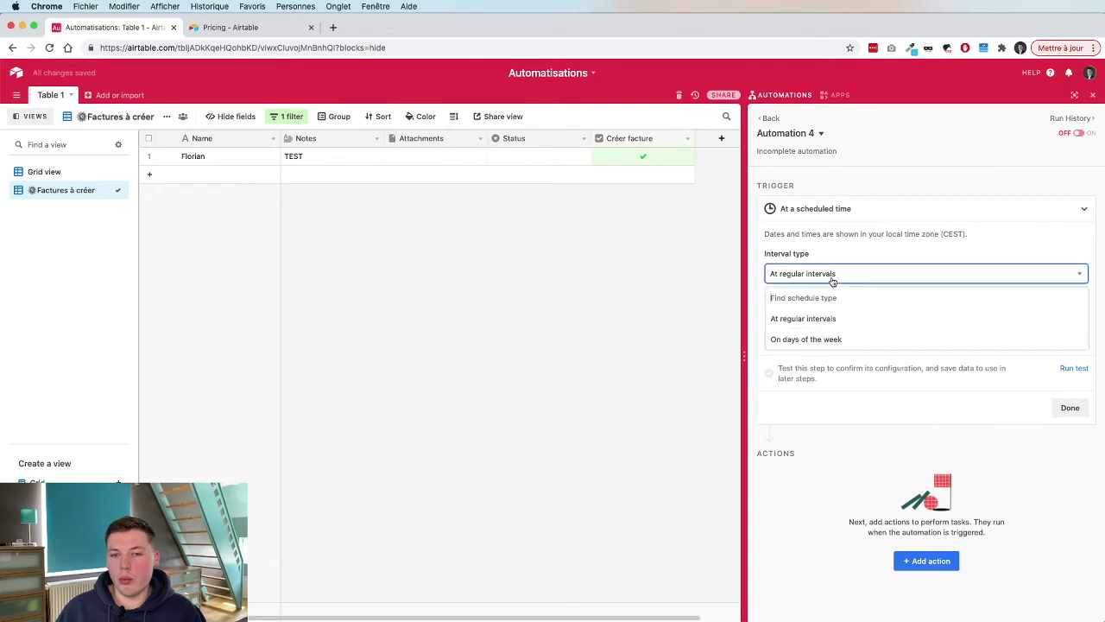
pyautogui.click(842, 338)
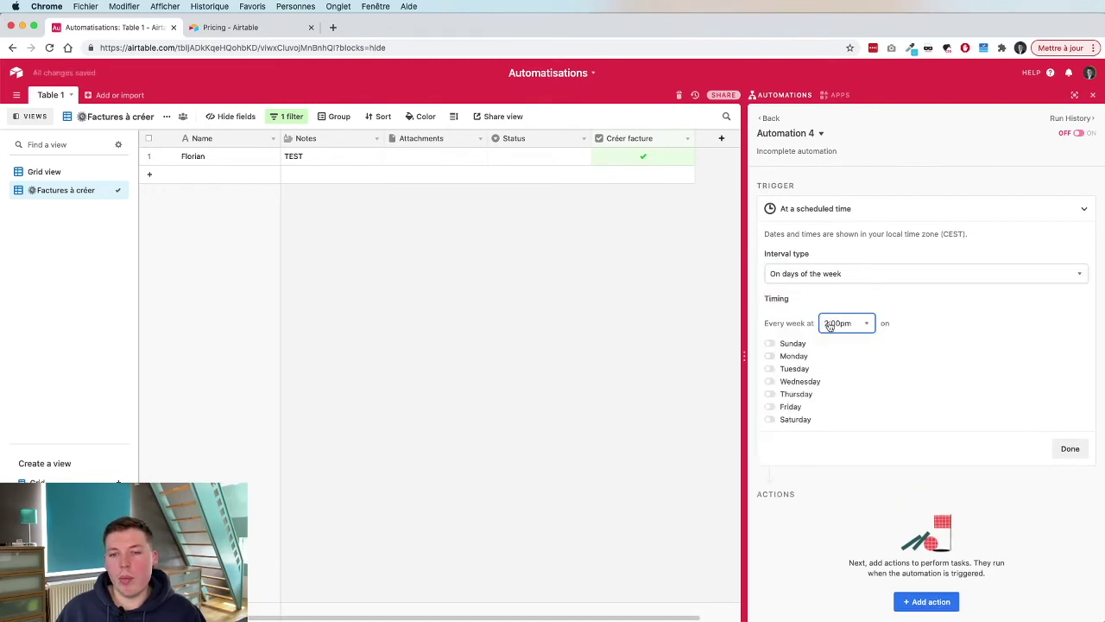
pyautogui.click(829, 324)
pyautogui.click(981, 338)
pyautogui.click(834, 332)
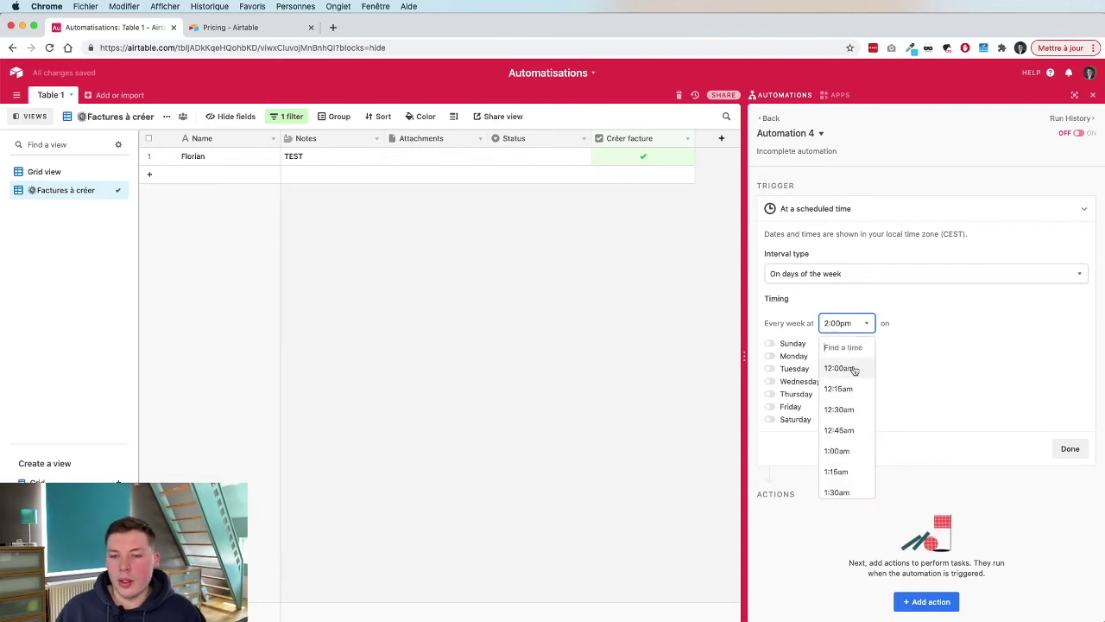
pyautogui.scroll(-10, 853, 370)
pyautogui.click(843, 424)
# Select Monday, Wednesday, Thursday, Friday and Saturday as weekly run days.
pyautogui.click(771, 343)
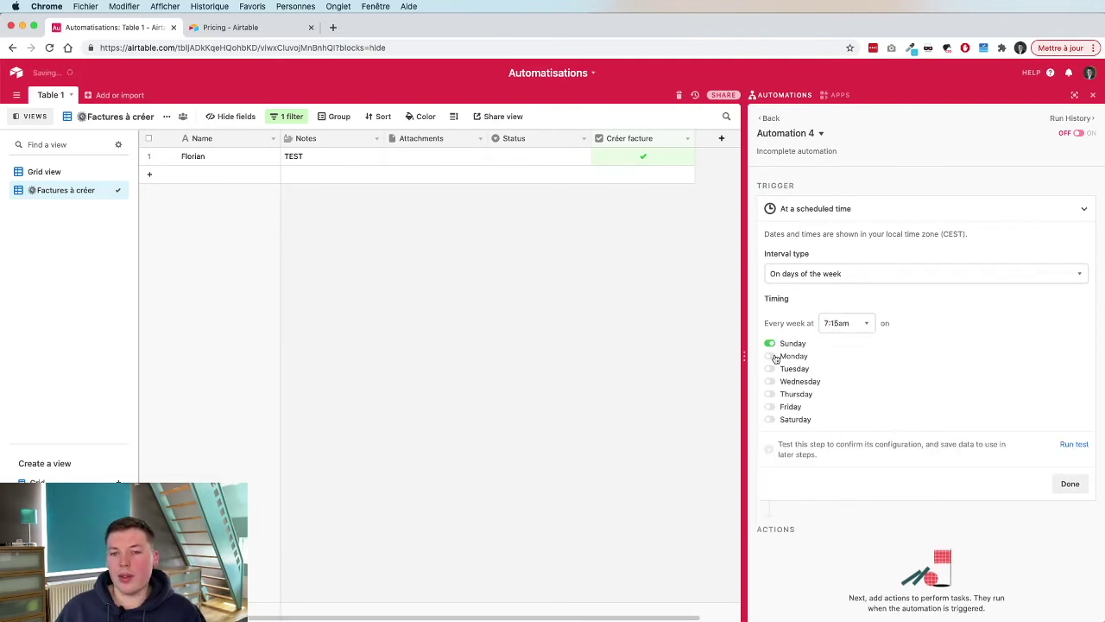
pyautogui.click(770, 343)
pyautogui.click(770, 355)
pyautogui.click(770, 381)
pyautogui.click(770, 405)
pyautogui.click(770, 419)
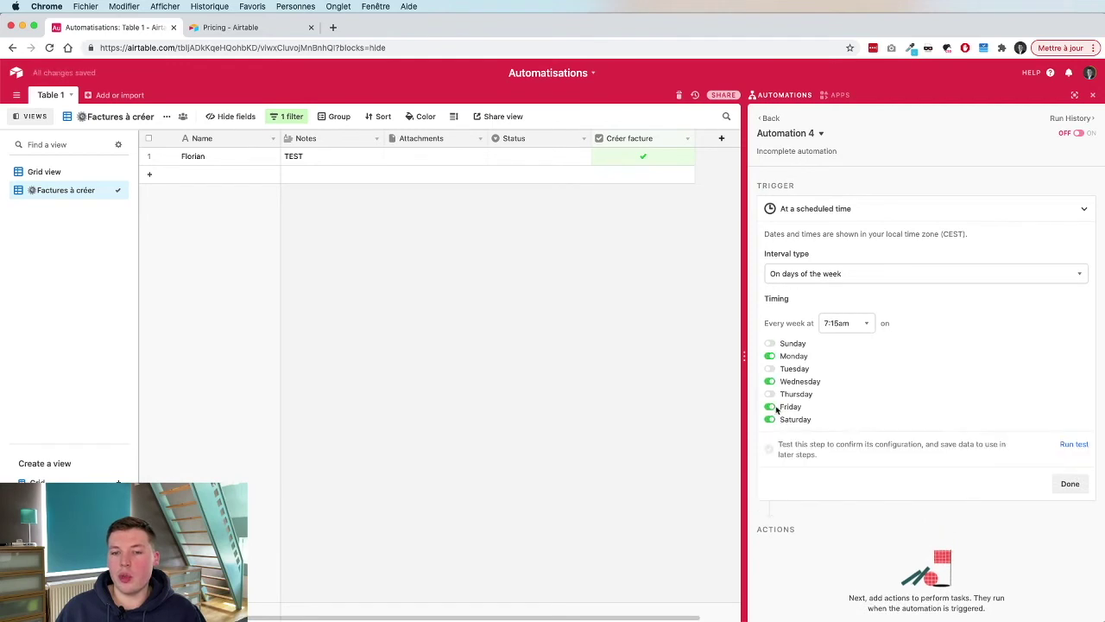
pyautogui.click(770, 393)
# Switch back to regular intervals, running every 1 hour.
pyautogui.click(791, 273)
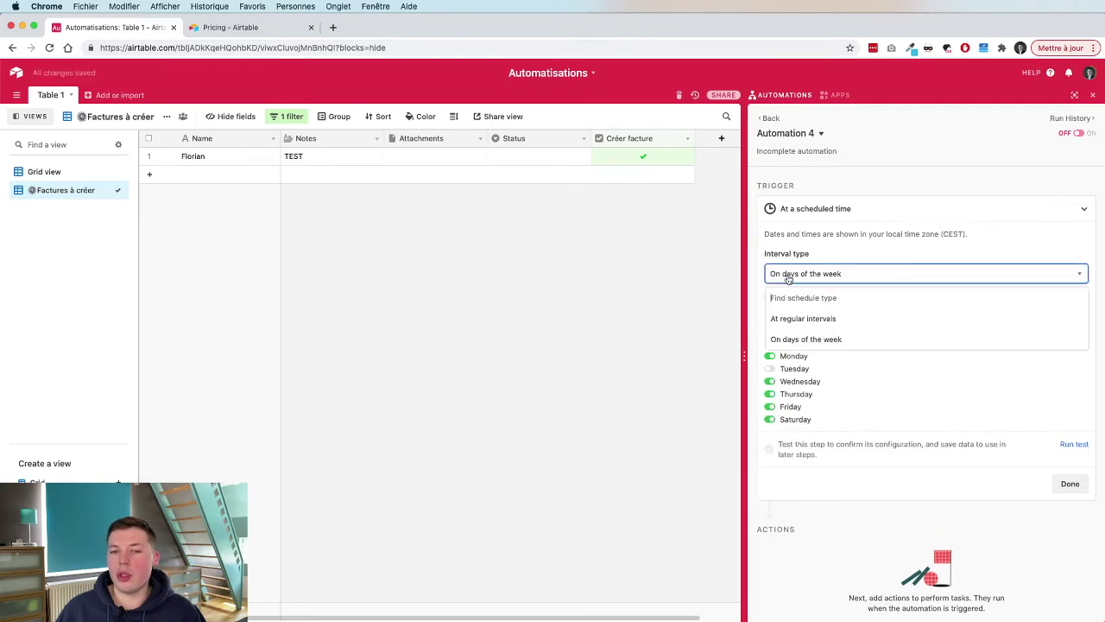
pyautogui.click(793, 321)
pyautogui.click(871, 338)
pyautogui.click(884, 386)
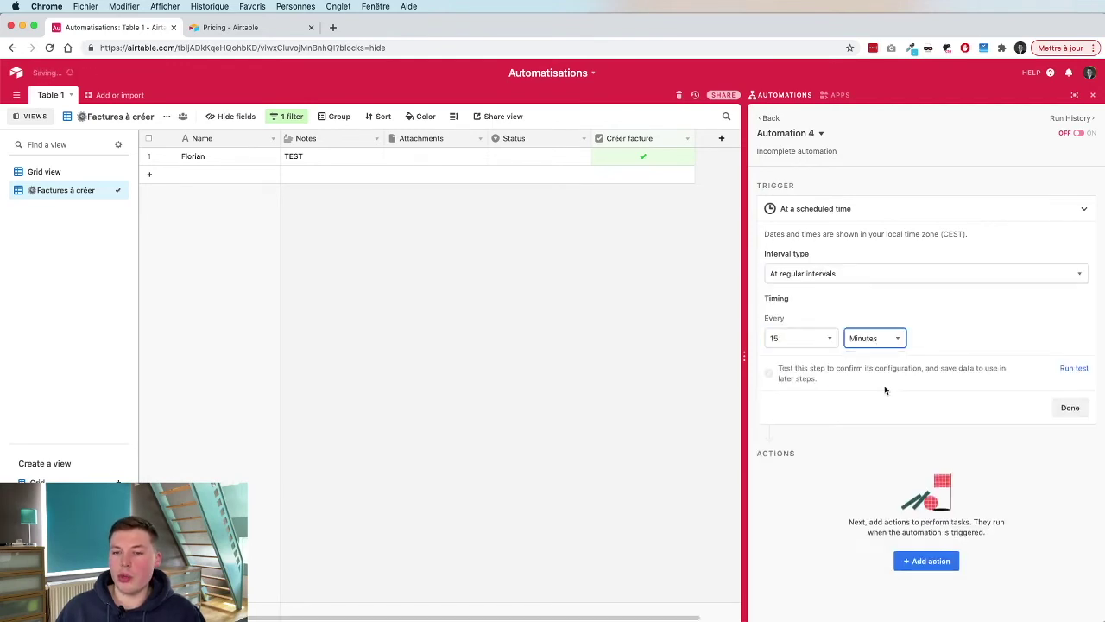
pyautogui.click(872, 338)
pyautogui.click(860, 403)
pyautogui.click(820, 338)
pyautogui.click(998, 297)
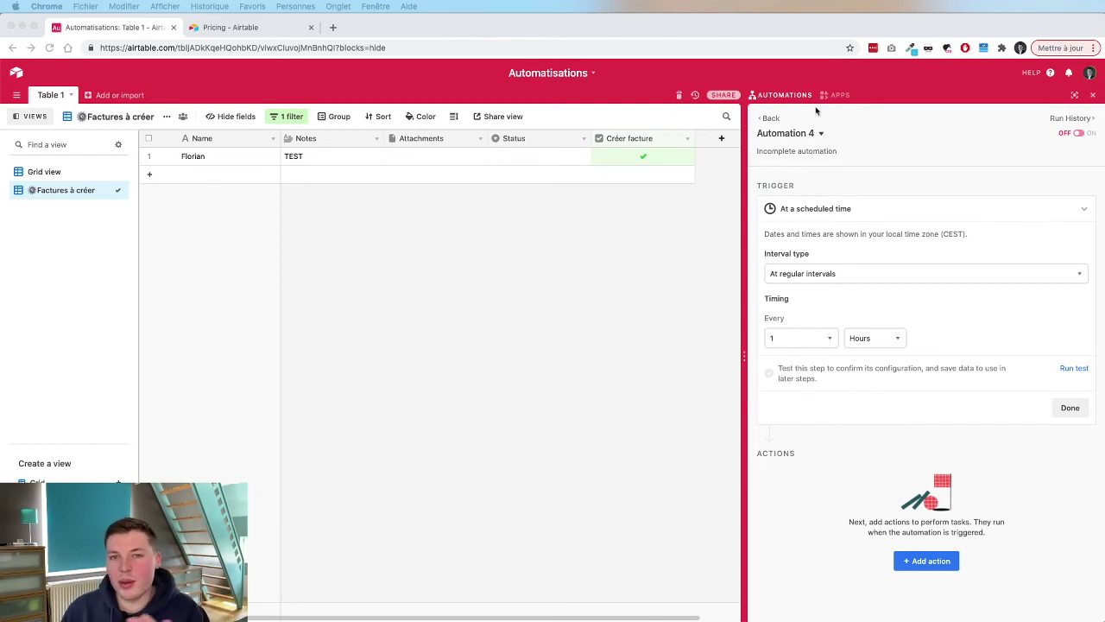
# Leave Automation 4 and create a new Automation 5 with its trigger list showing.
pyautogui.click(768, 117)
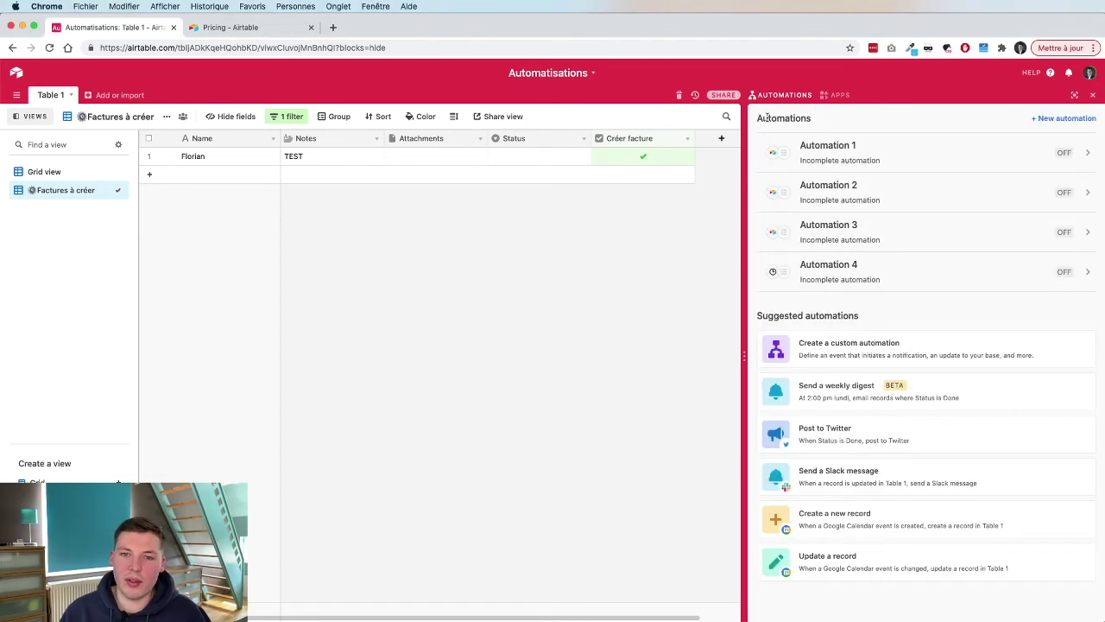
pyautogui.click(1060, 118)
pyautogui.click(926, 284)
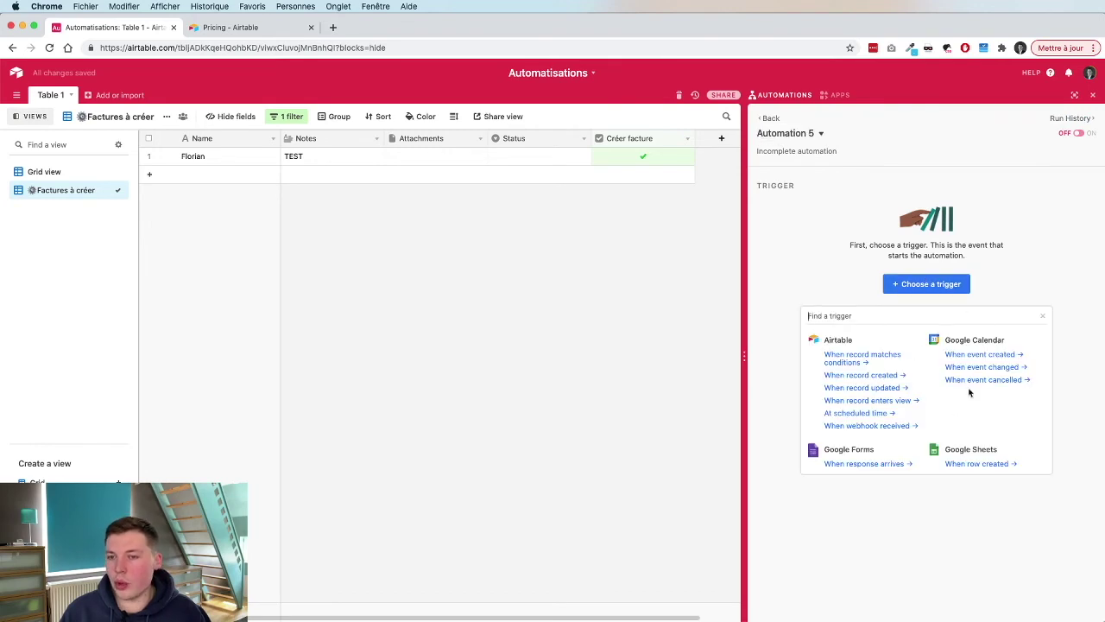
# Browse the Airtable, Google and Outlook trigger choices for Automation 5.
pyautogui.scroll(-3, 979, 365)
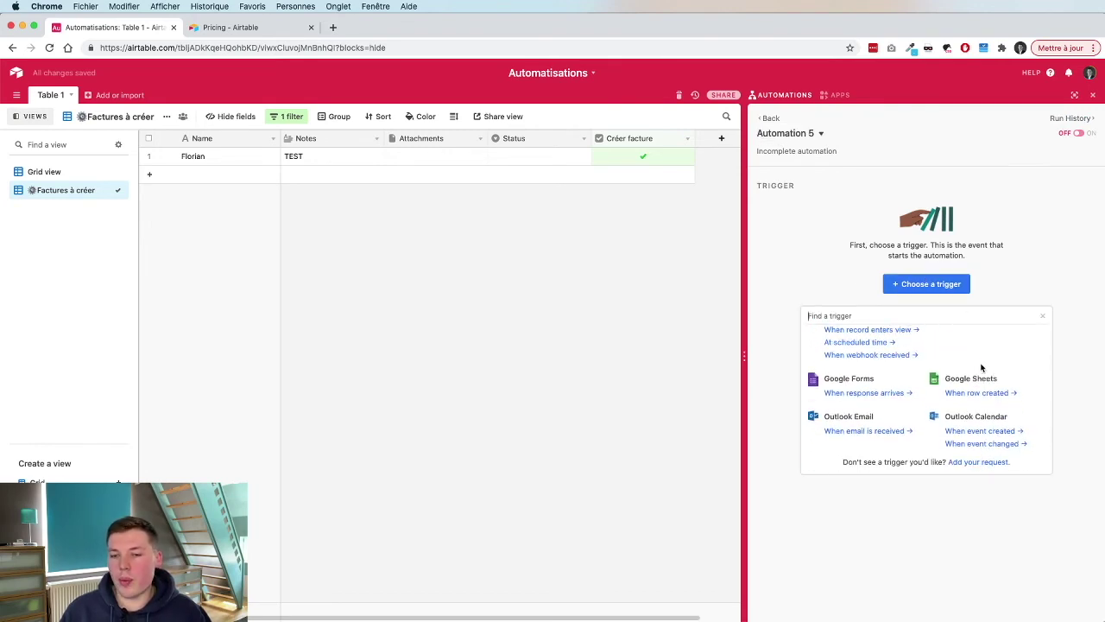
pyautogui.scroll(3, 903, 418)
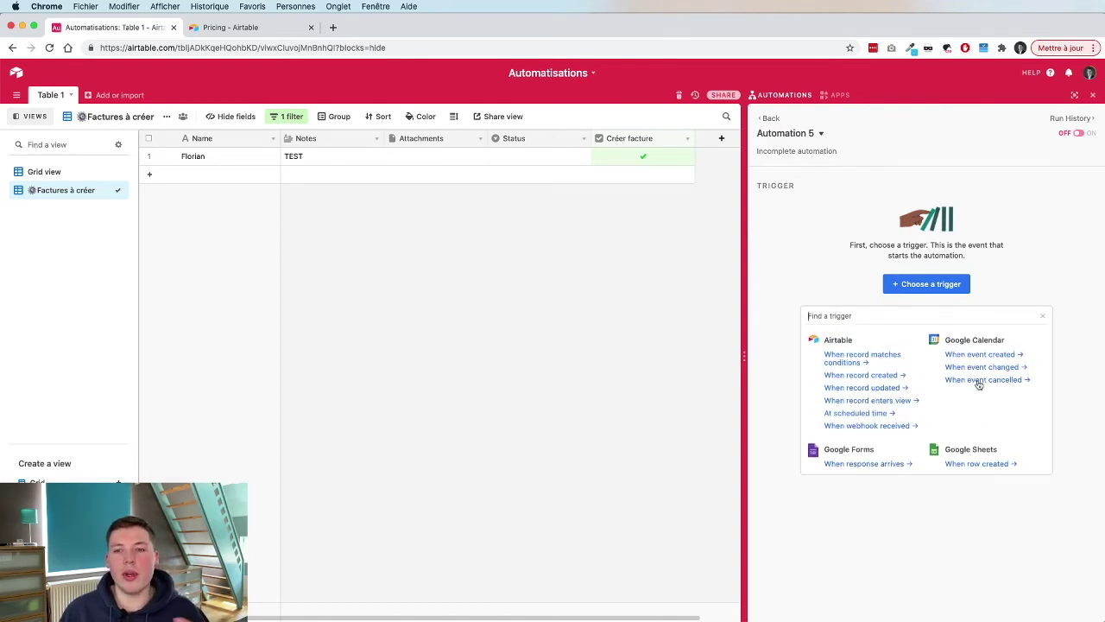
pyautogui.scroll(-3, 978, 385)
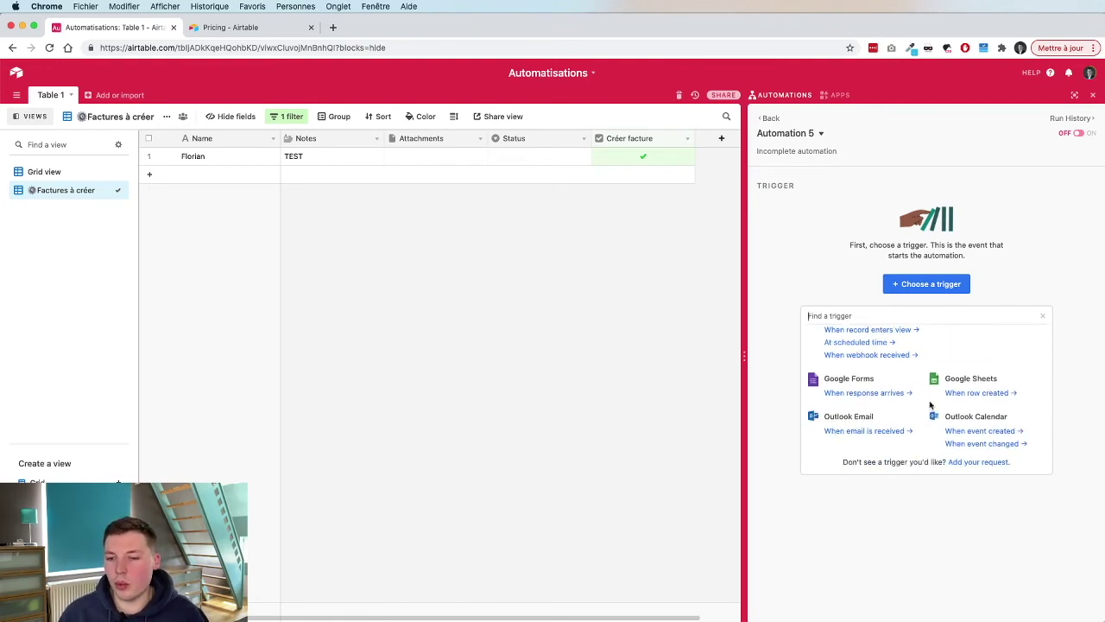
pyautogui.scroll(2, 930, 405)
pyautogui.scroll(-2, 967, 407)
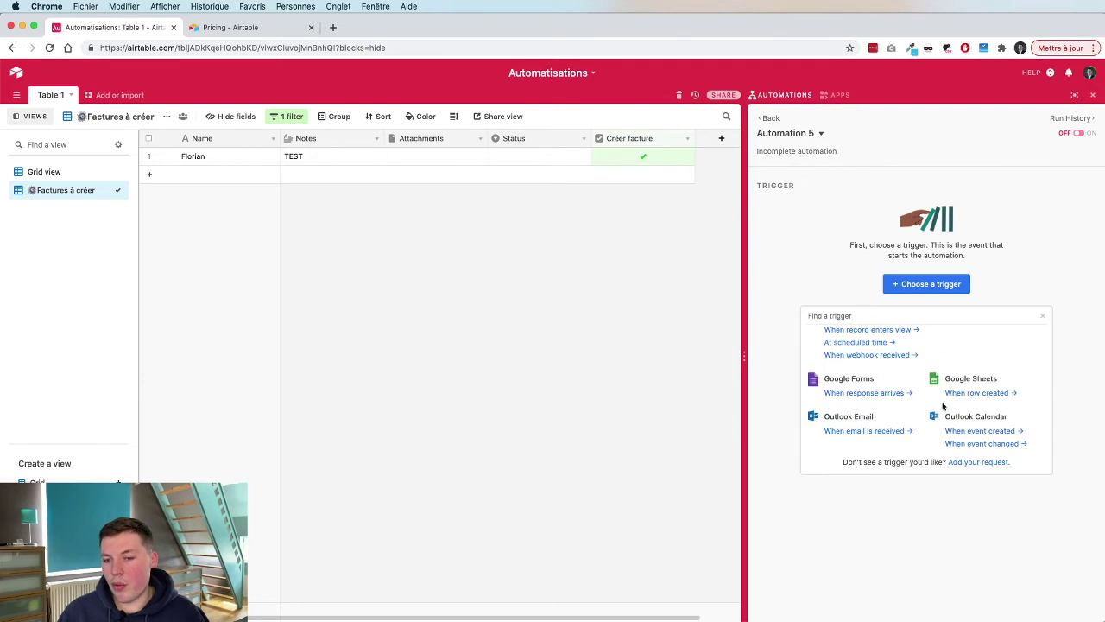
pyautogui.scroll(3, 938, 374)
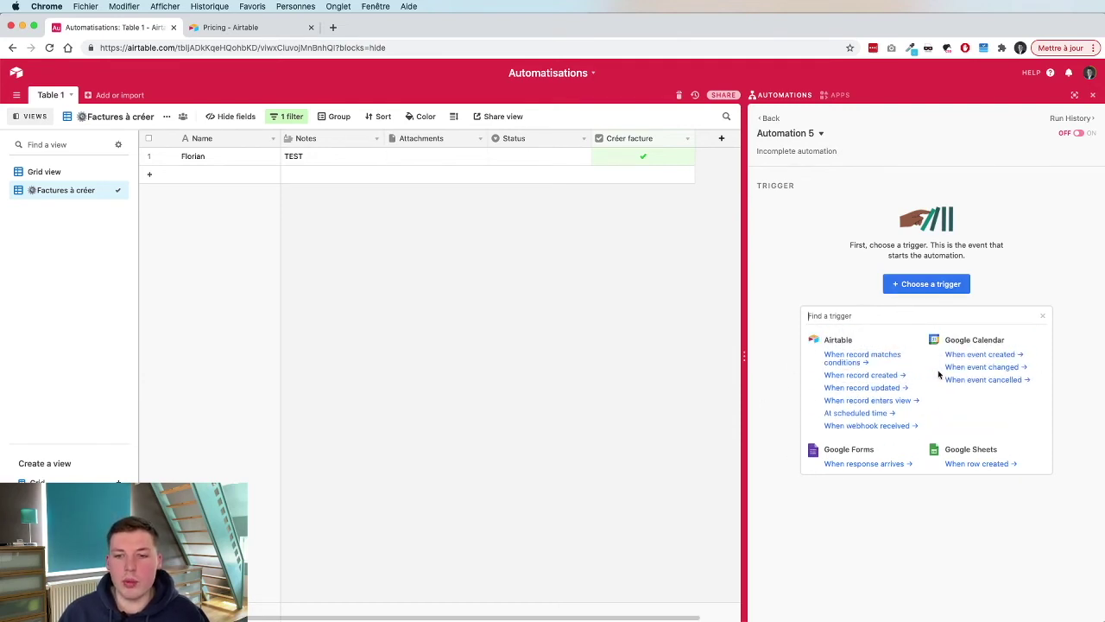
pyautogui.click(855, 277)
pyautogui.click(895, 282)
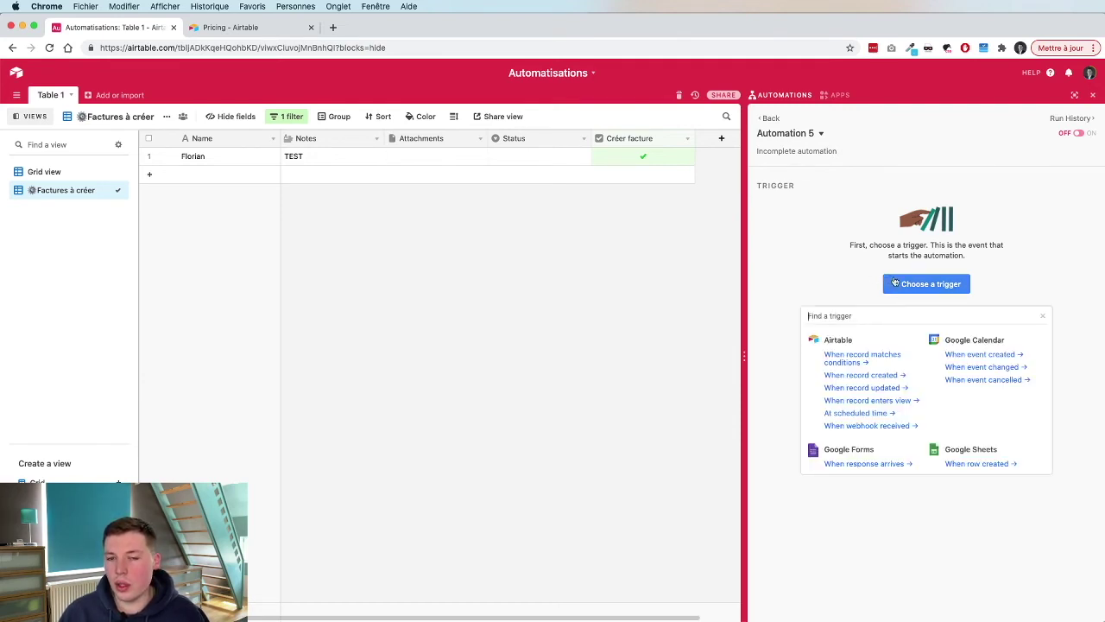
pyautogui.click(882, 270)
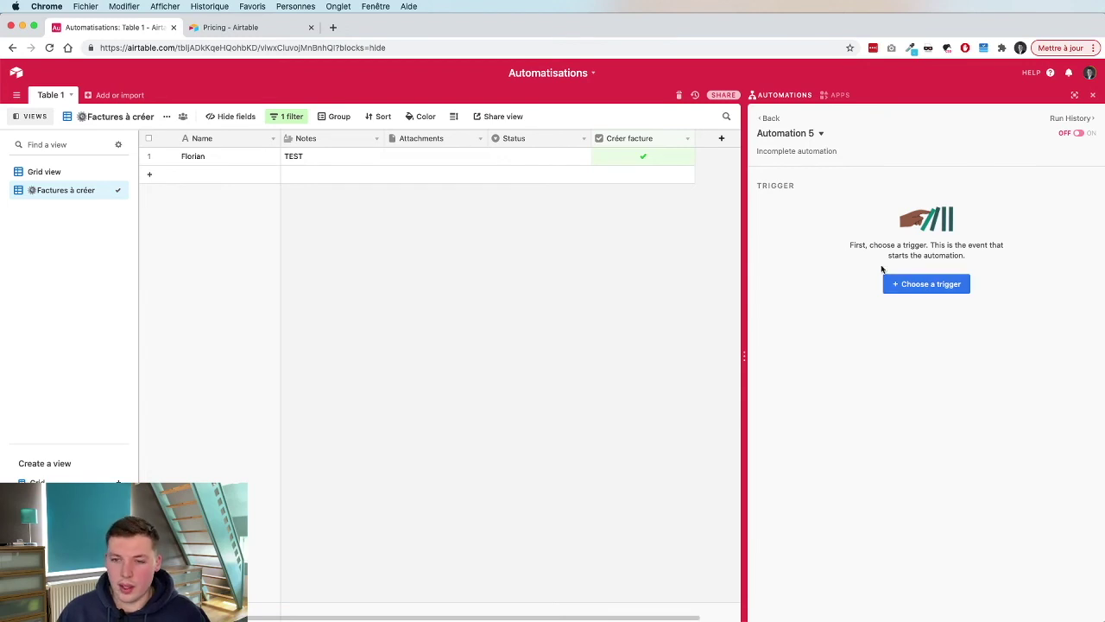
pyautogui.click(900, 283)
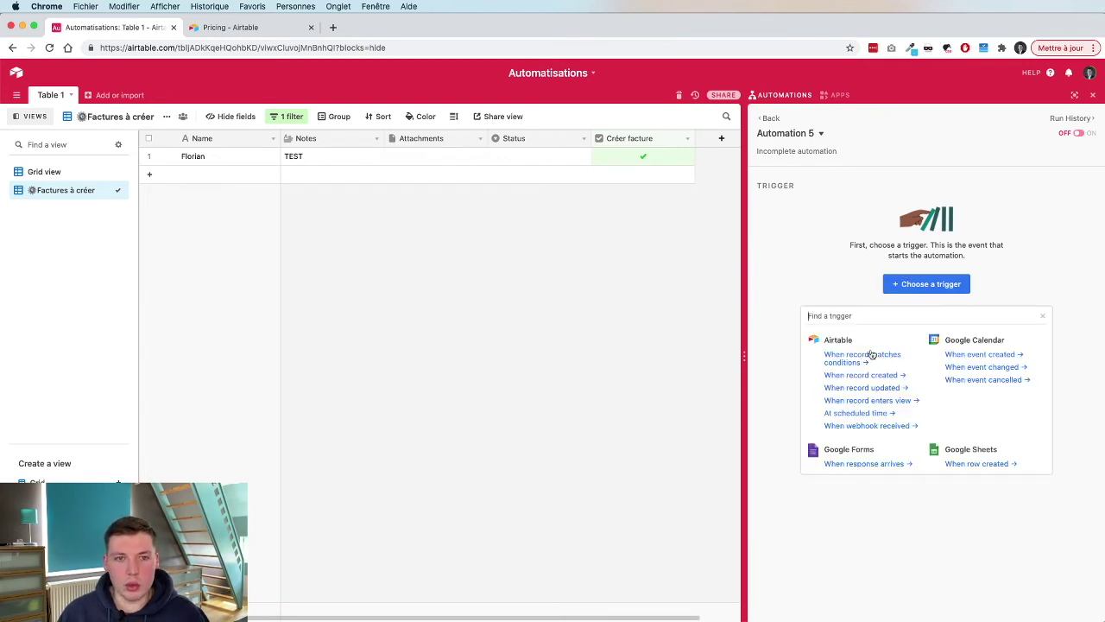
# Set the trigger to a Table 1 record entering the Factures à créer view.
pyautogui.click(881, 400)
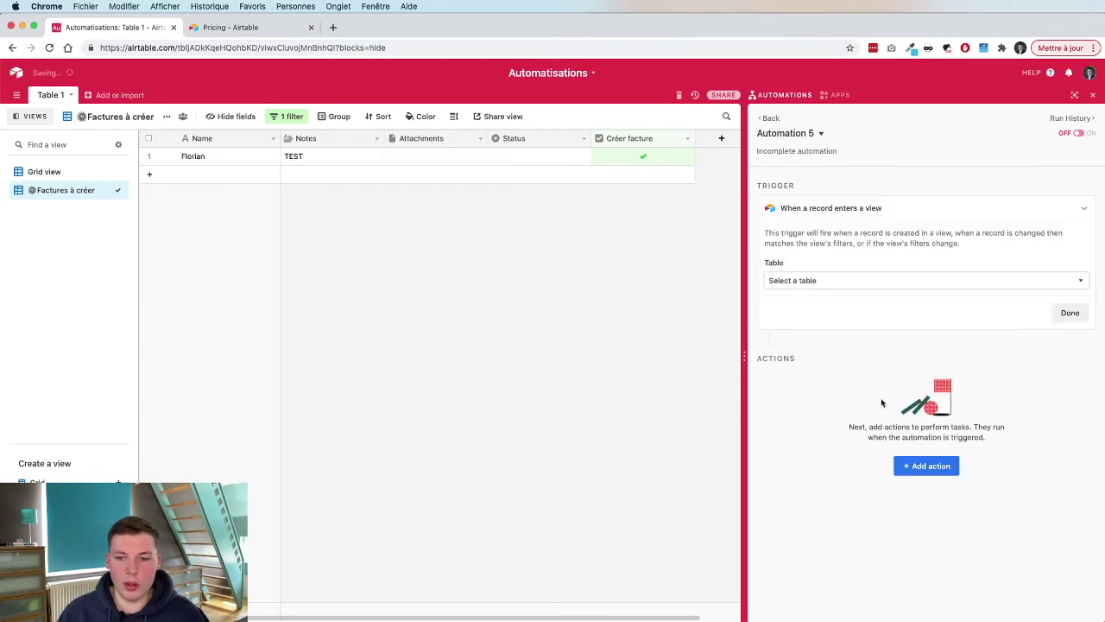
pyautogui.click(905, 280)
pyautogui.click(863, 315)
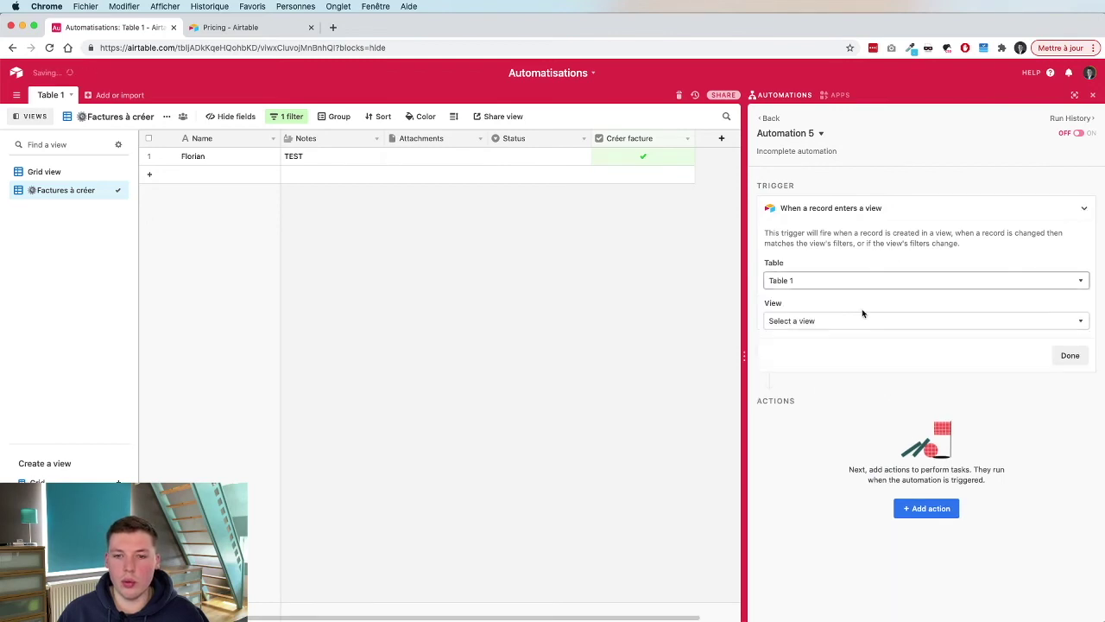
pyautogui.click(826, 320)
pyautogui.click(846, 377)
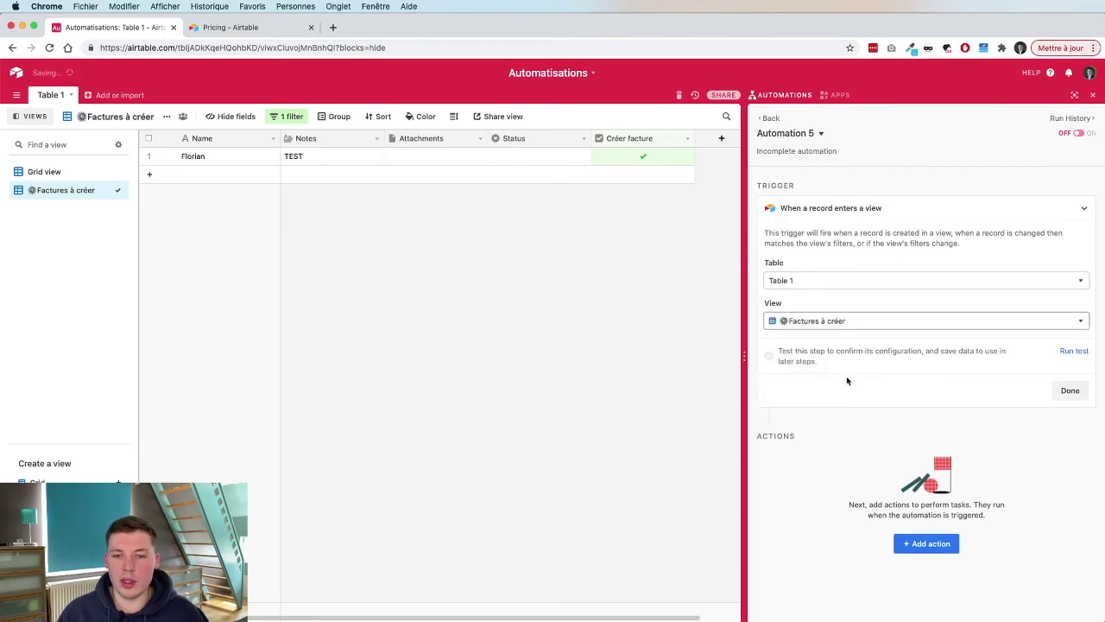
# Test the trigger successfully, collapse it, and list the available actions.
pyautogui.click(1073, 350)
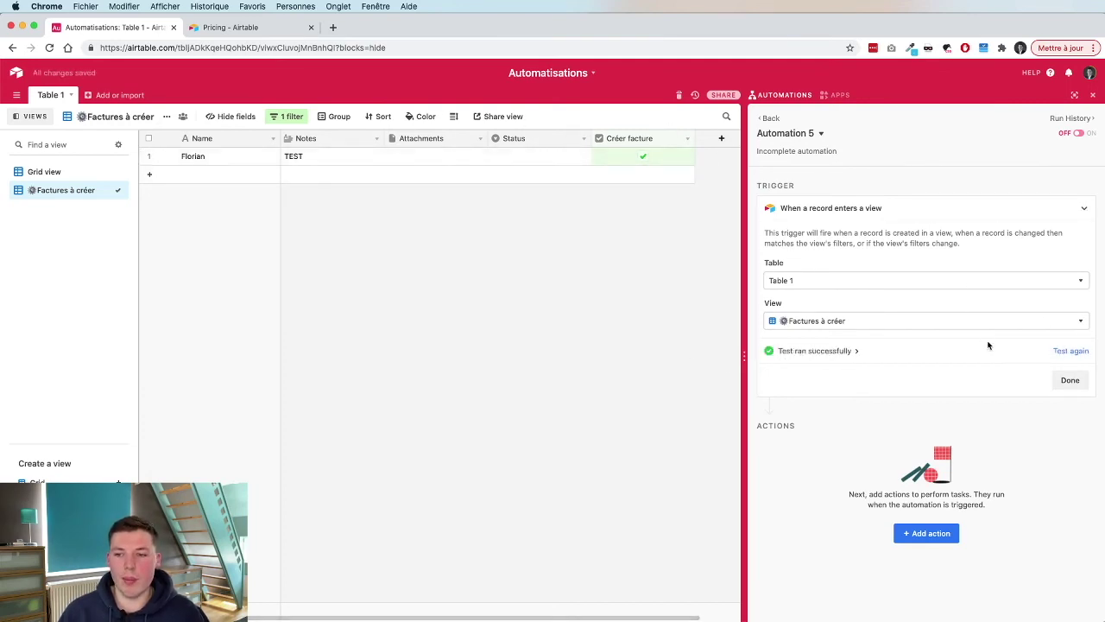
pyautogui.click(1069, 380)
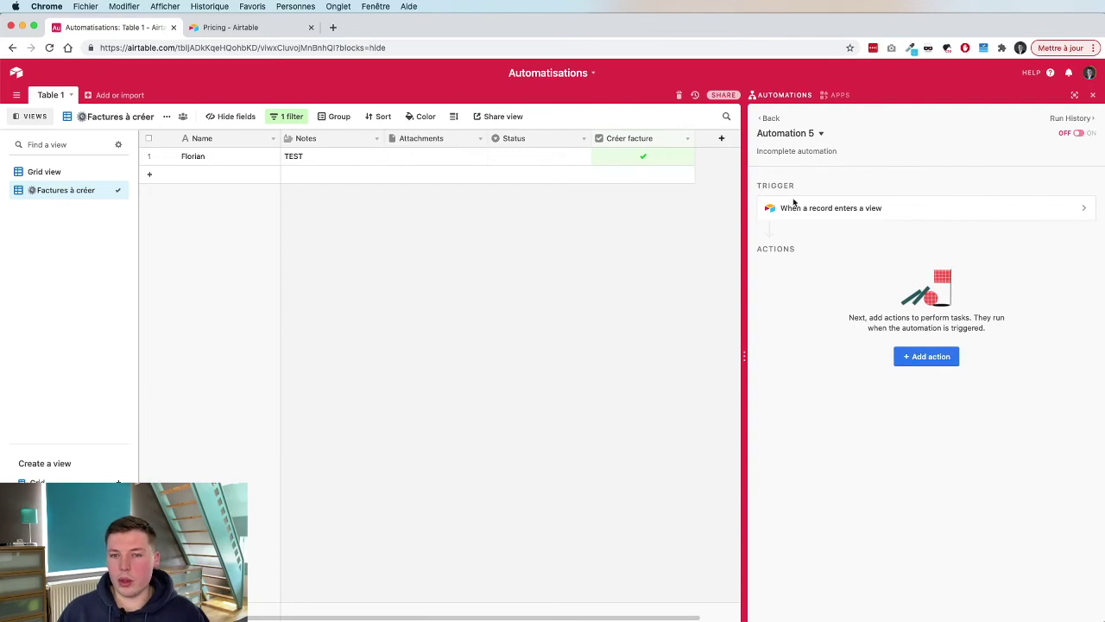
pyautogui.click(930, 356)
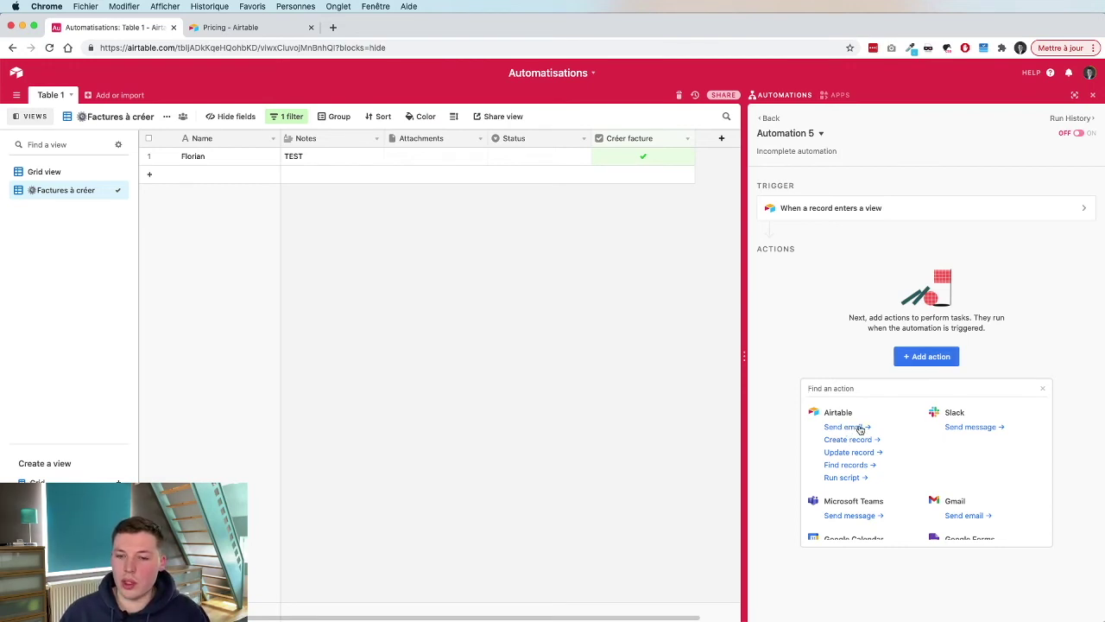
# Add a Send an email action and enter the recipient's email address.
pyautogui.click(846, 426)
pyautogui.click(820, 376)
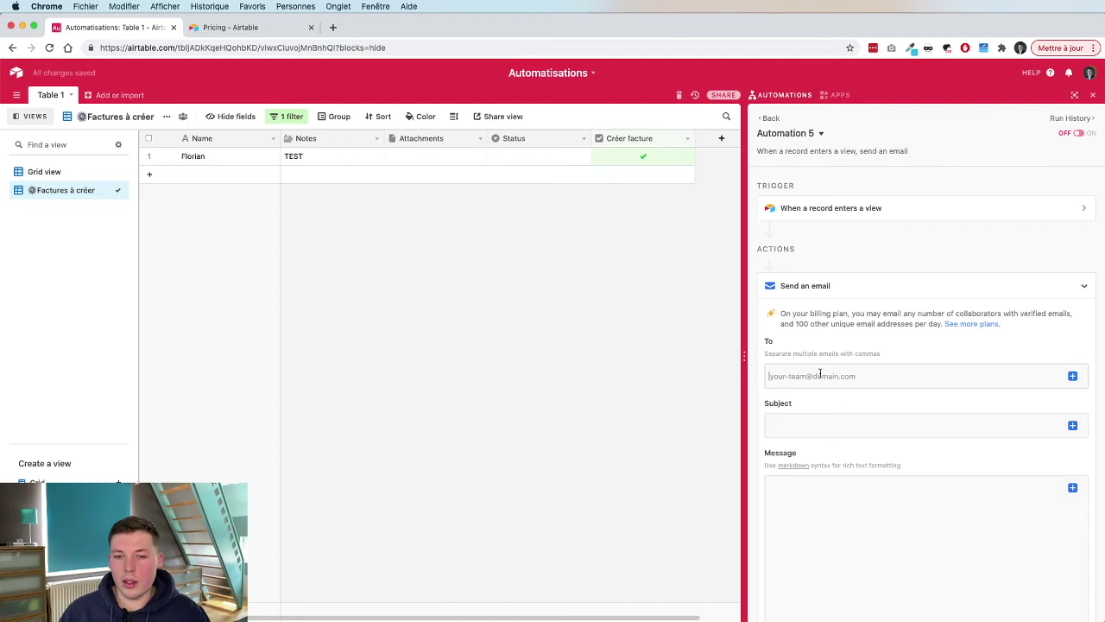
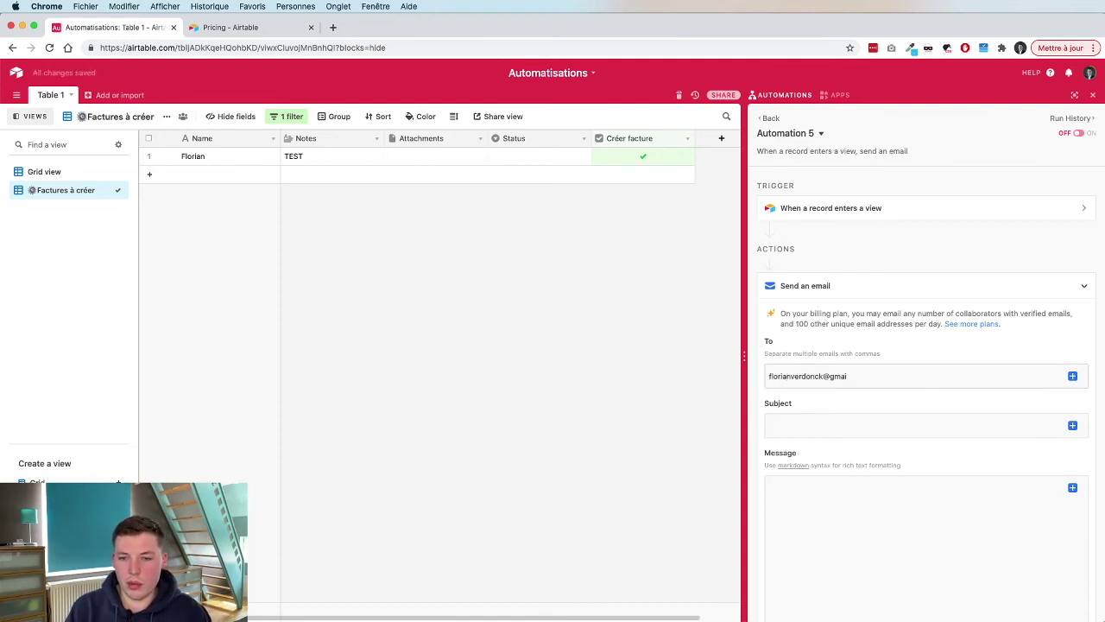
pyautogui.press('Tab')
pyautogui.press('Tab')
# Set the subject to 'Nouvelle facture' and begin the greeting message.
pyautogui.write('No')
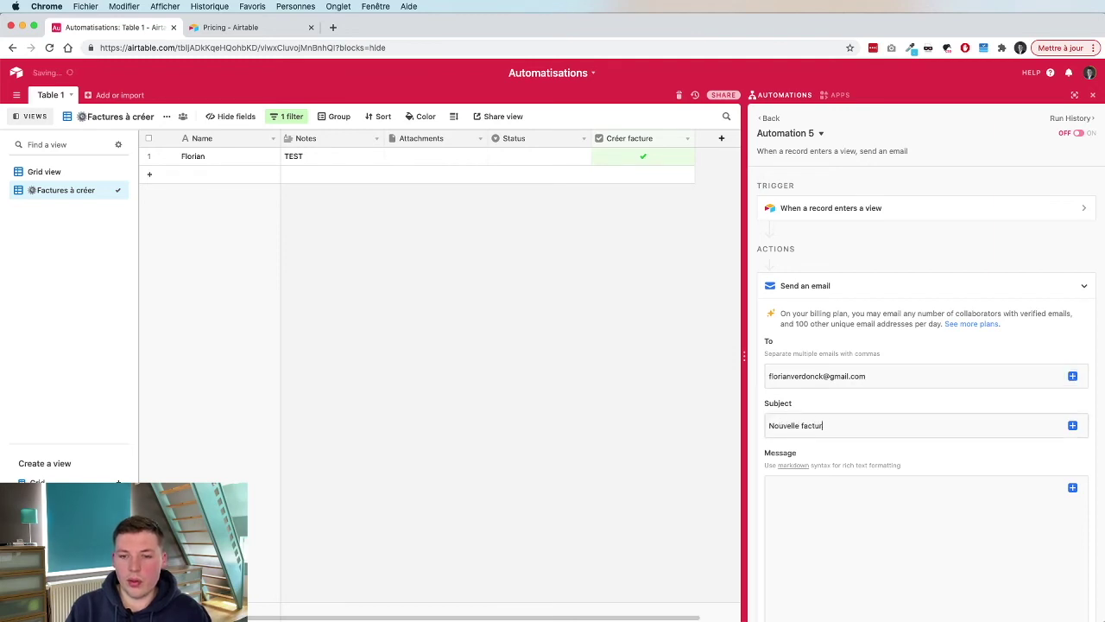
pyautogui.click(873, 516)
pyautogui.scroll(-2, 873, 516)
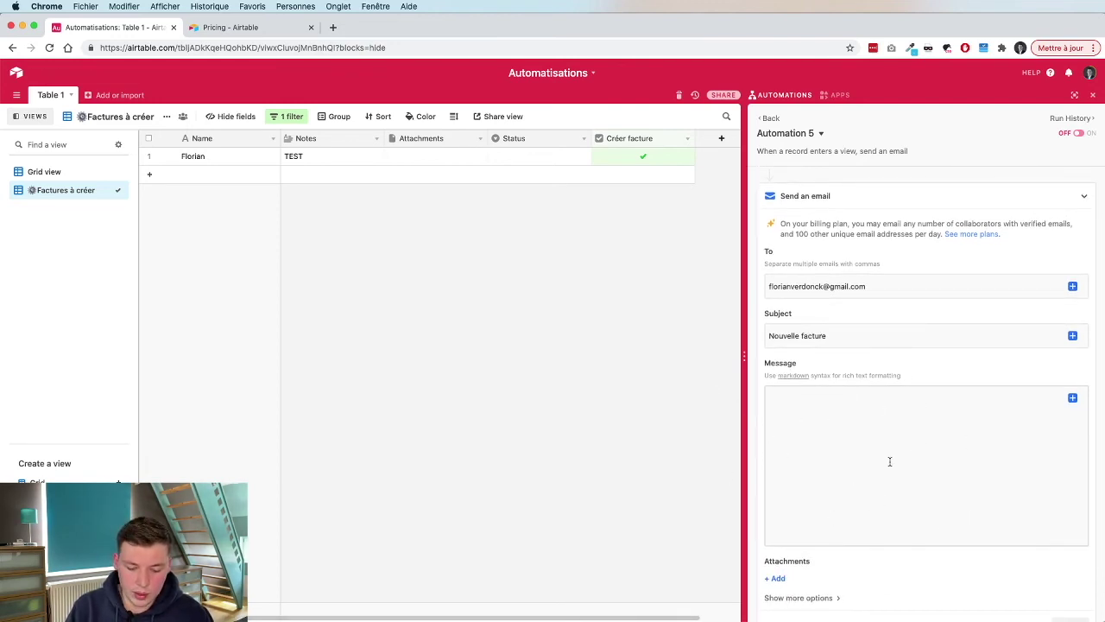
pyautogui.write('Bonjour Flo')
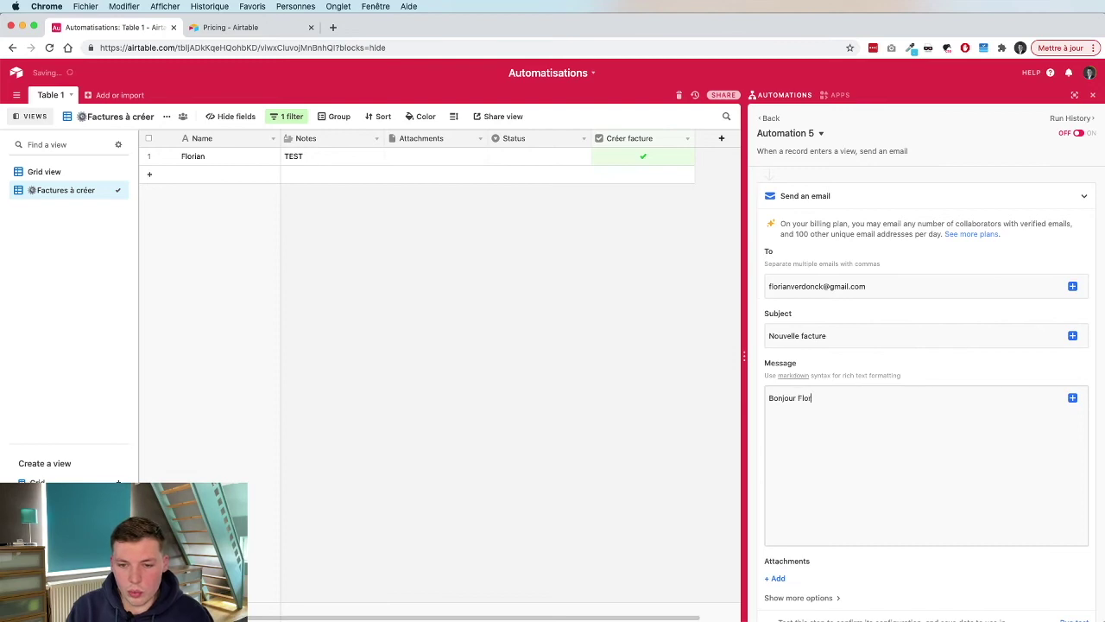
pyautogui.write("lle facture vient d'être établie.")
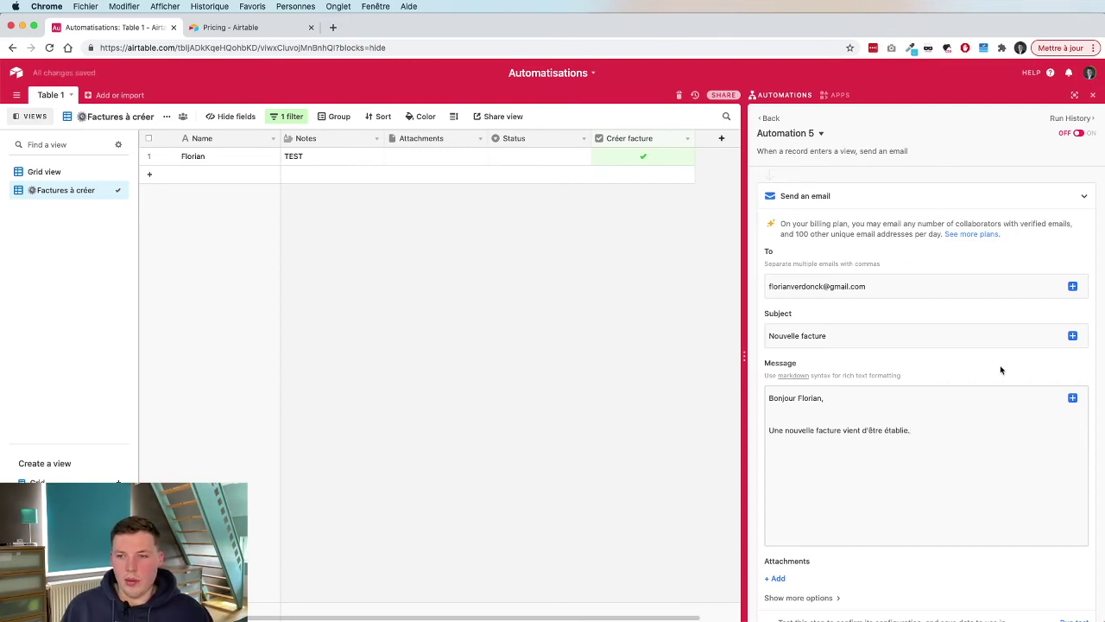
pyautogui.click(1072, 398)
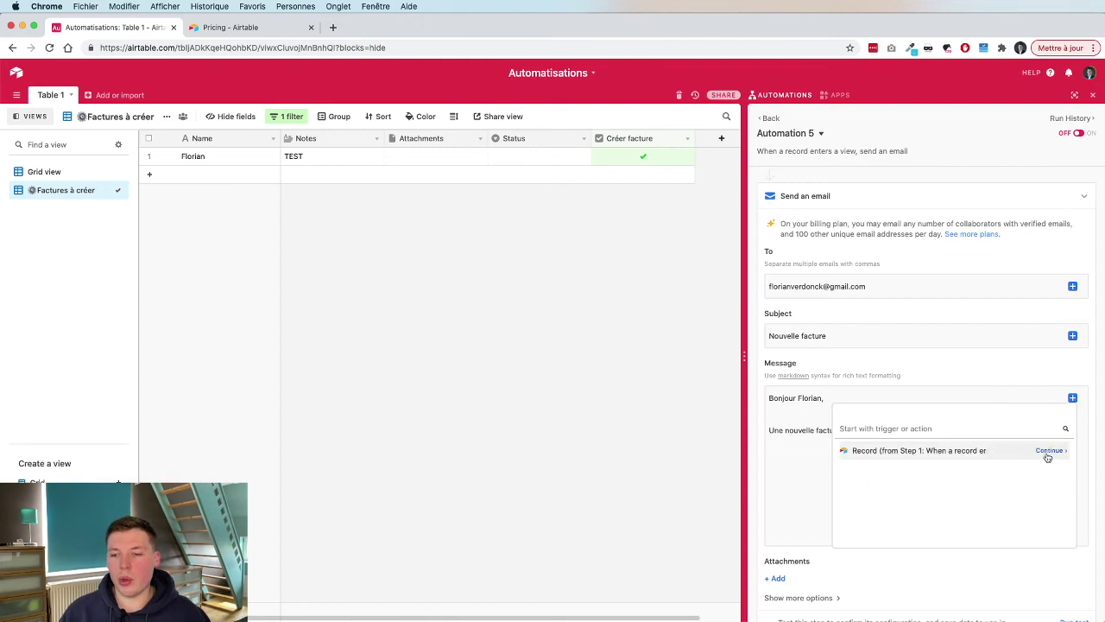
# Insert the Step 1 record's Notes field into the message, labelled 'Notes :'.
pyautogui.click(1047, 457)
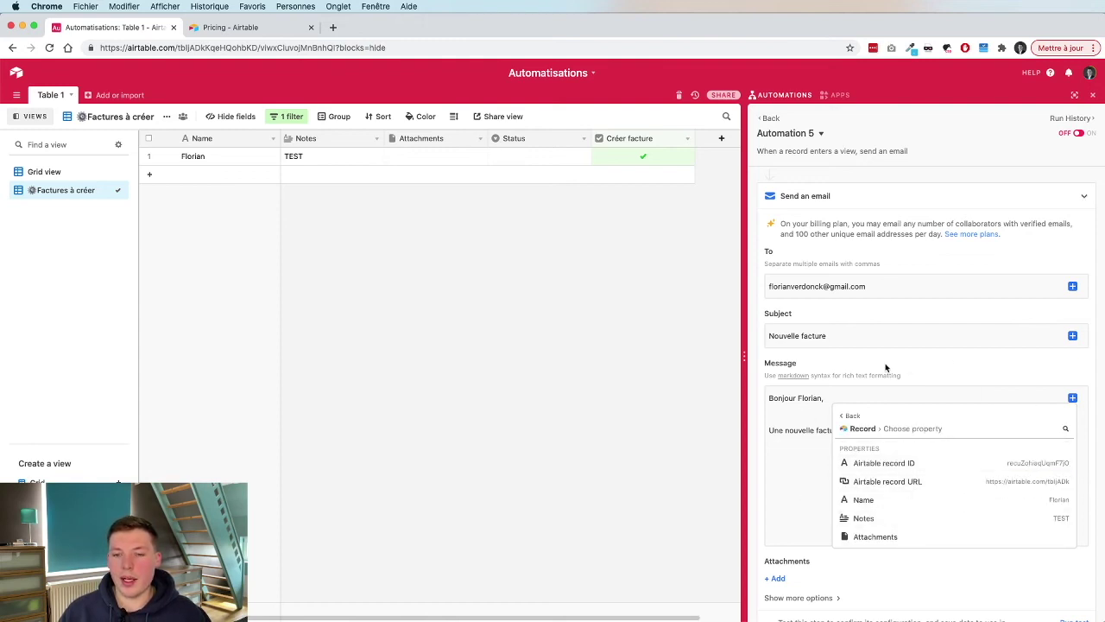
pyautogui.scroll(-3, 960, 488)
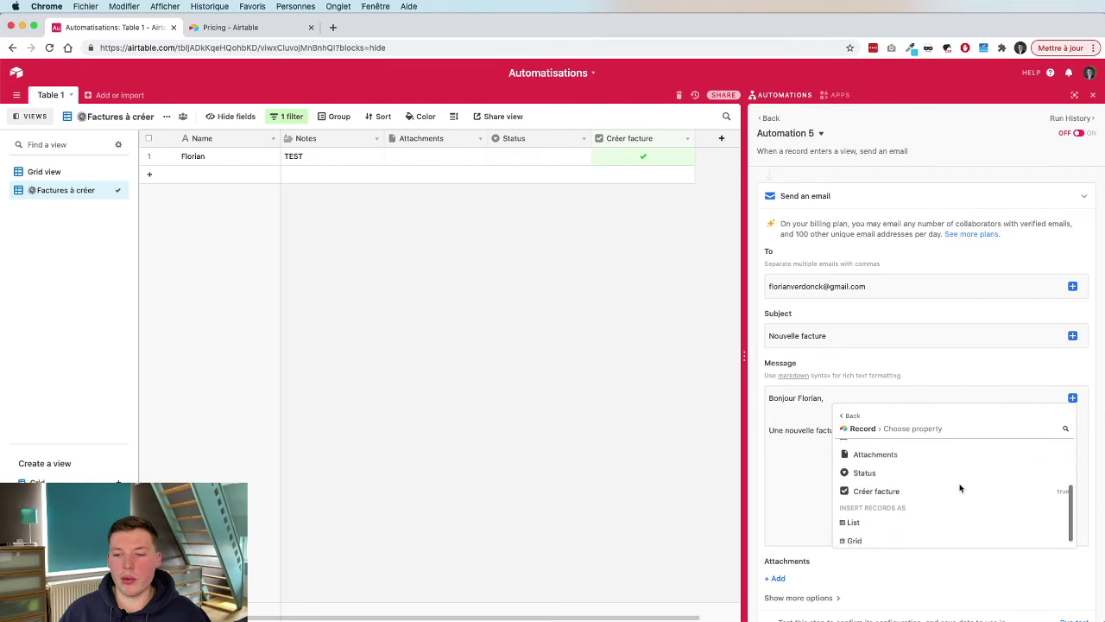
pyautogui.scroll(2, 903, 484)
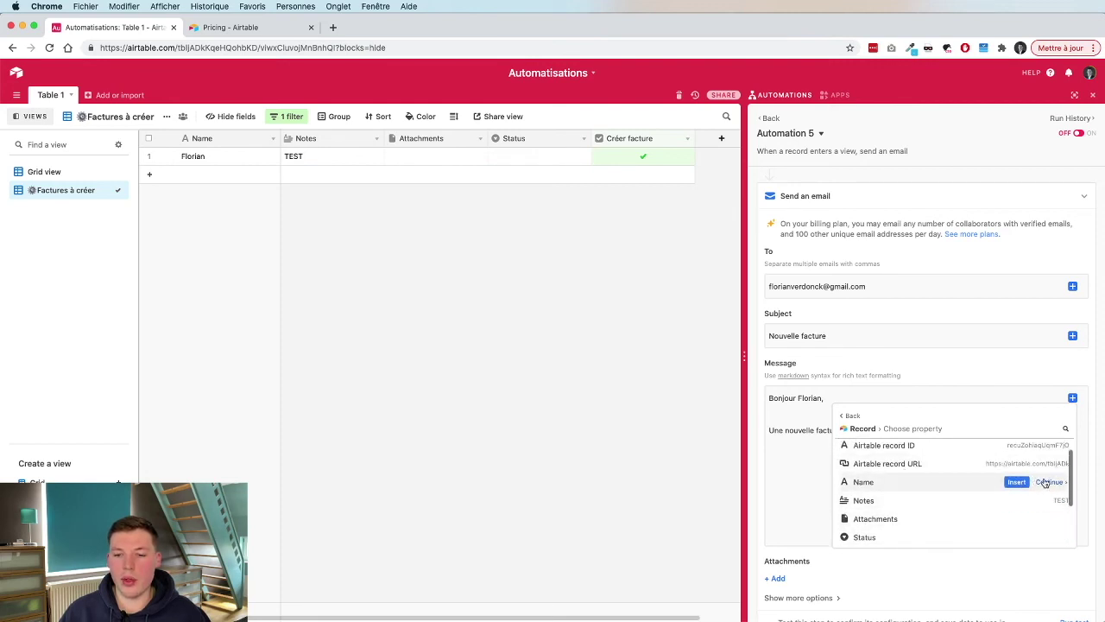
pyautogui.scroll(1, 1015, 465)
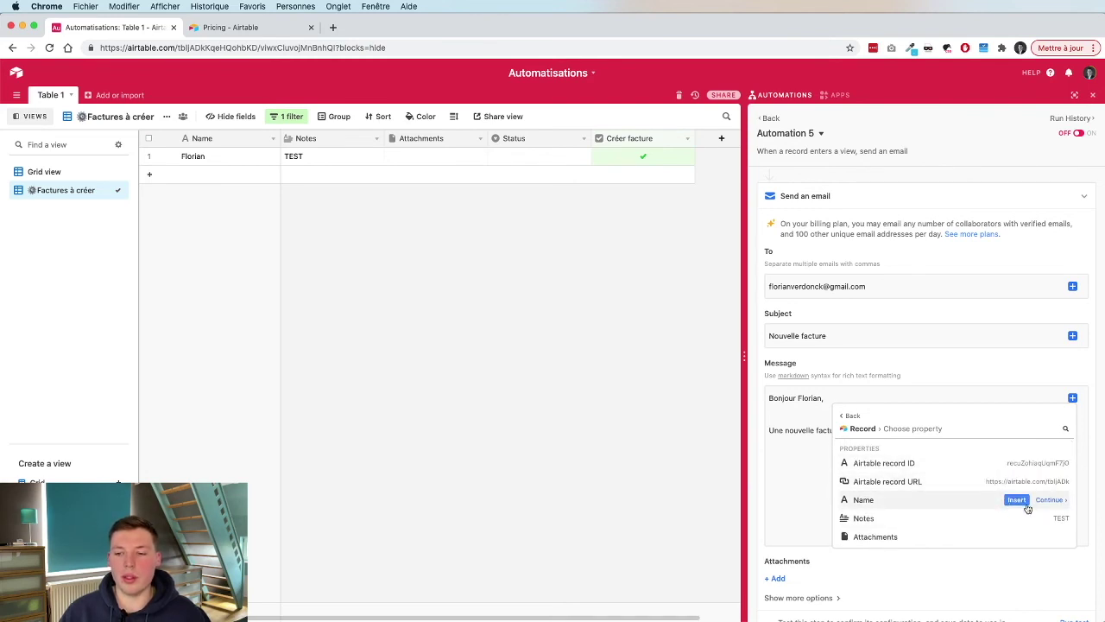
pyautogui.scroll(-1, 1036, 505)
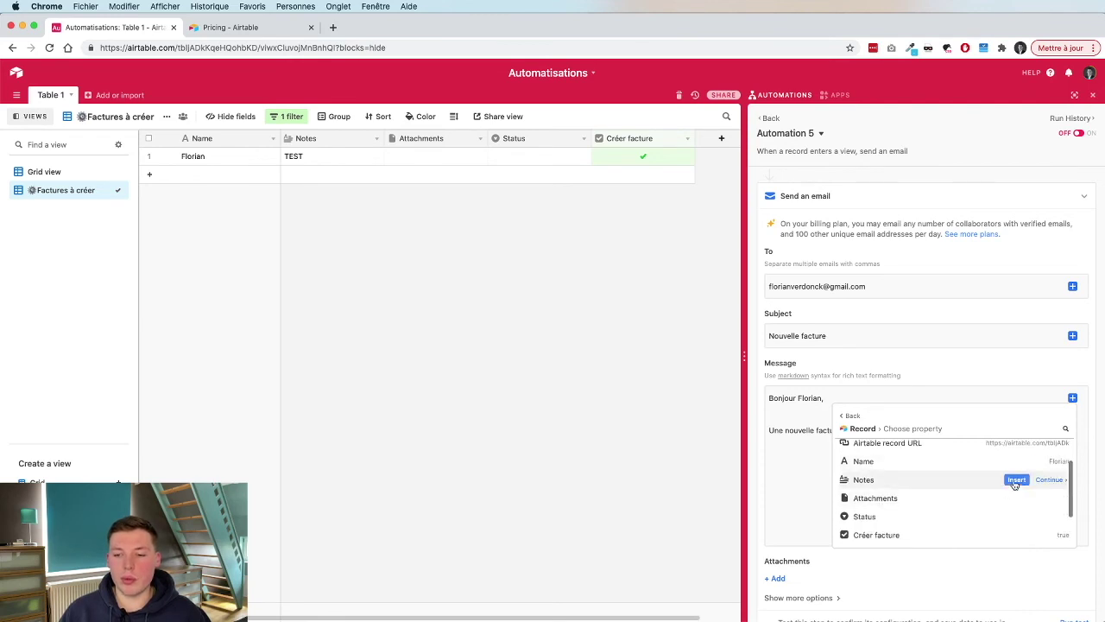
pyautogui.click(1015, 480)
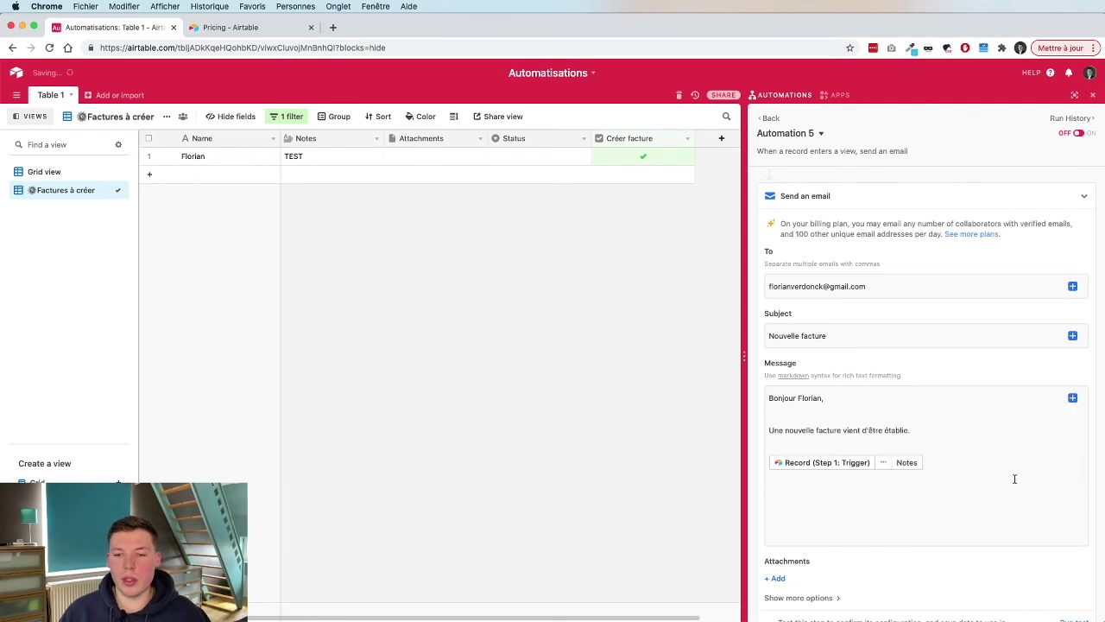
pyautogui.click(911, 448)
pyautogui.press('Down')
pyautogui.write('Notes :')
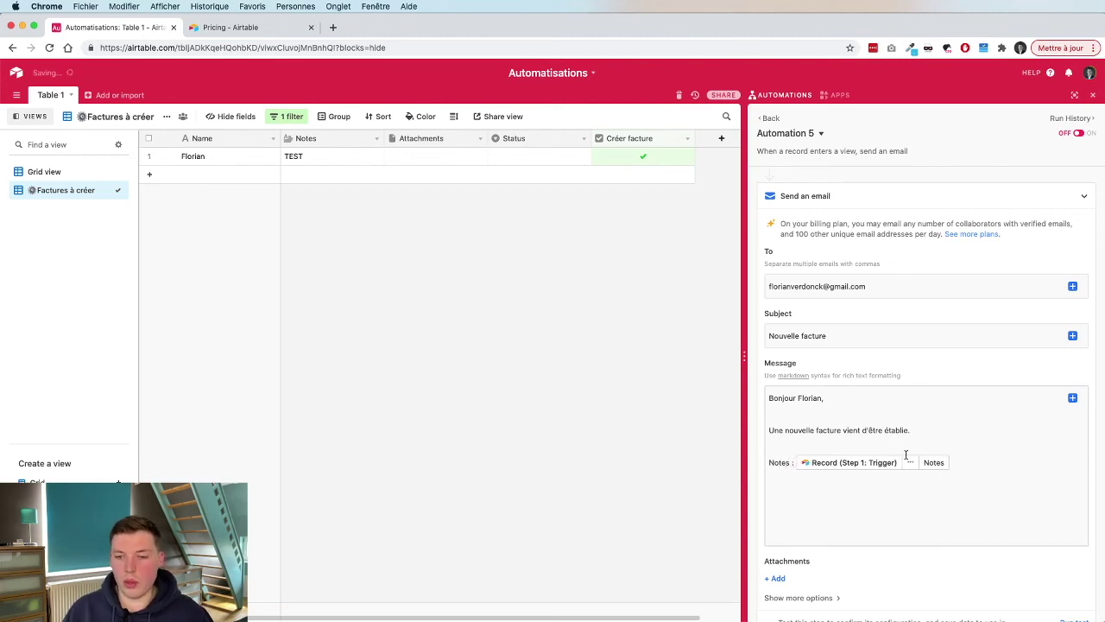
pyautogui.scroll(-2, 972, 454)
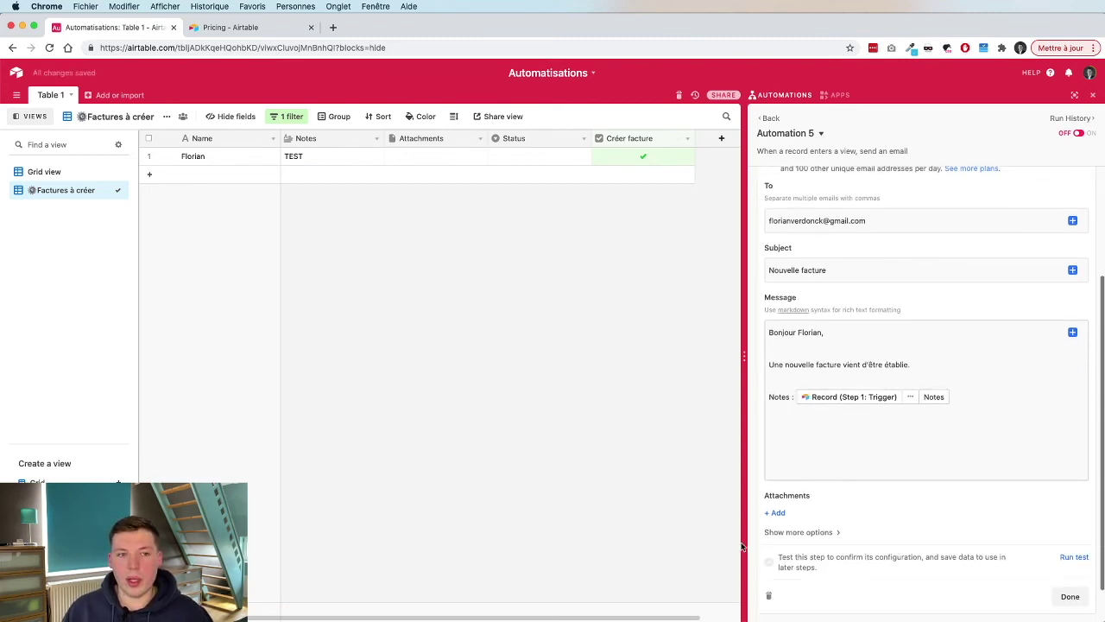
# Attach the Step 1 record's Attachments field to the email.
pyautogui.click(777, 514)
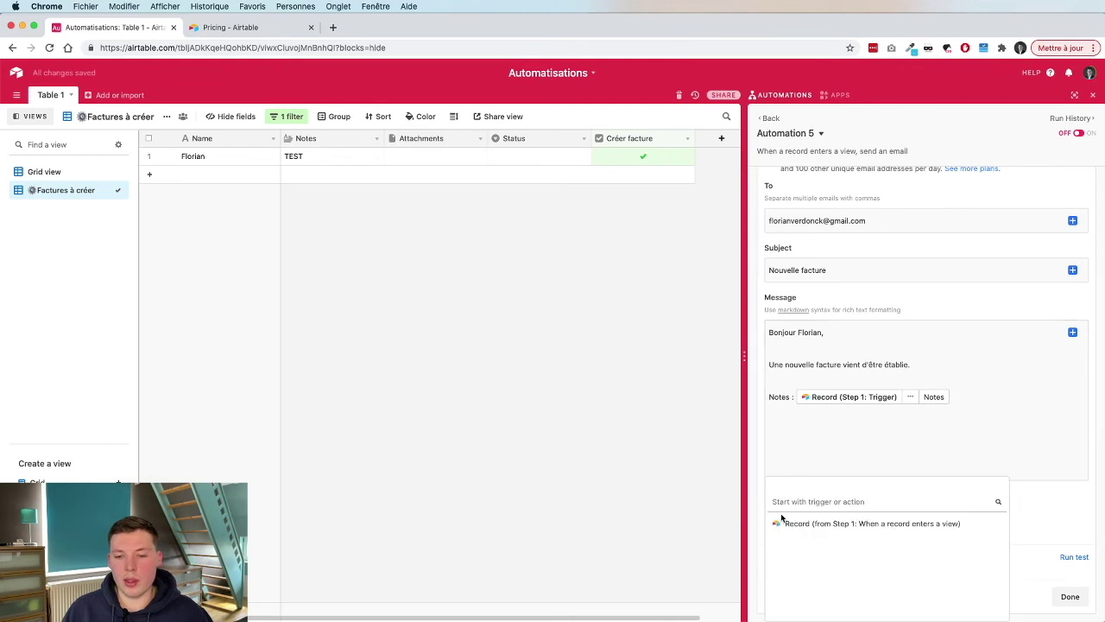
pyautogui.click(976, 522)
pyautogui.scroll(-2, 976, 522)
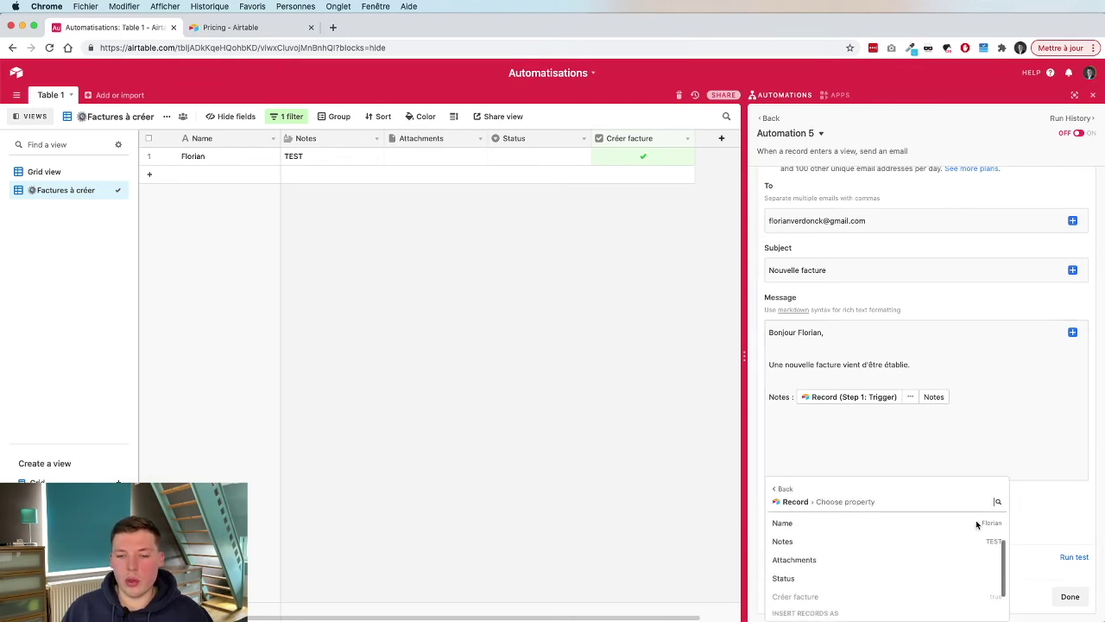
pyautogui.moveTo(947, 555)
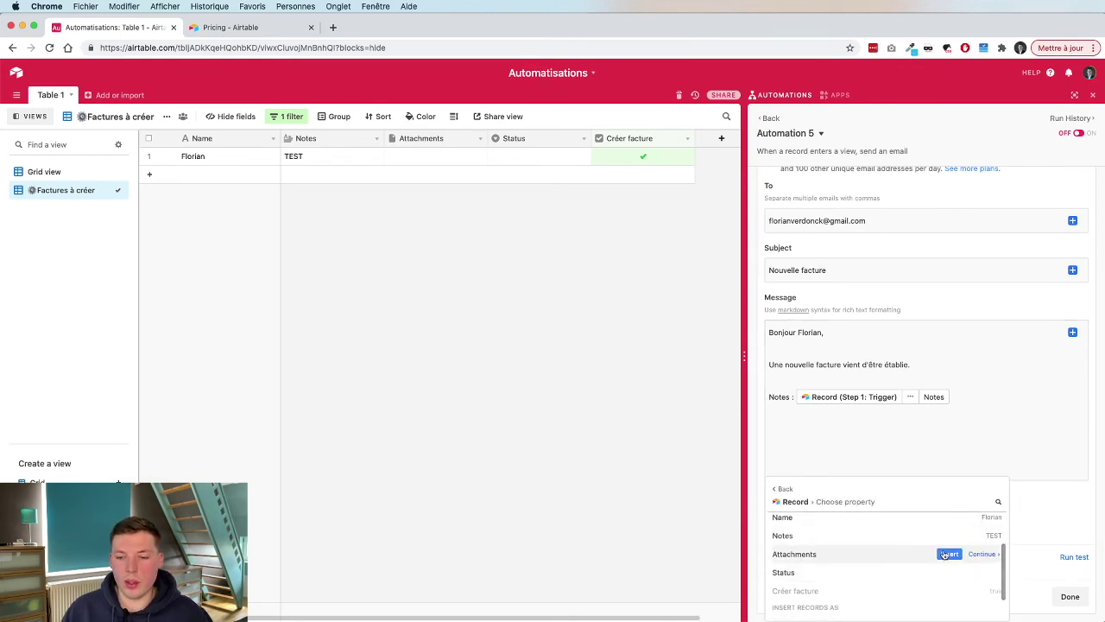
pyautogui.click(947, 553)
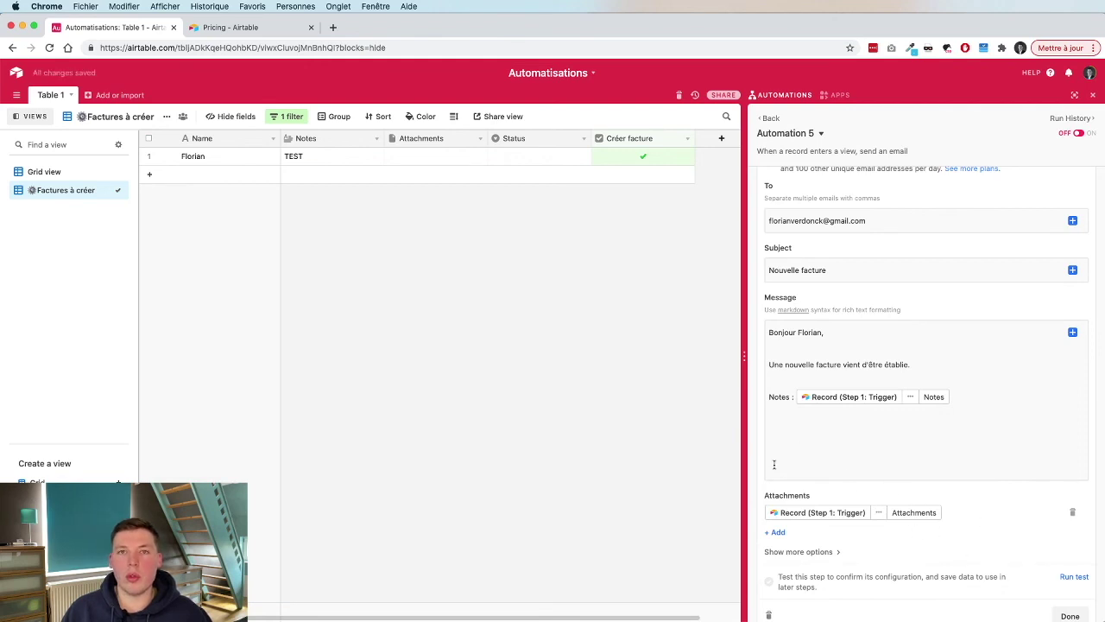
pyautogui.scroll(-2, 1001, 492)
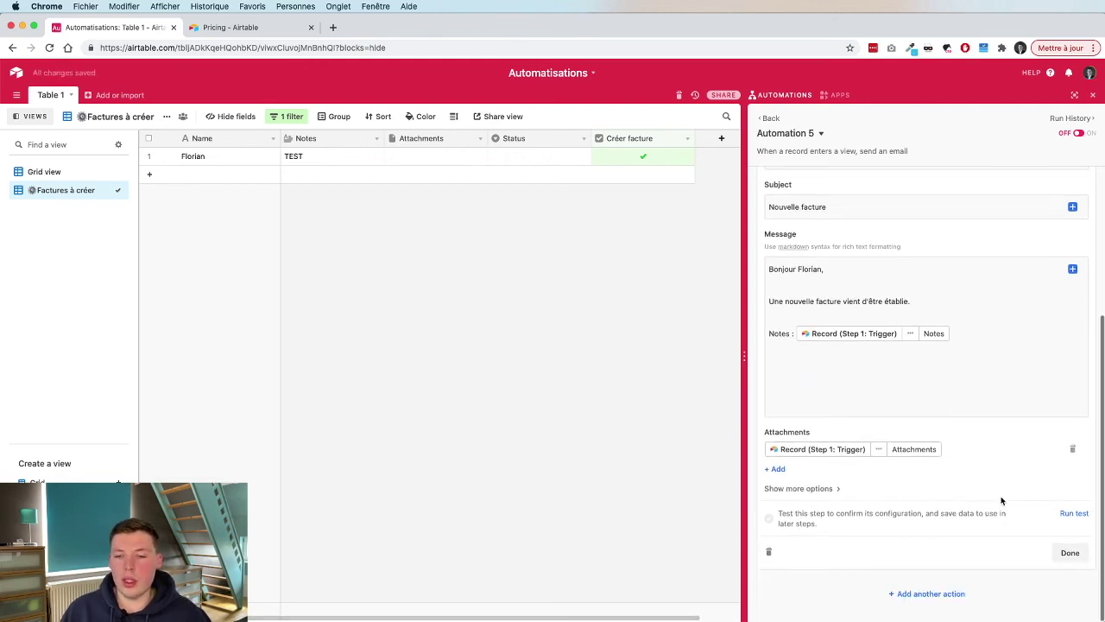
pyautogui.moveTo(1067, 614)
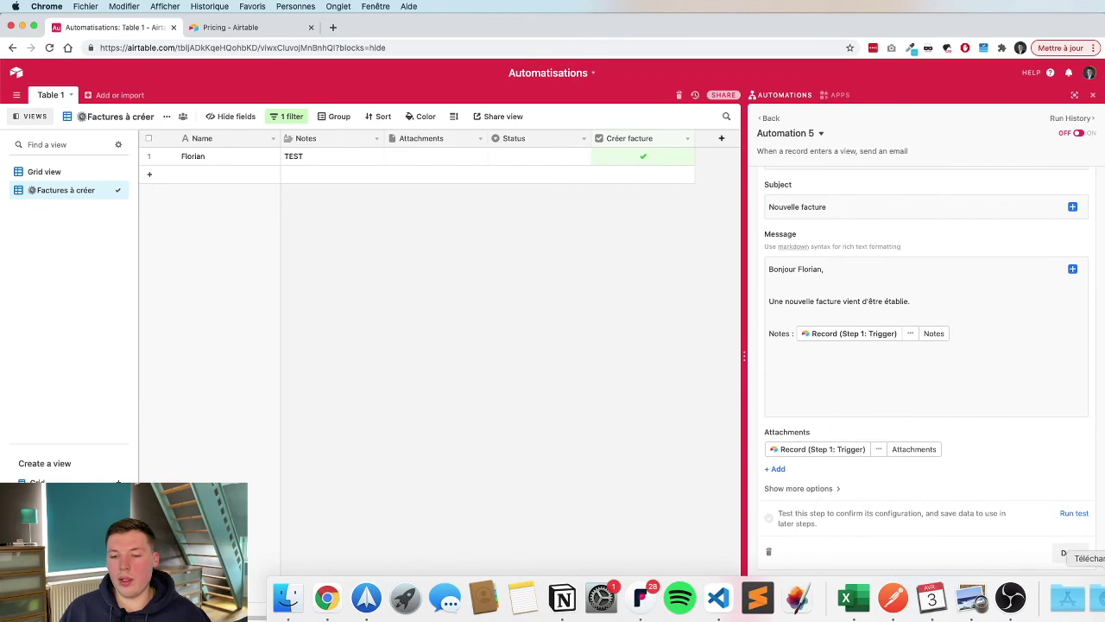
# Drag a screenshot from Downloads into Record 1's Attachments cell, then test the email step.
pyautogui.click(1091, 598)
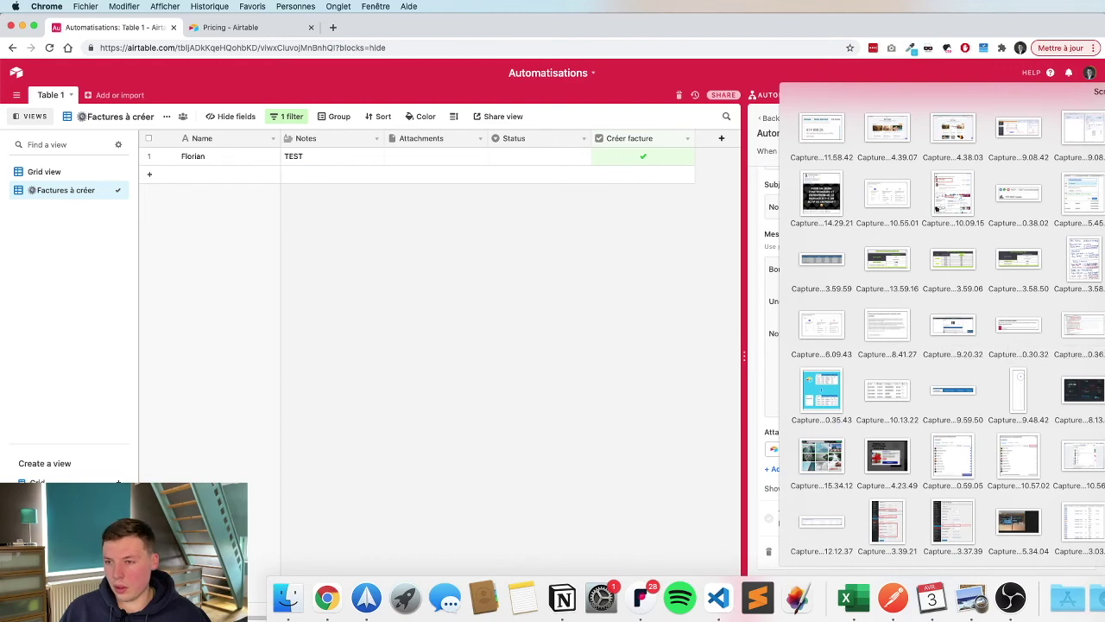
pyautogui.moveTo(937, 209); pyautogui.dragTo(413, 159)
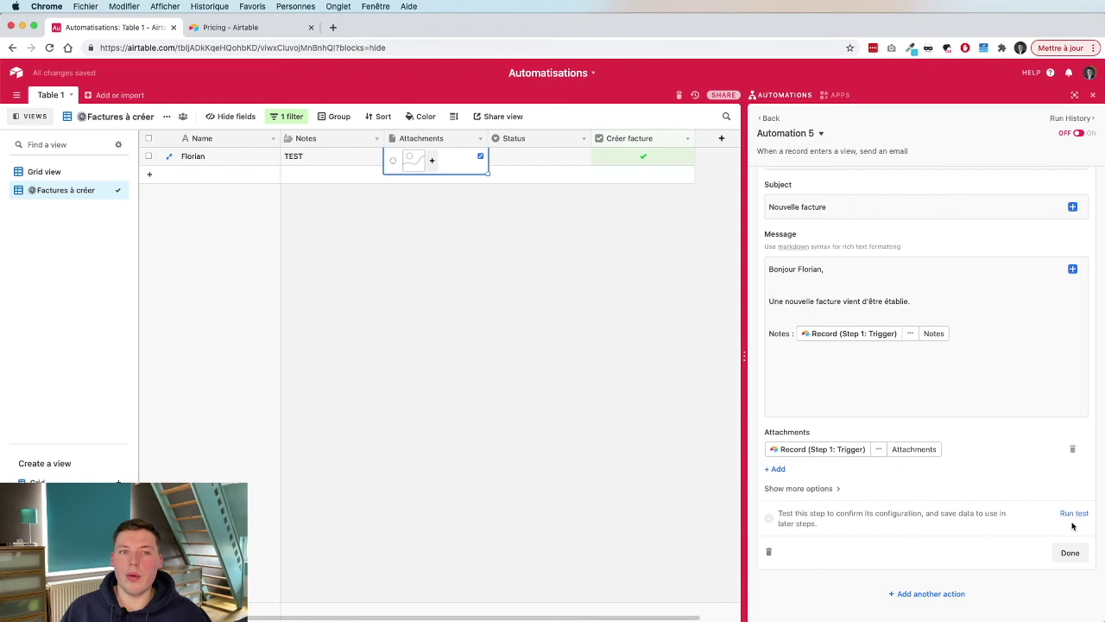
pyautogui.click(1070, 514)
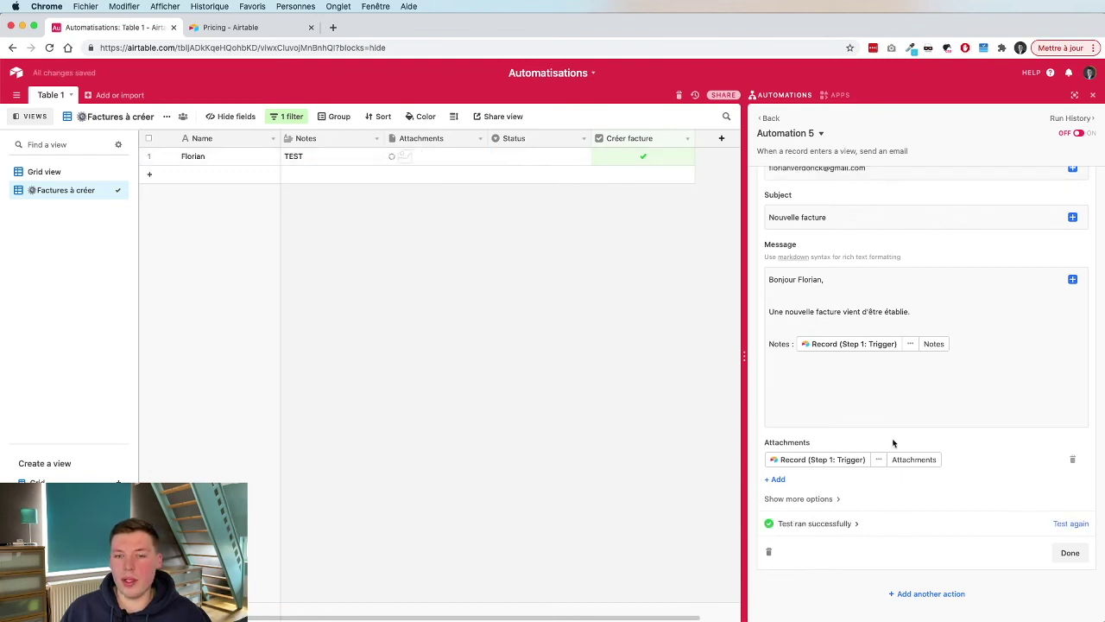
# Finish the email step, rename the automation to 'Send email when new Invoice', and go back.
pyautogui.click(1069, 553)
pyautogui.click(820, 133)
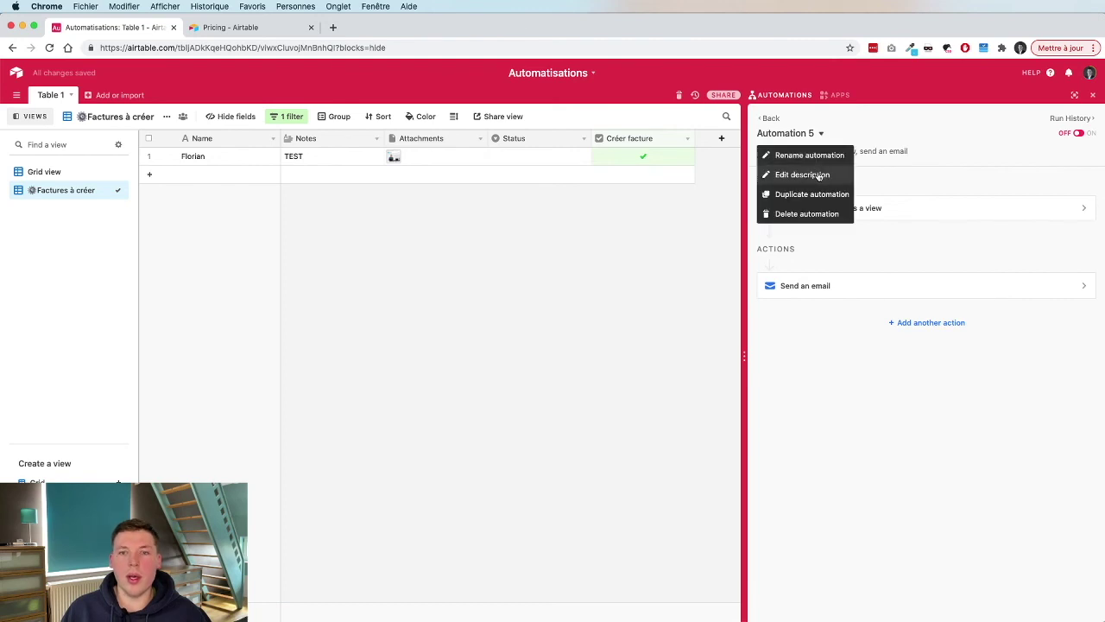
pyautogui.click(810, 156)
pyautogui.write('Send e')
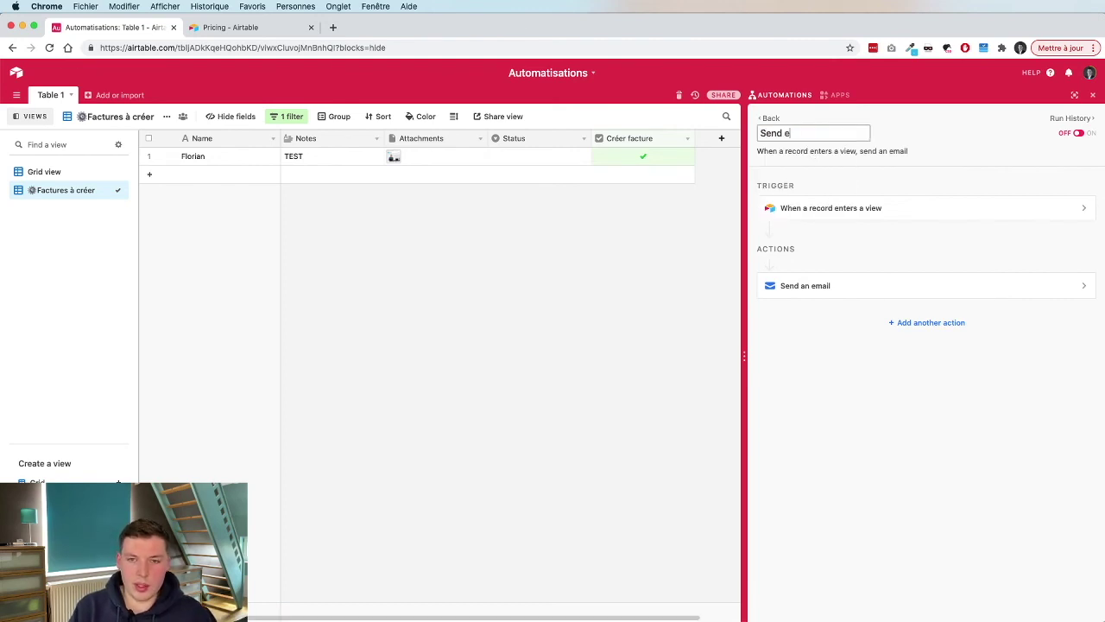
pyautogui.write('mail when new Invoice')
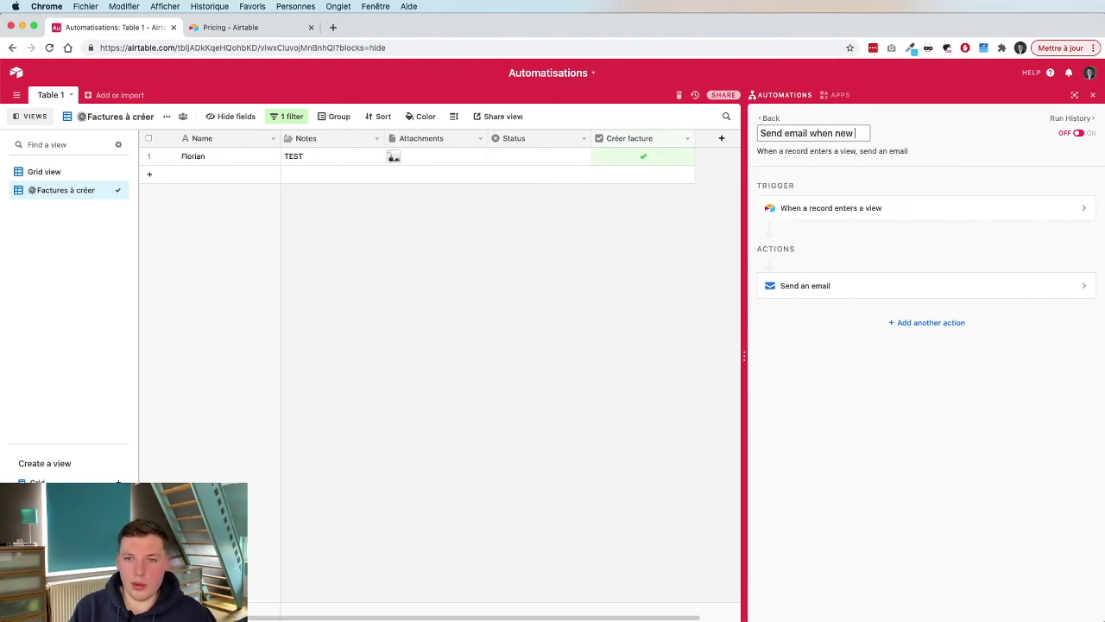
pyautogui.press('Return')
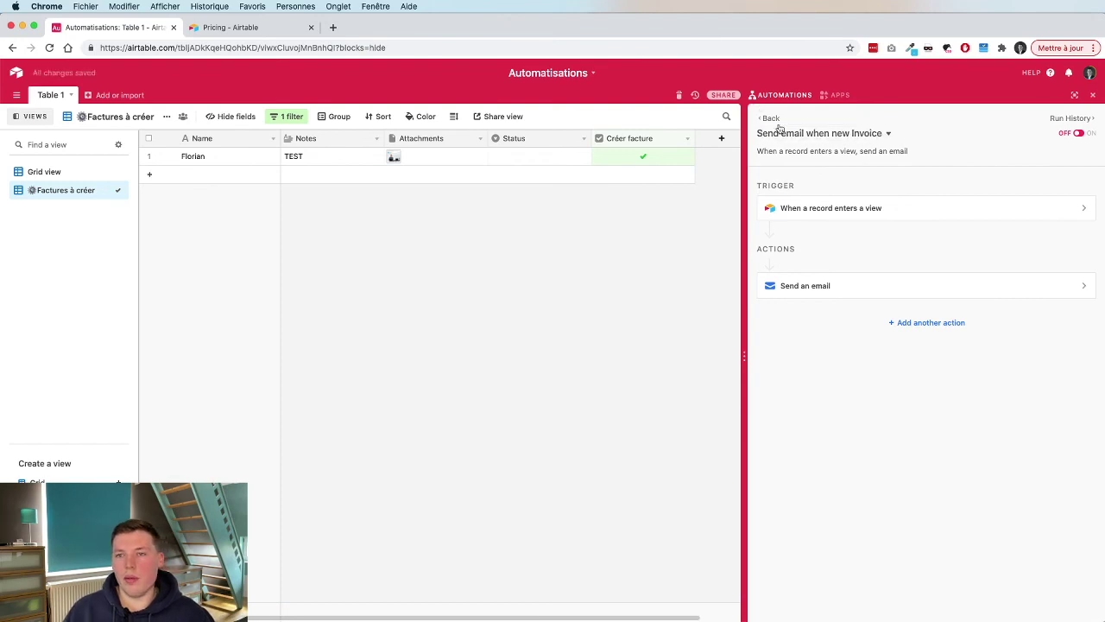
pyautogui.click(770, 118)
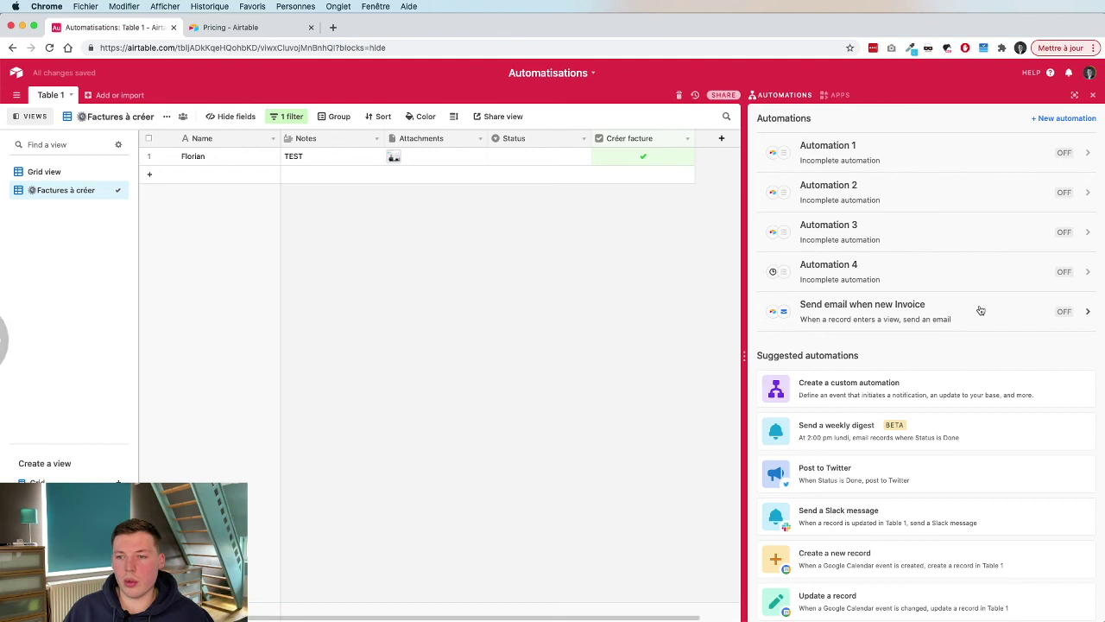
# Switch on the Send email when new Invoice automation.
pyautogui.click(1058, 316)
pyautogui.click(1080, 135)
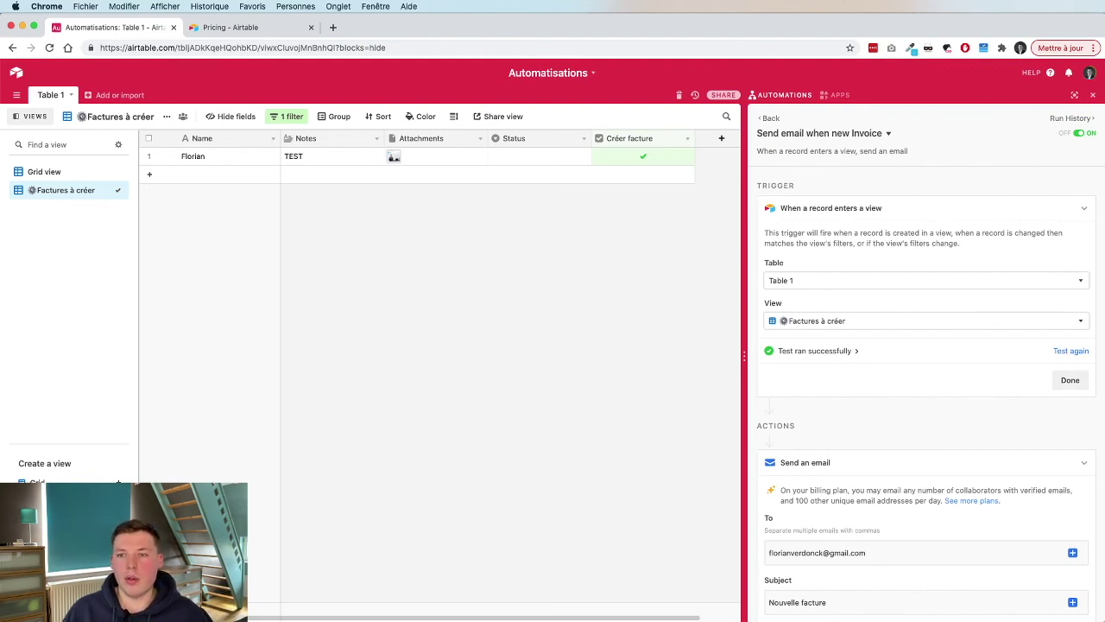
pyautogui.scroll(-3, 920, 456)
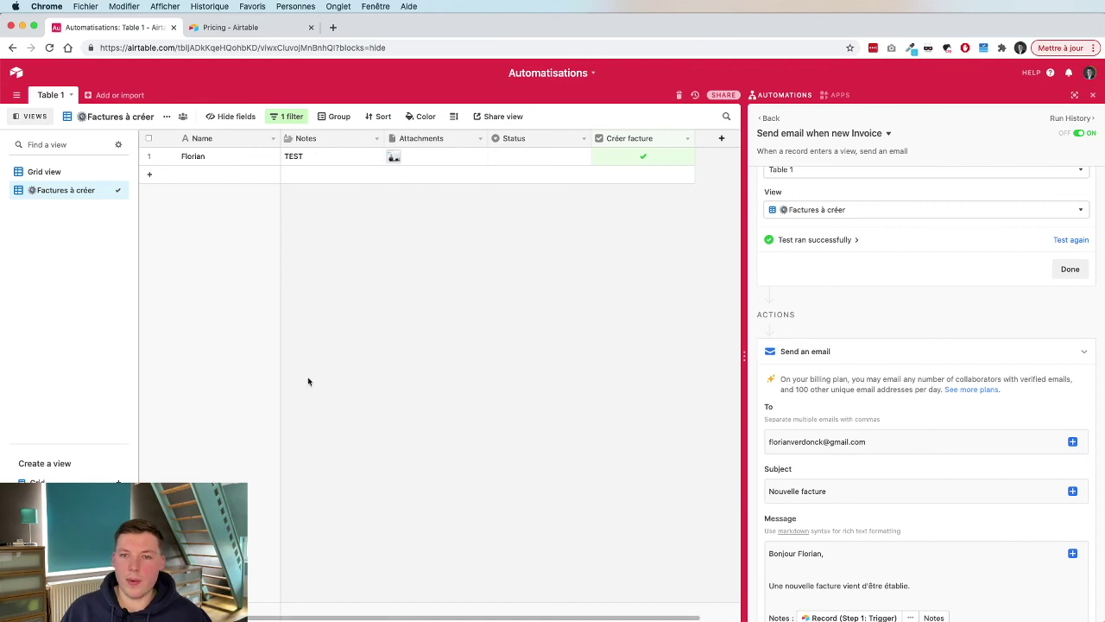
pyautogui.scroll(-2, 885, 471)
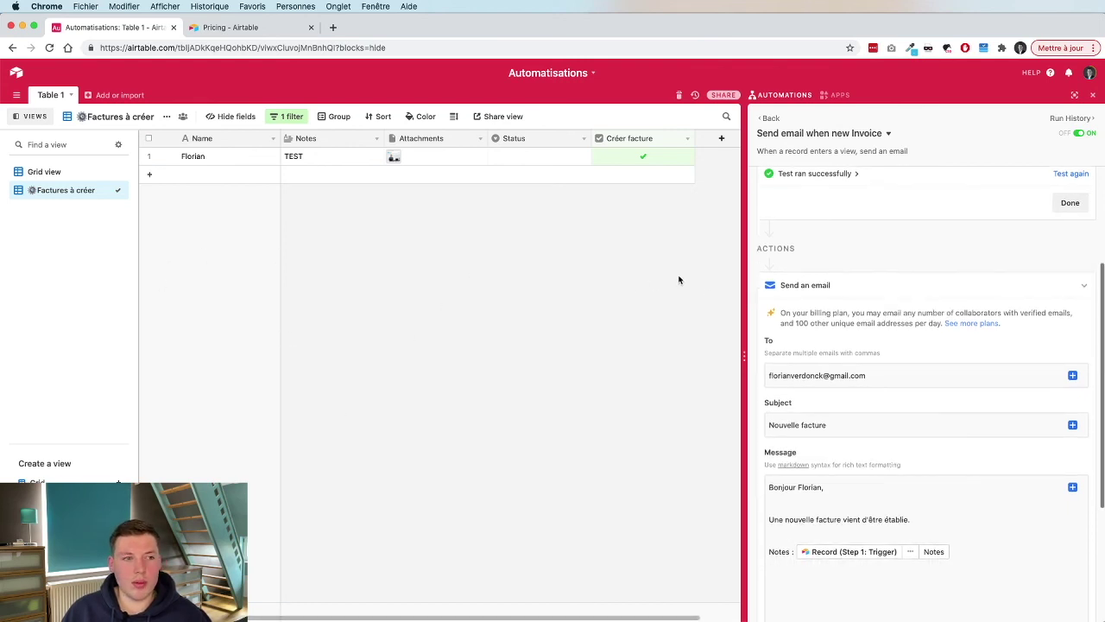
# Untick and re-tick Créer facture on the TEST record to trigger the automation.
pyautogui.click(643, 157)
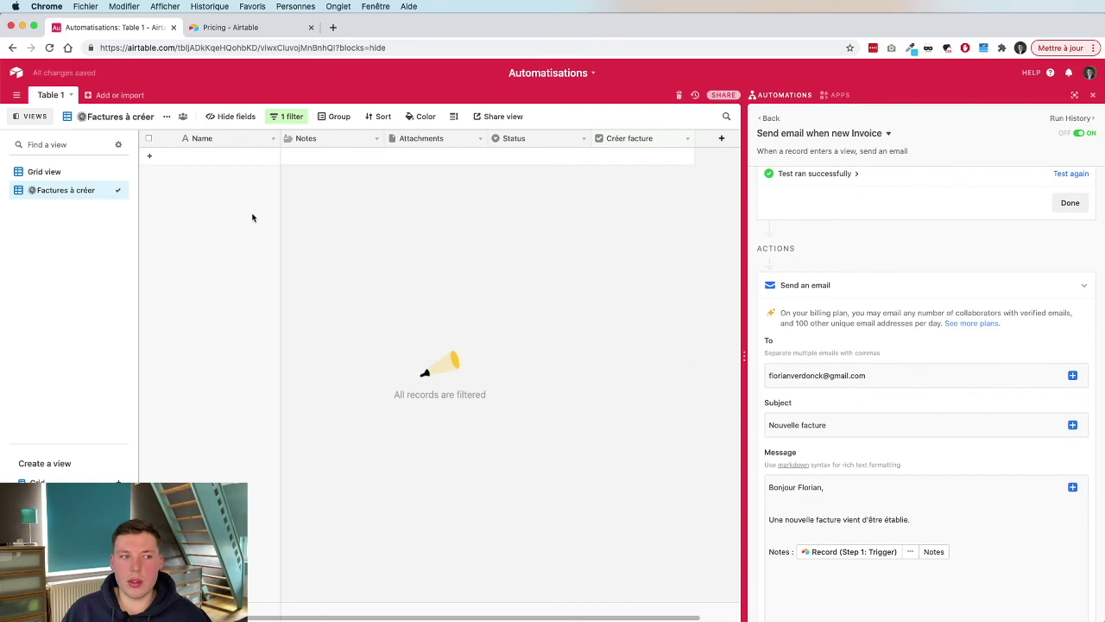
pyautogui.click(48, 172)
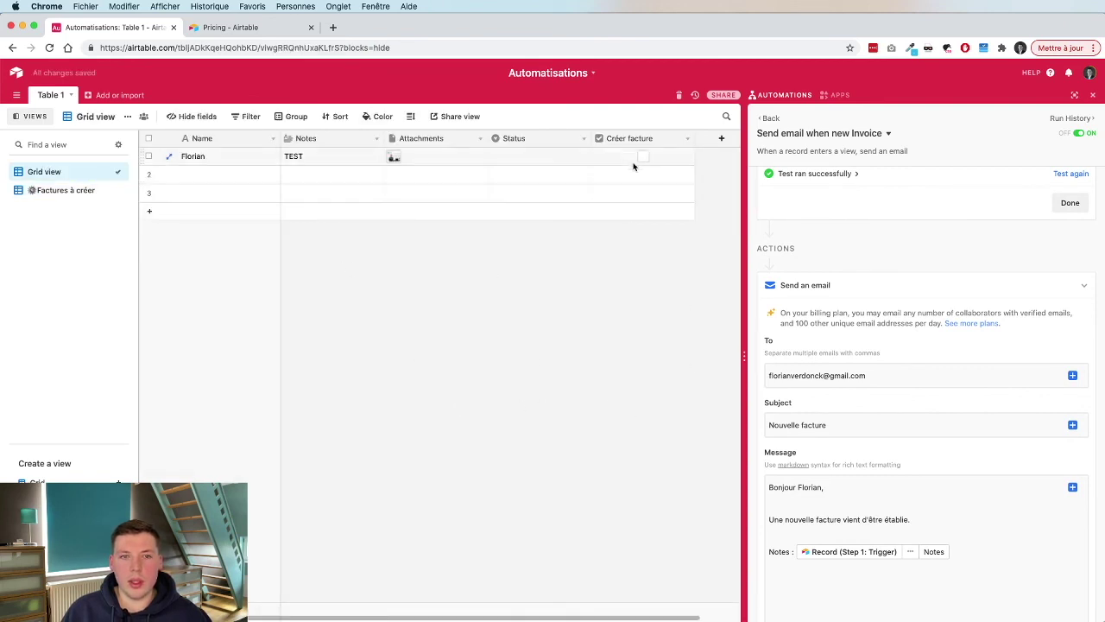
pyautogui.click(643, 158)
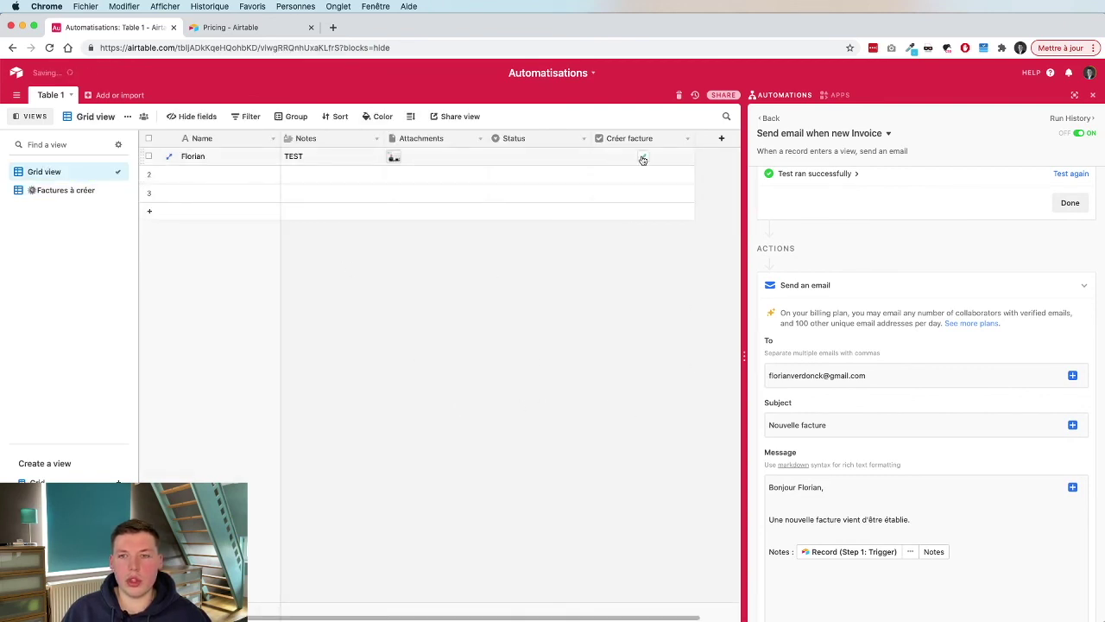
pyautogui.click(768, 119)
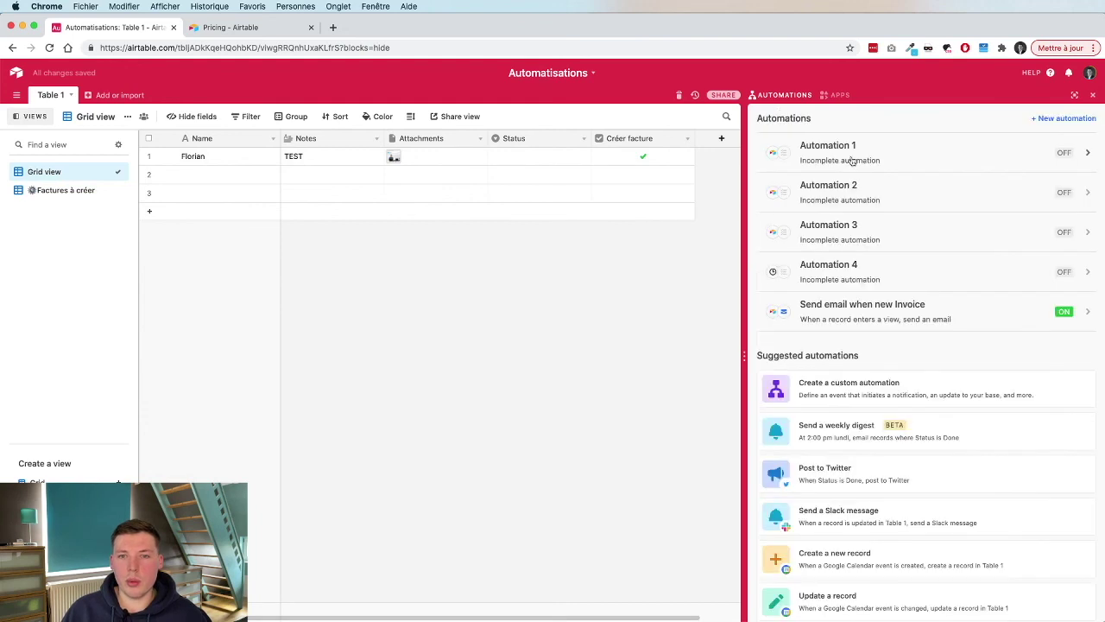
pyautogui.click(892, 311)
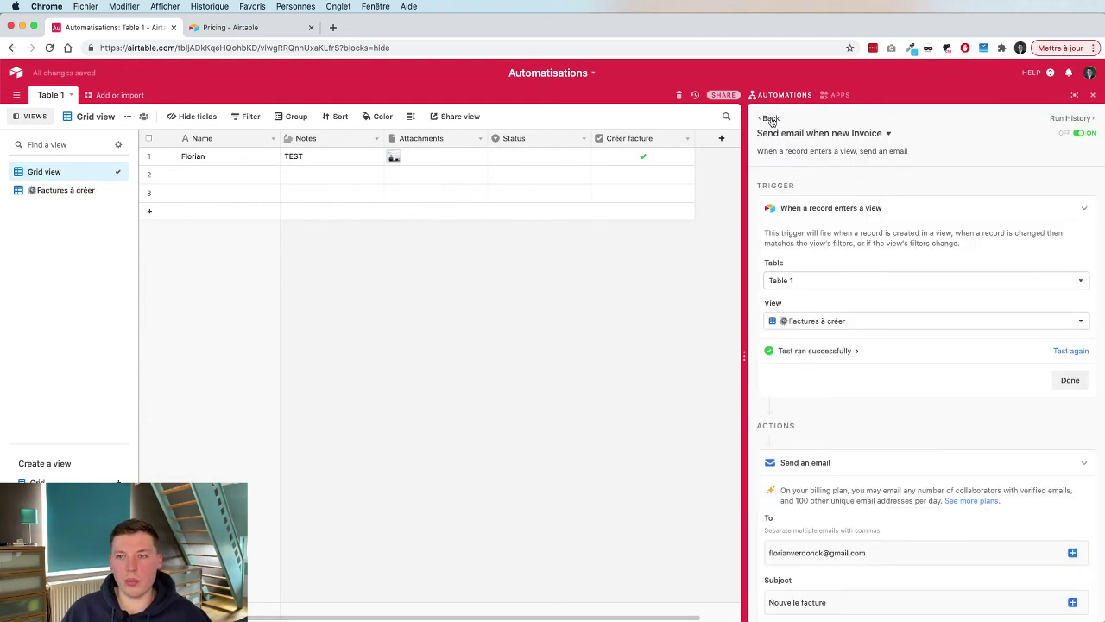
# Show the run history and expand the successful run's trigger and send-email step details.
pyautogui.click(1060, 119)
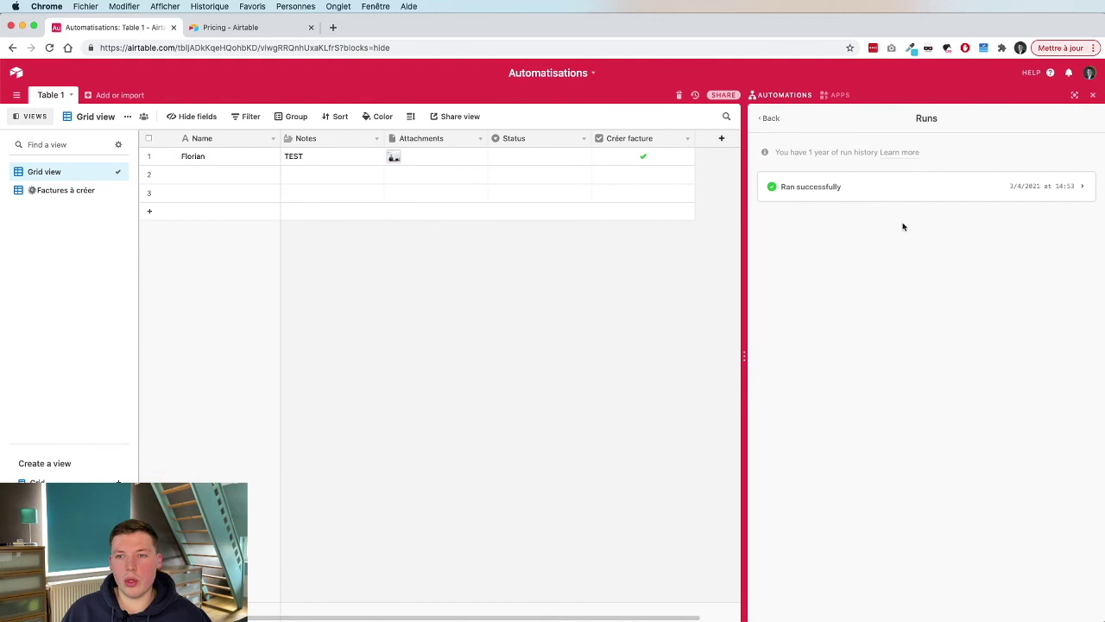
pyautogui.click(1045, 187)
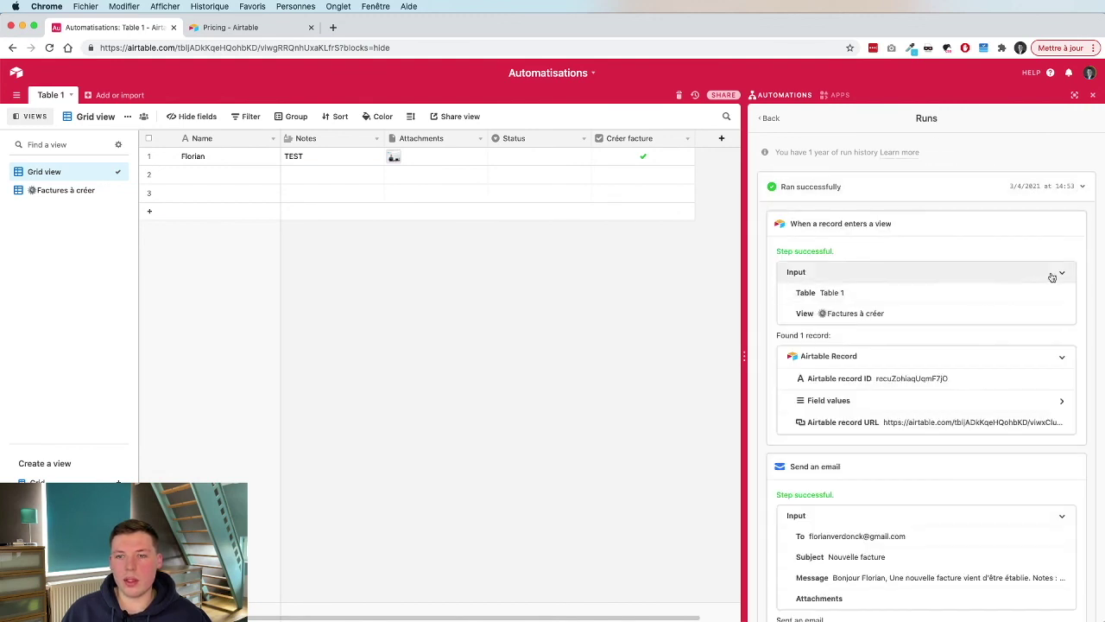
pyautogui.scroll(-1, 936, 278)
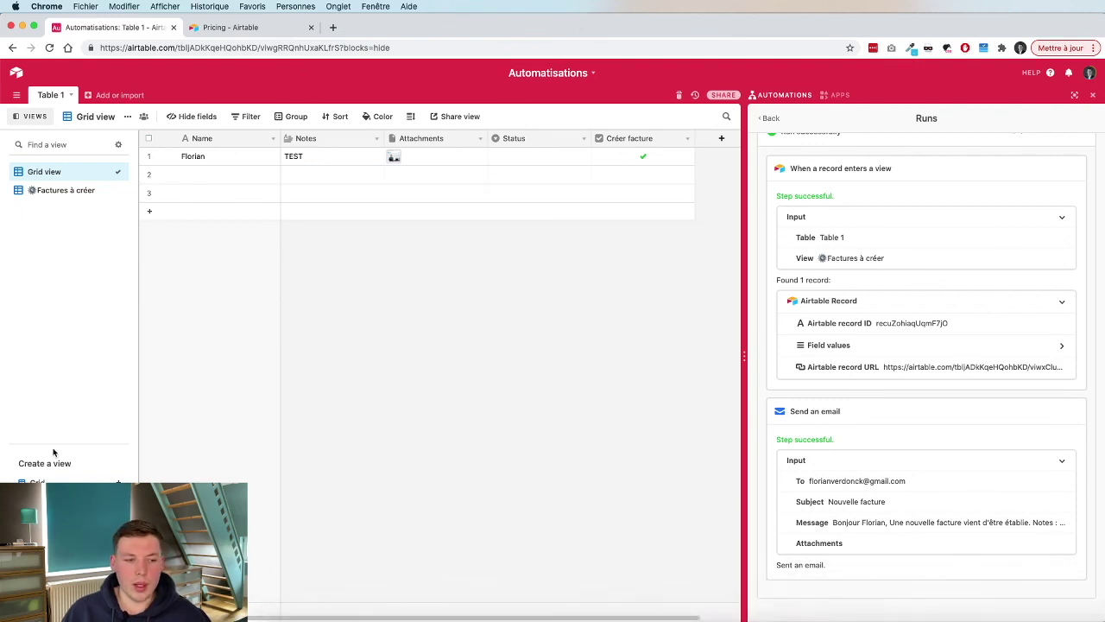
pyautogui.moveTo(95, 620)
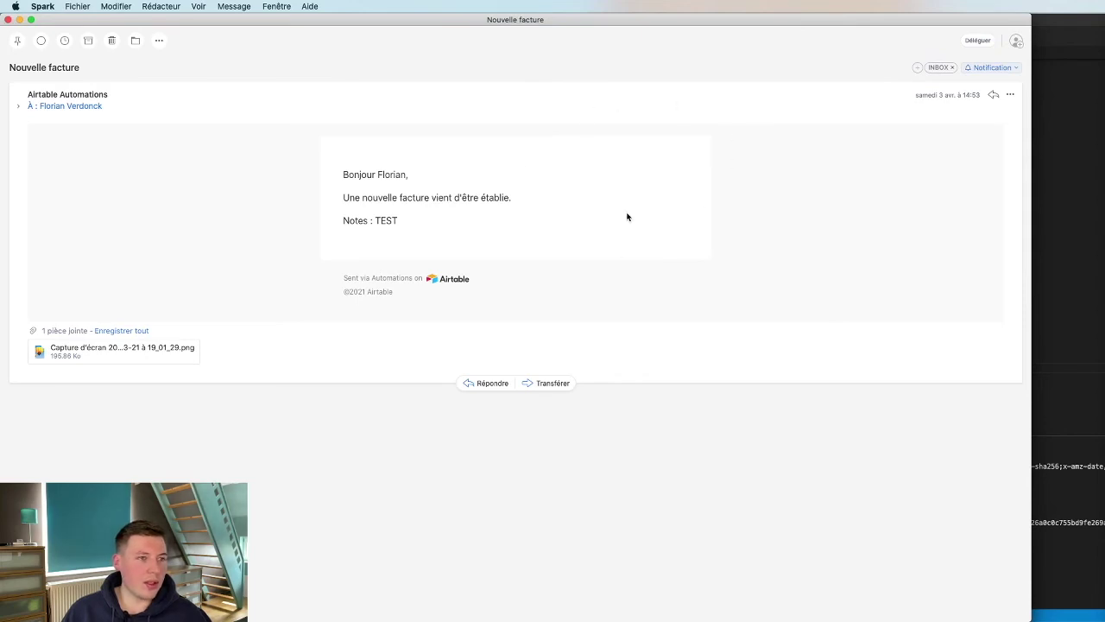
# Preview the Nouvelle facture email's PNG screenshot attachment in Spark, then return to Chrome.
pyautogui.click(134, 349)
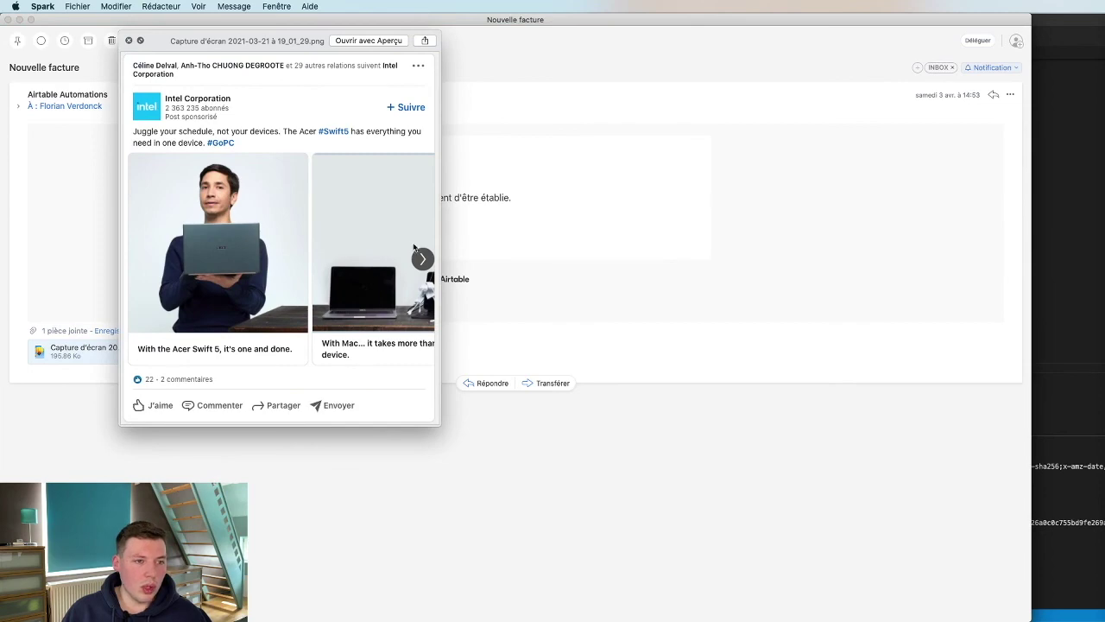
pyautogui.press('space')
pyautogui.press('super+Tab')
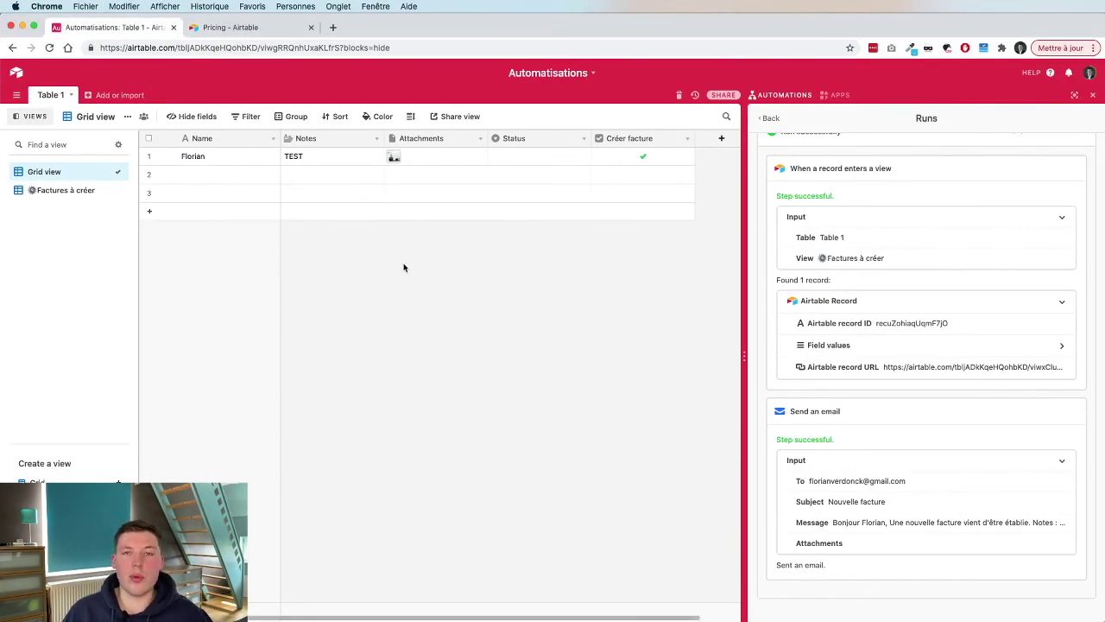
# Leave the run history and reopen the Send email when new Invoice automation.
pyautogui.click(768, 118)
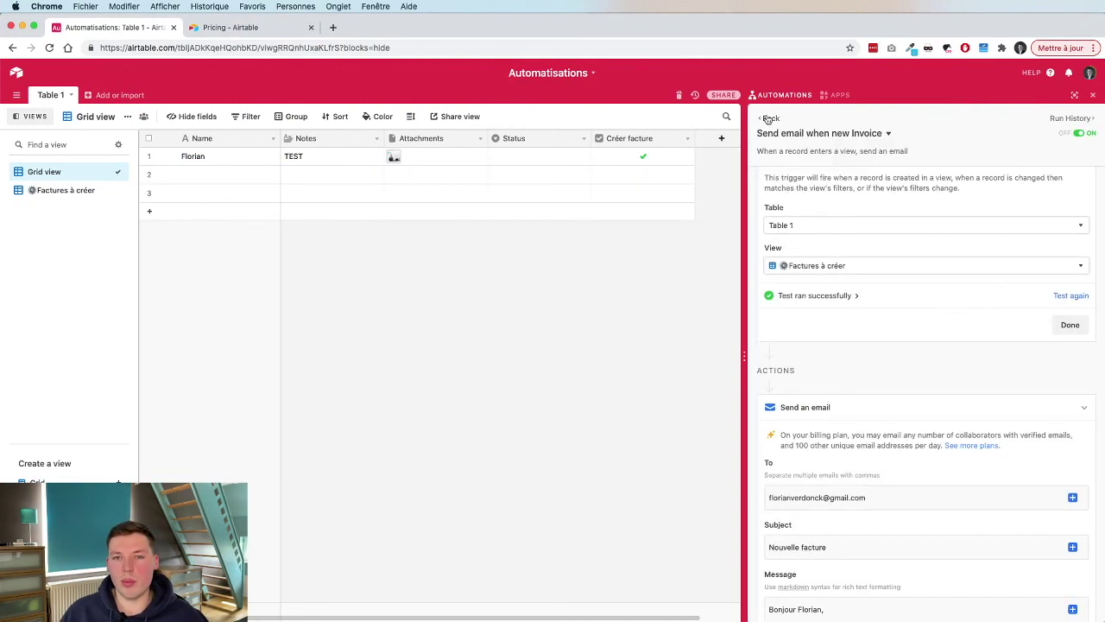
pyautogui.click(770, 119)
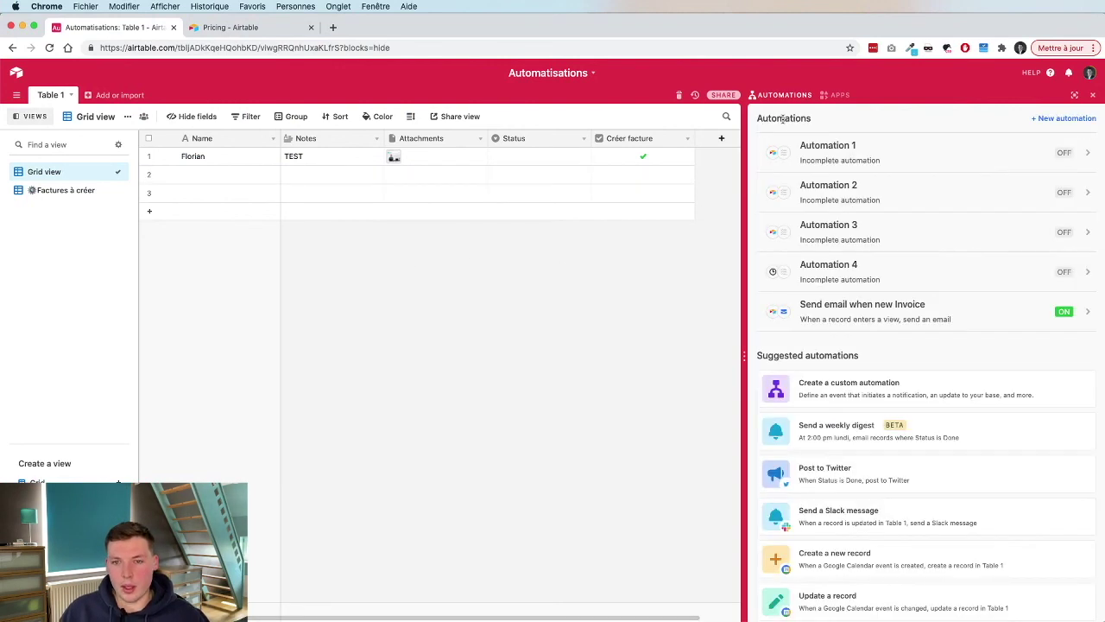
pyautogui.click(941, 308)
pyautogui.scroll(-10, 942, 306)
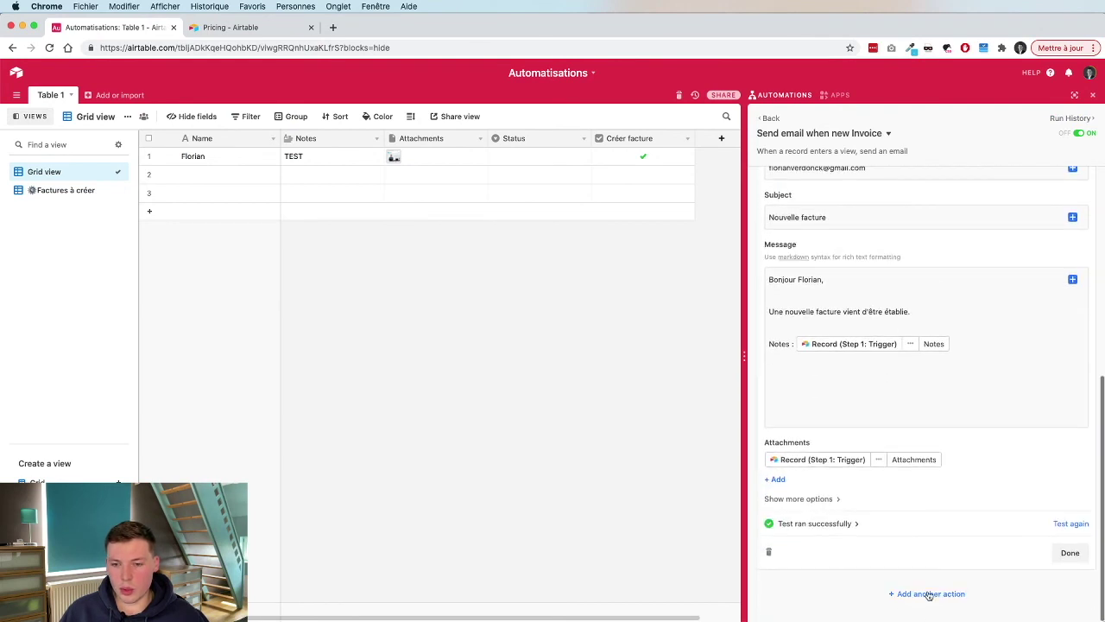
# Browse the list of additional actions and close it without adding any.
pyautogui.click(928, 594)
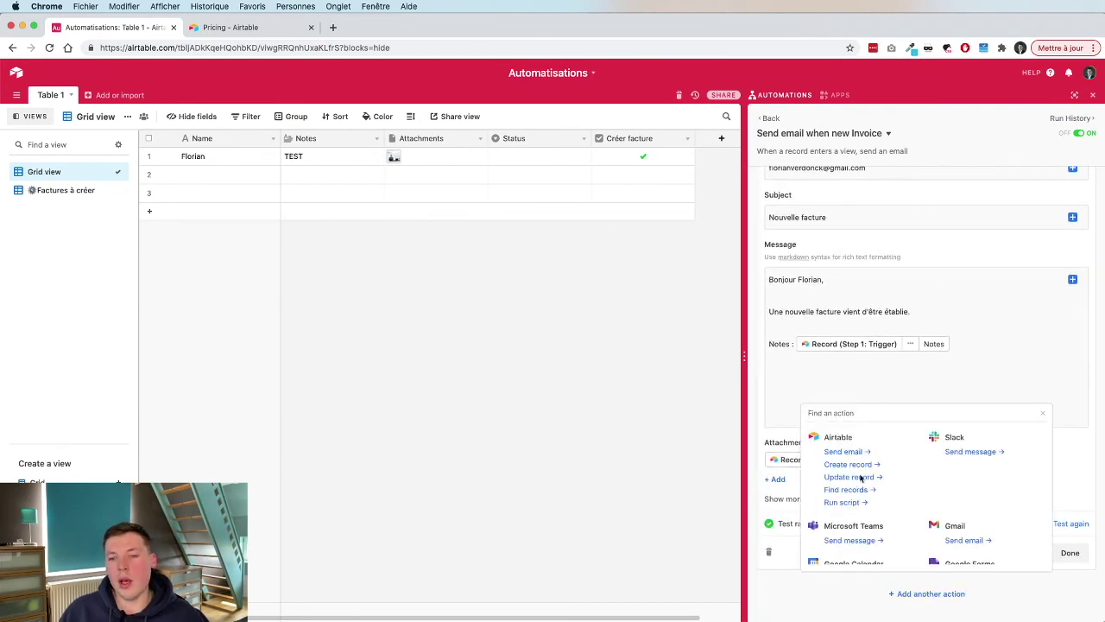
pyautogui.scroll(-1, 948, 521)
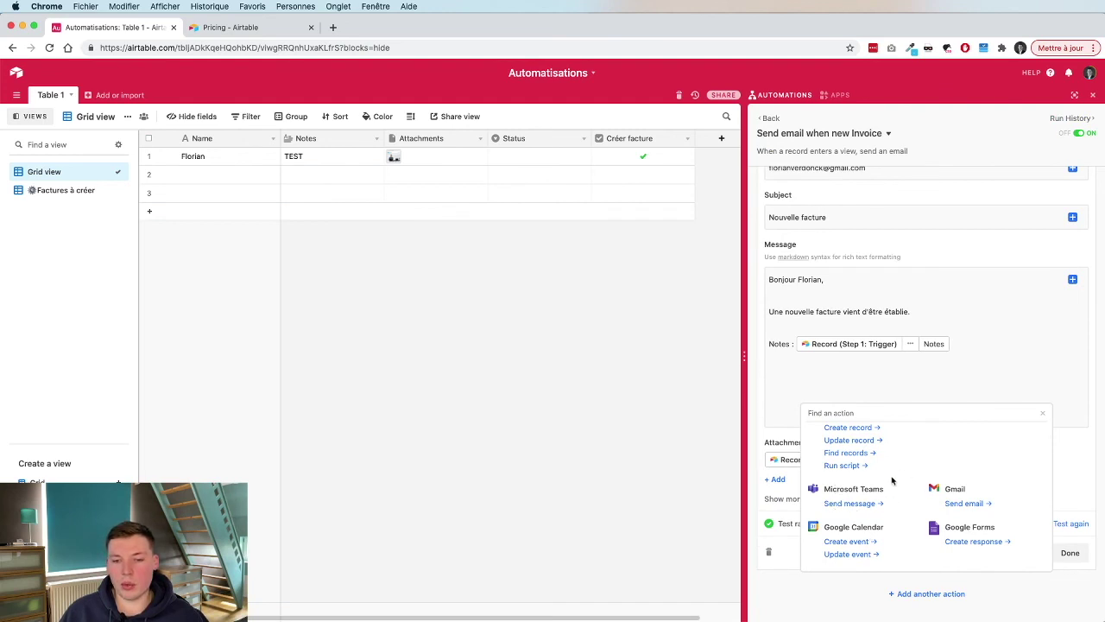
pyautogui.scroll(1, 894, 476)
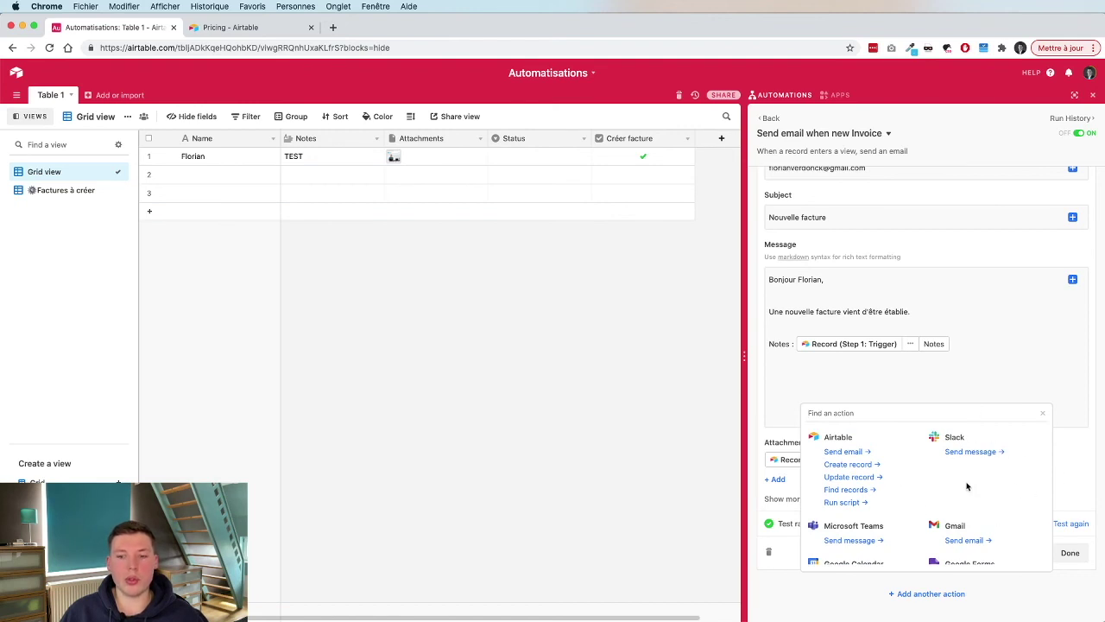
pyautogui.scroll(-4, 967, 484)
pyautogui.scroll(-2, 898, 512)
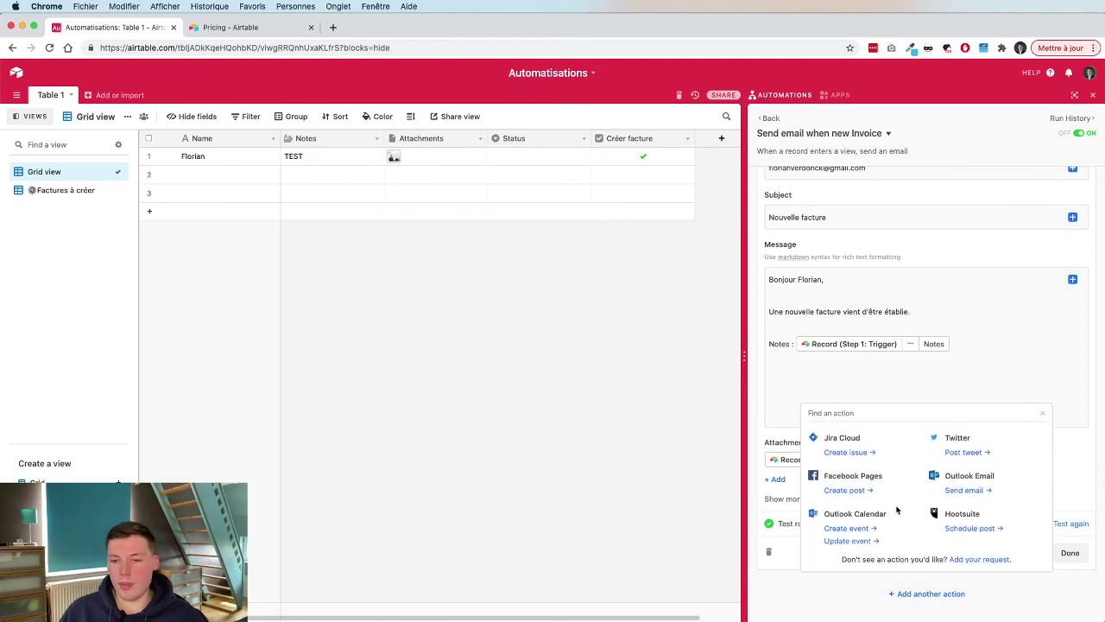
pyautogui.scroll(2, 984, 473)
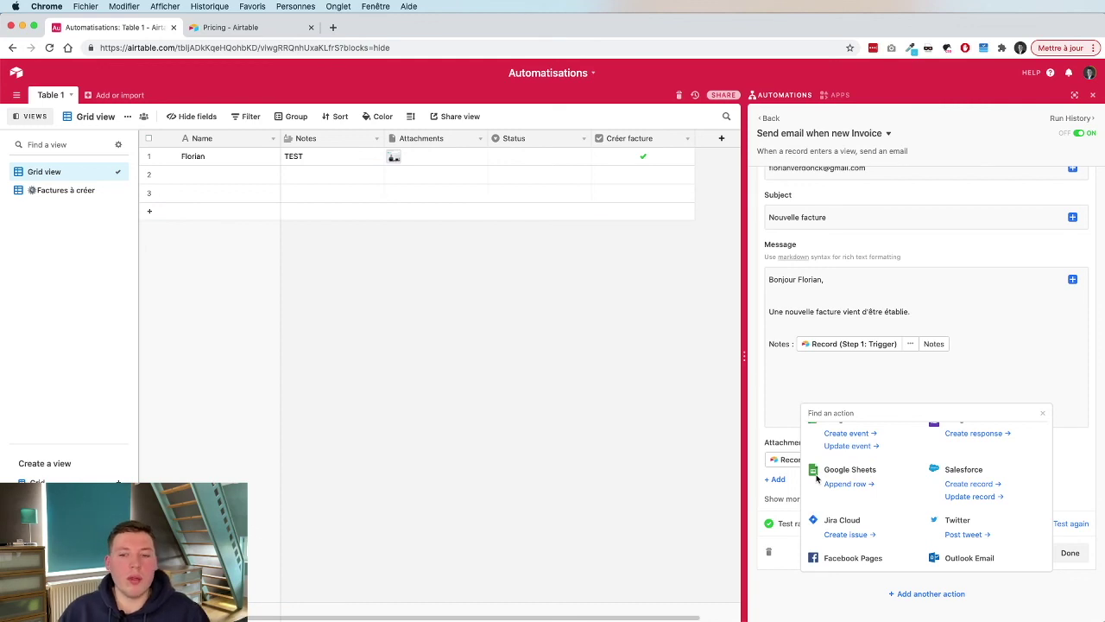
pyautogui.scroll(-2, 817, 477)
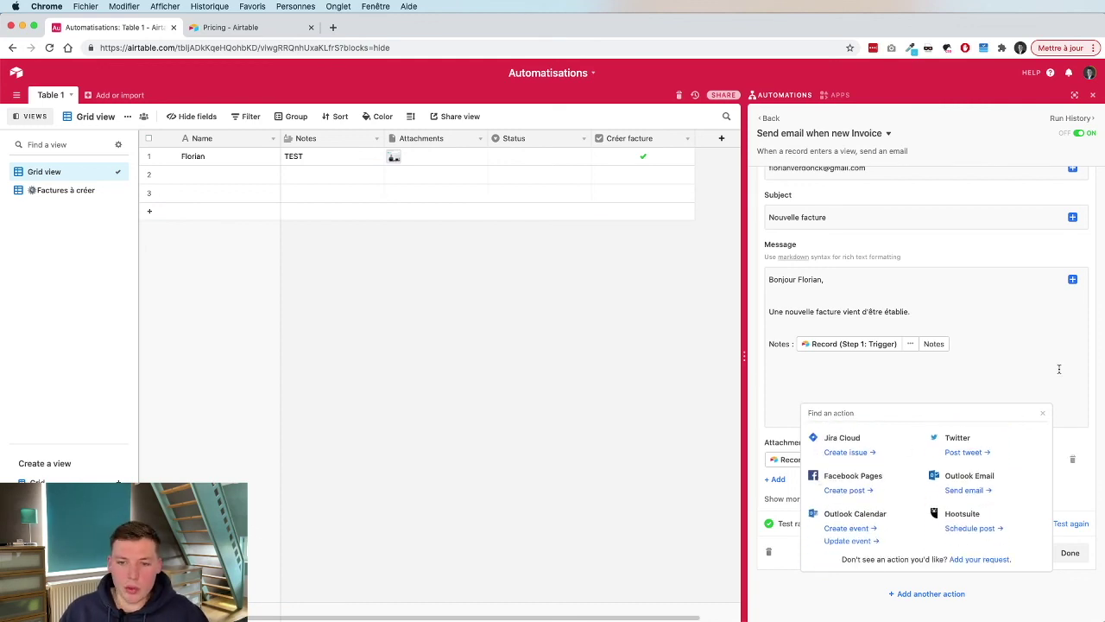
pyautogui.click(1010, 354)
pyautogui.scroll(5, 1010, 354)
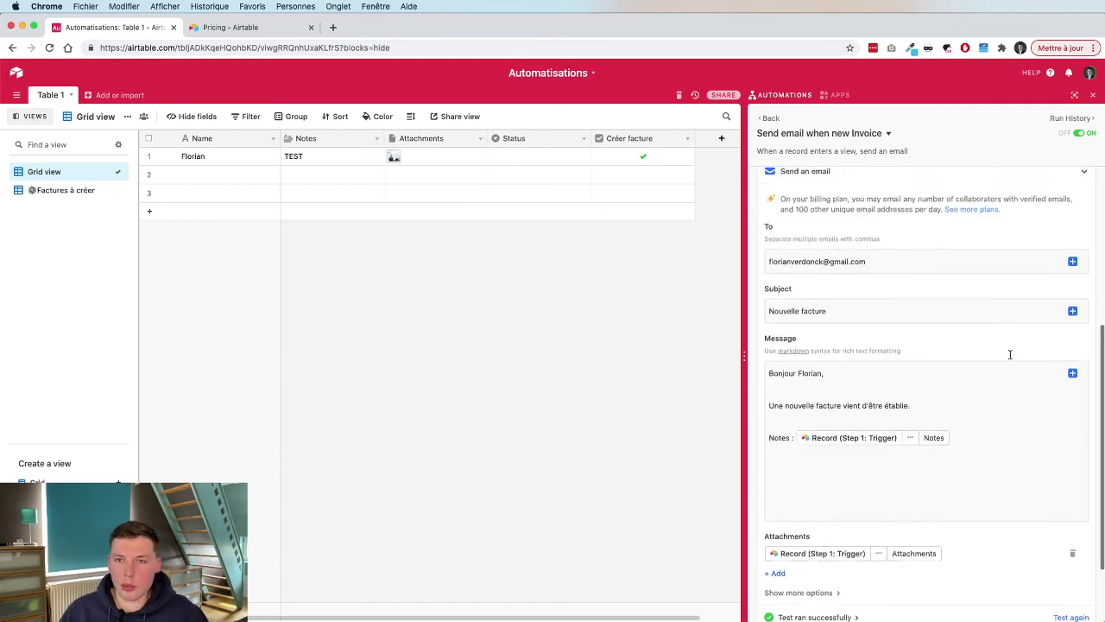
# Return to the Automations list, where Send email when new Invoice shows as on.
pyautogui.click(768, 117)
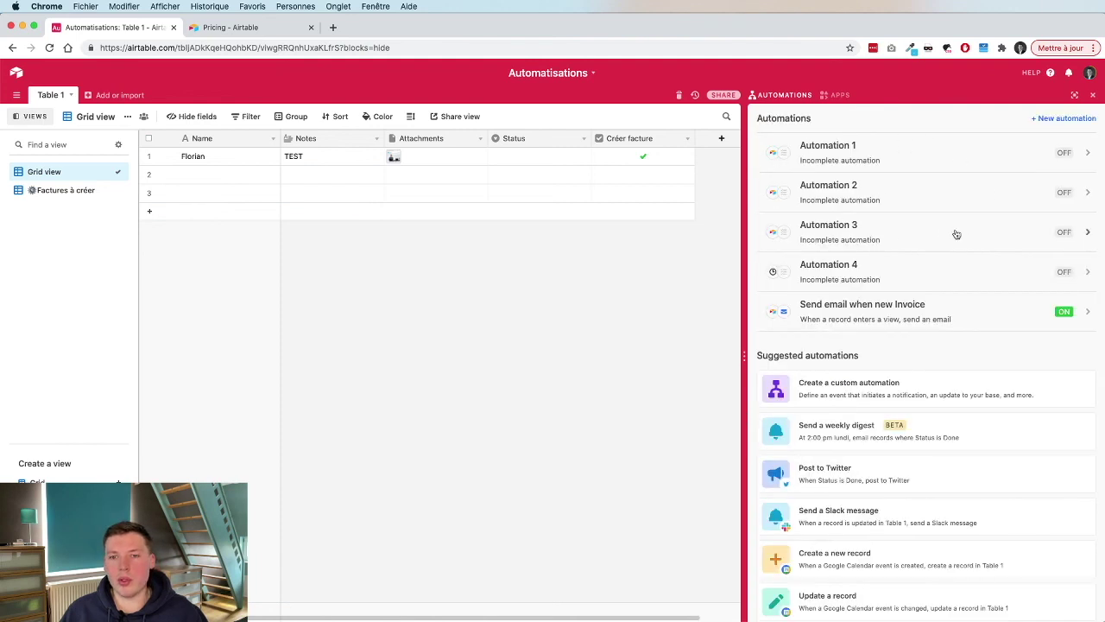
pyautogui.click(844, 303)
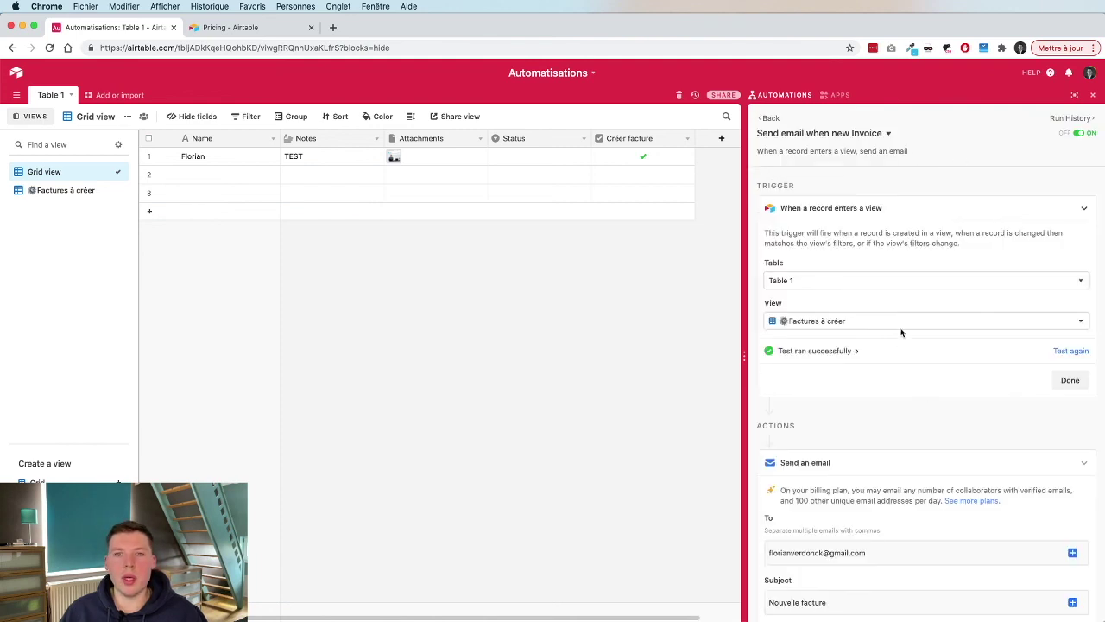
pyautogui.click(762, 117)
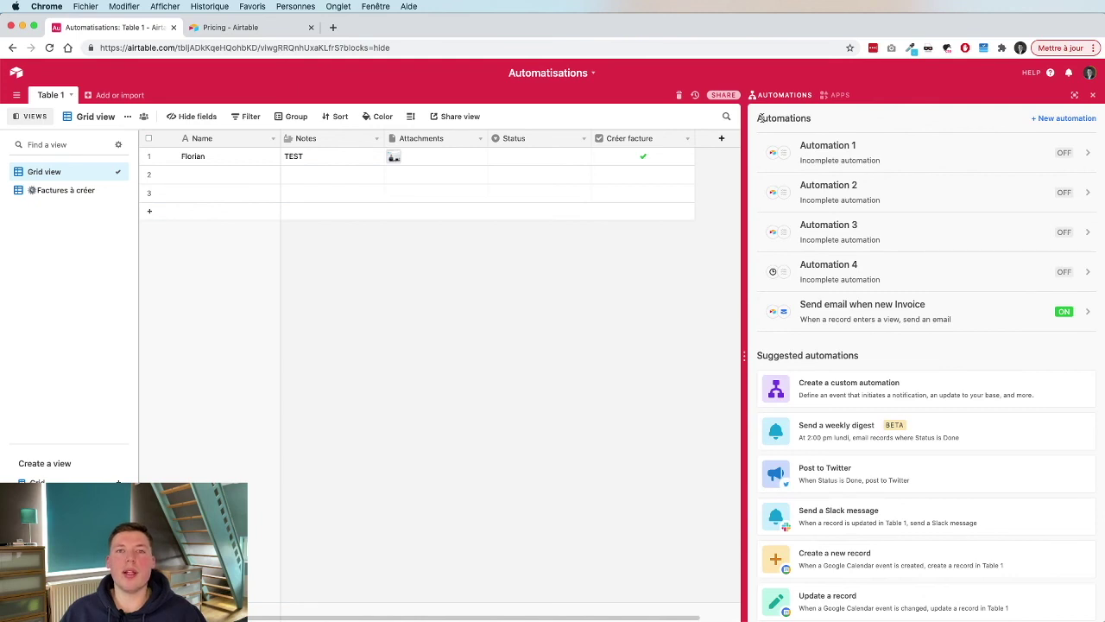